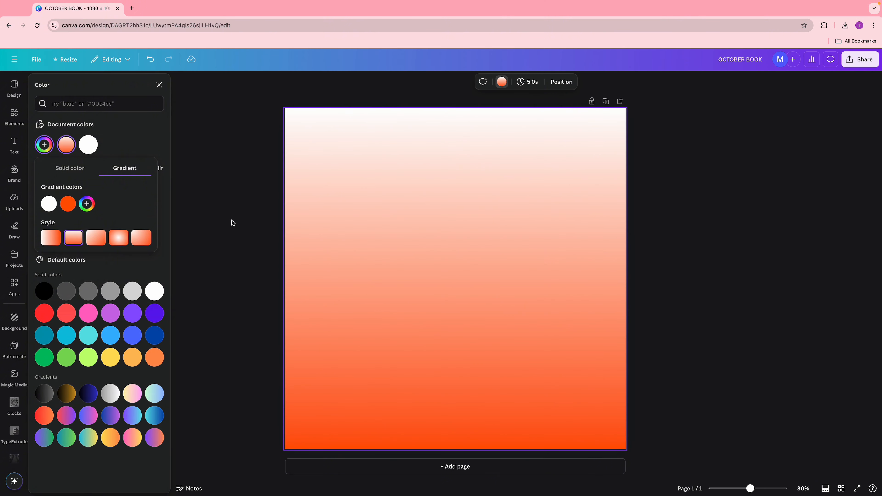
# Step: Add the four-photo vertical strip frame and enlarge it to the full page height near the page's left edge
pyautogui.click(233, 223)
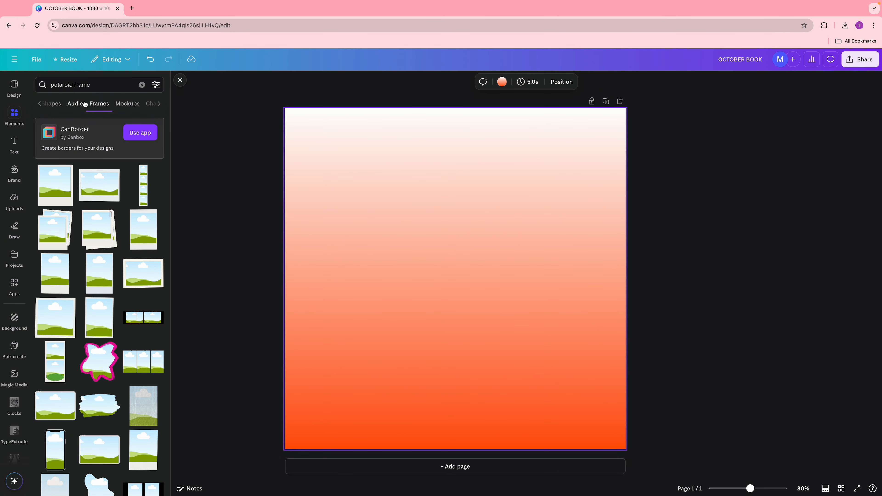
pyautogui.click(147, 177)
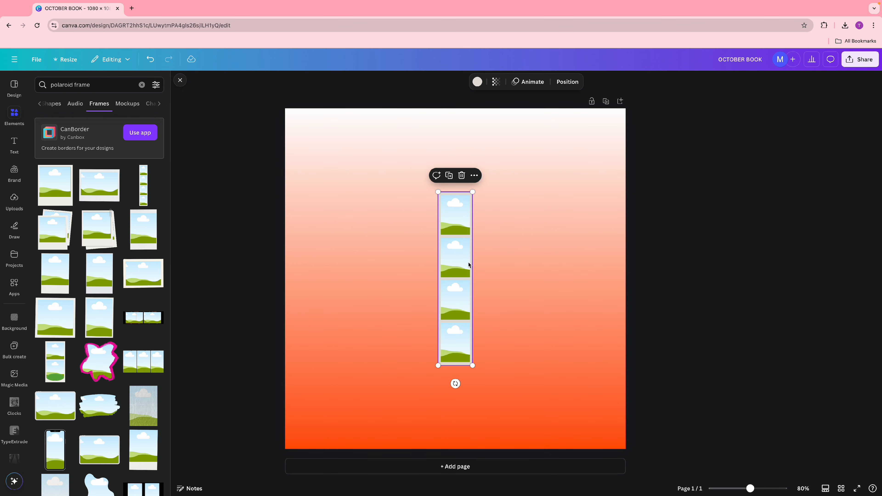
pyautogui.moveTo(468, 264); pyautogui.dragTo(337, 177)
pyautogui.moveTo(345, 283); pyautogui.dragTo(378, 461)
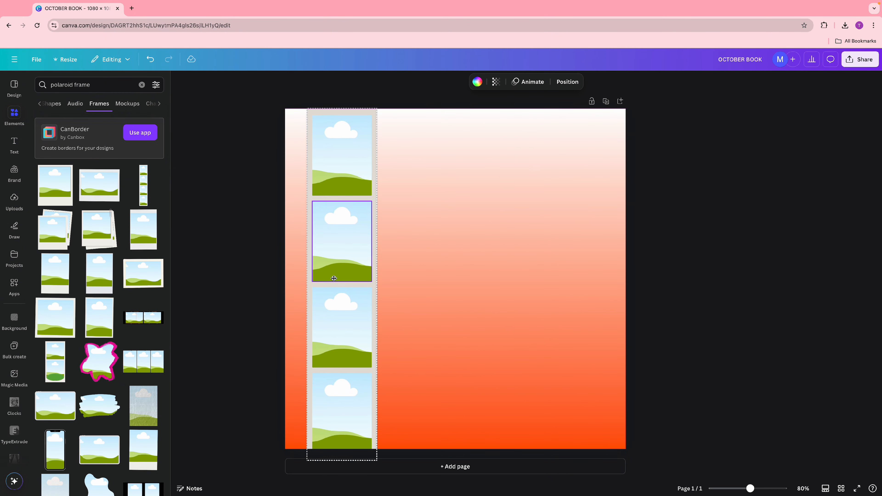
pyautogui.moveTo(334, 279); pyautogui.dragTo(333, 274)
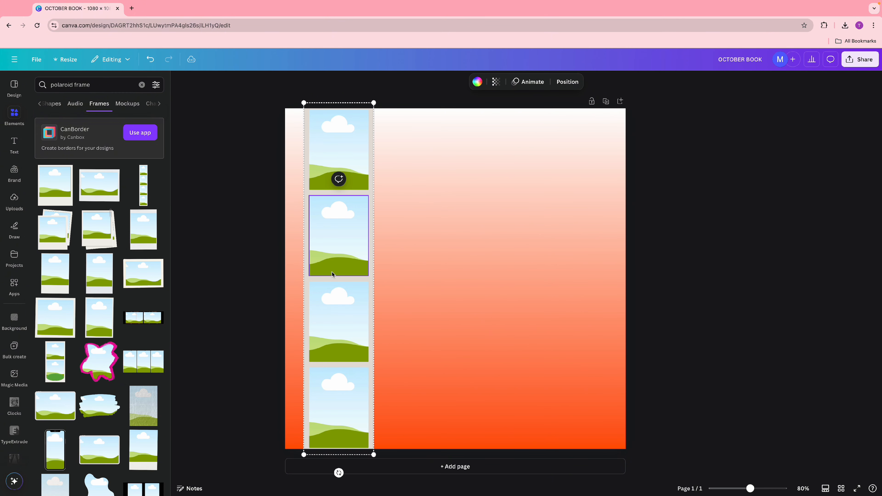
# Step: Change the photo strip's border colour to dark brown #66351C
pyautogui.click(382, 278)
pyautogui.click(373, 277)
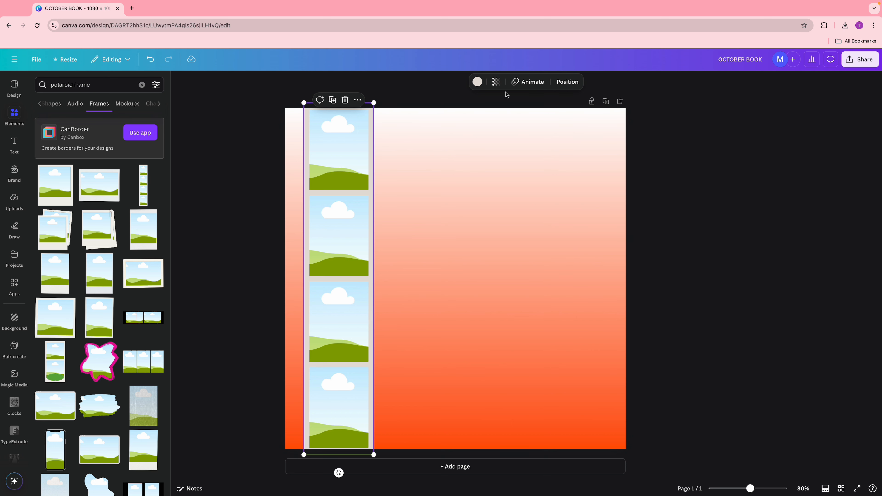
pyautogui.click(478, 82)
pyautogui.click(45, 145)
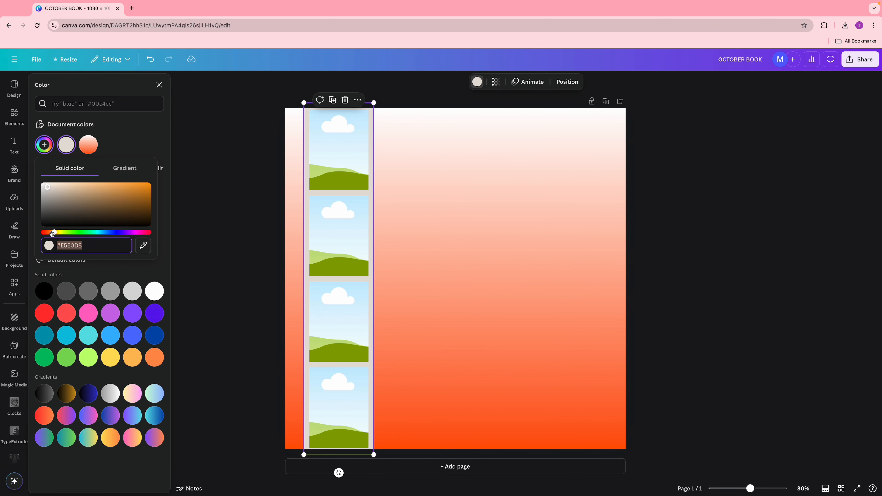
pyautogui.click(52, 233)
pyautogui.moveTo(51, 233); pyautogui.dragTo(49, 233)
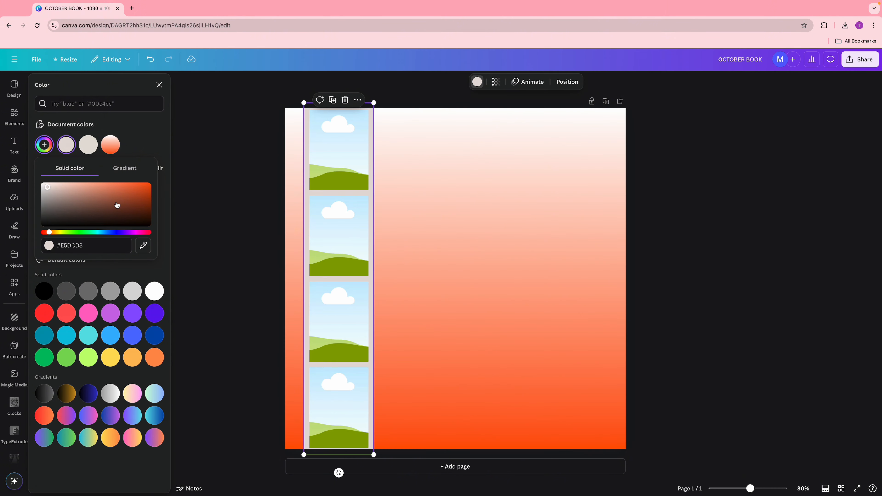
pyautogui.click(120, 205)
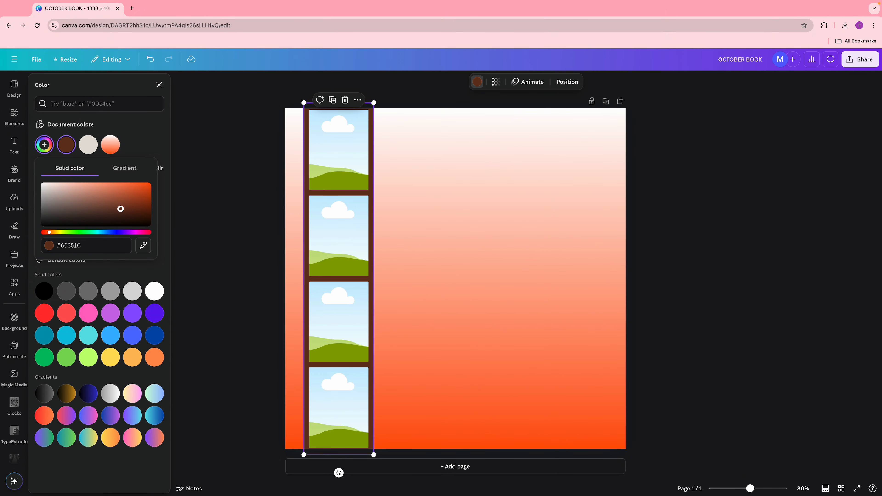
pyautogui.click(186, 205)
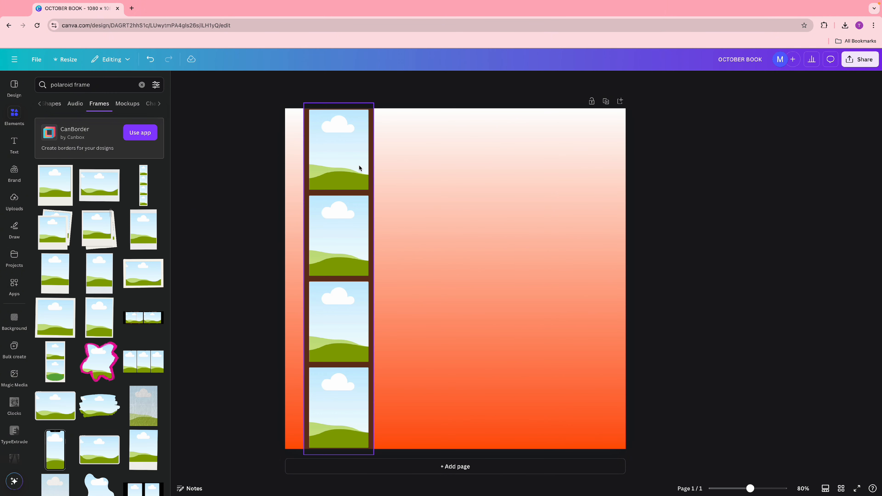
# Step: Add a heading that reads "FALL SZN BOOKINGS"
pyautogui.click(15, 144)
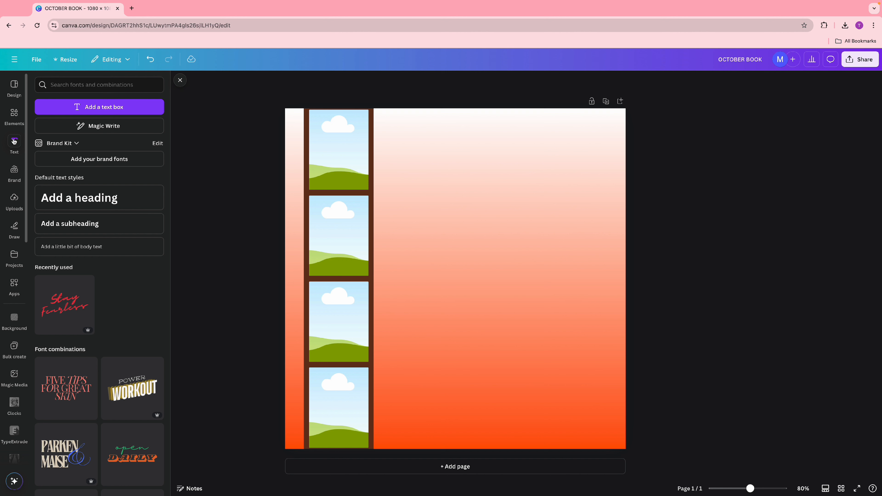
pyautogui.click(116, 205)
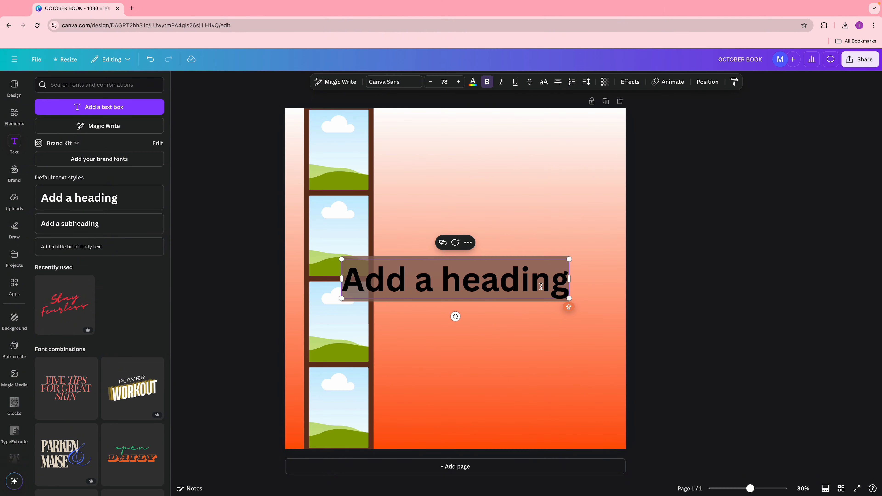
pyautogui.write('FALL')
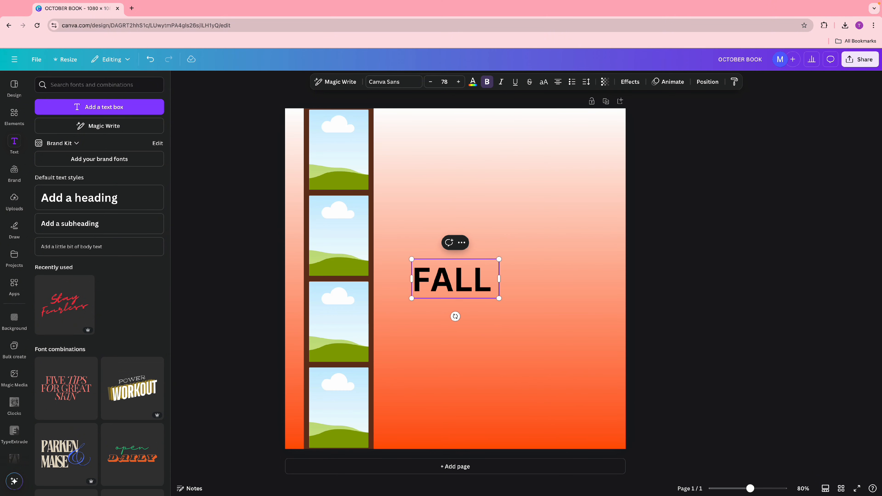
pyautogui.write(' SZN')
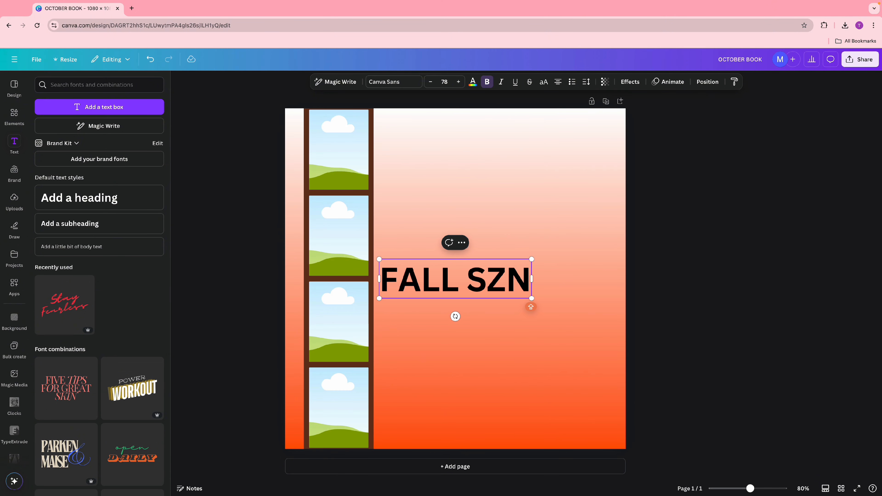
pyautogui.write(' BOOKINGS')
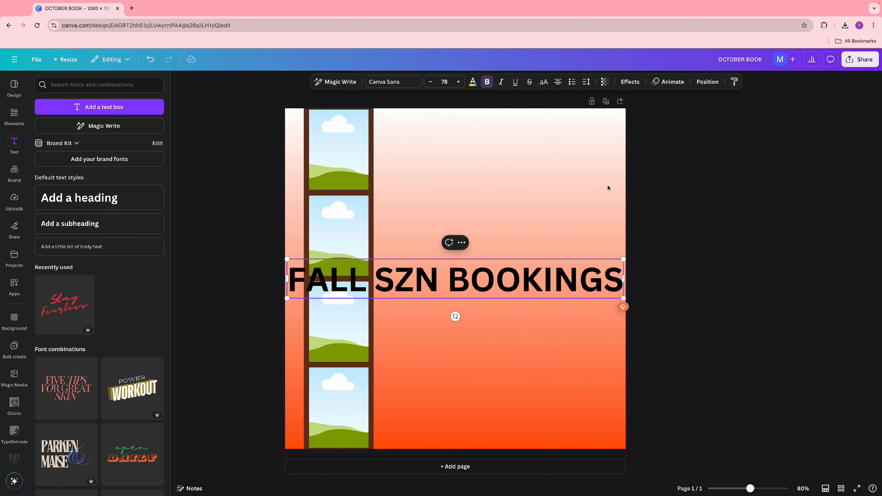
pyautogui.click(630, 195)
# Step: Search the fonts for "SERIF" and set the heading's font to The Youngest Serif
pyautogui.click(455, 289)
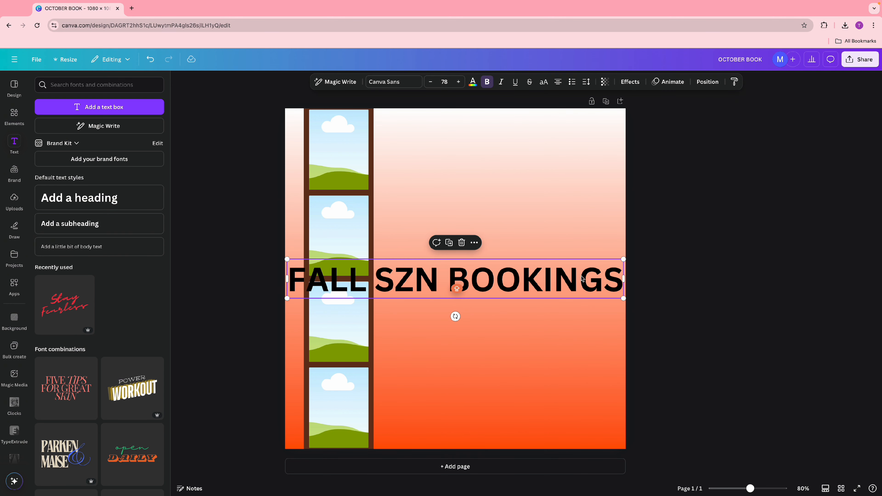
pyautogui.click(400, 82)
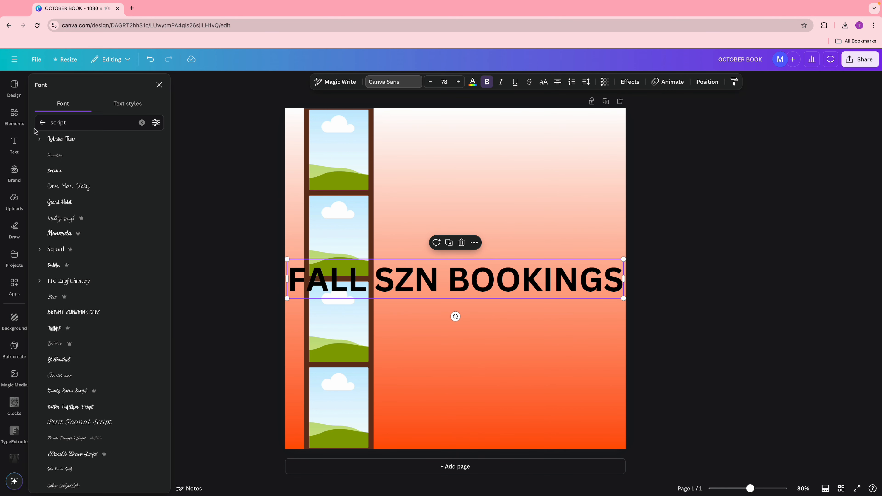
pyautogui.click(39, 123)
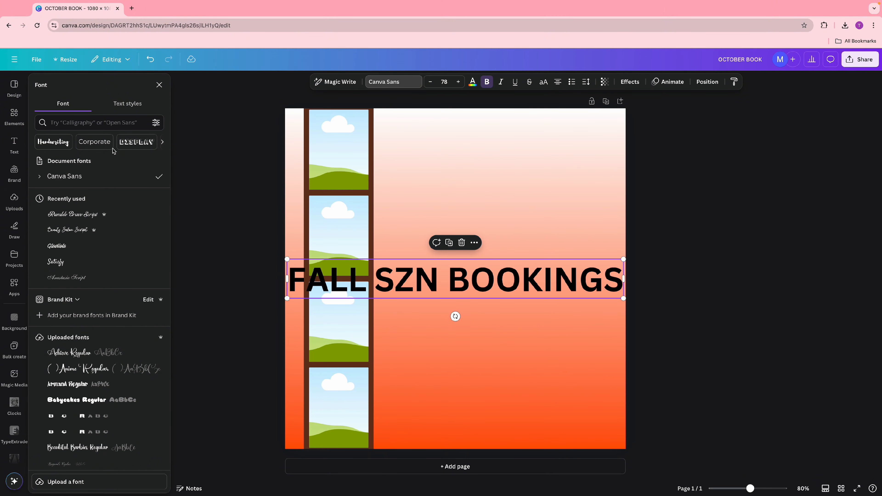
pyautogui.click(97, 124)
pyautogui.write('SERIF')
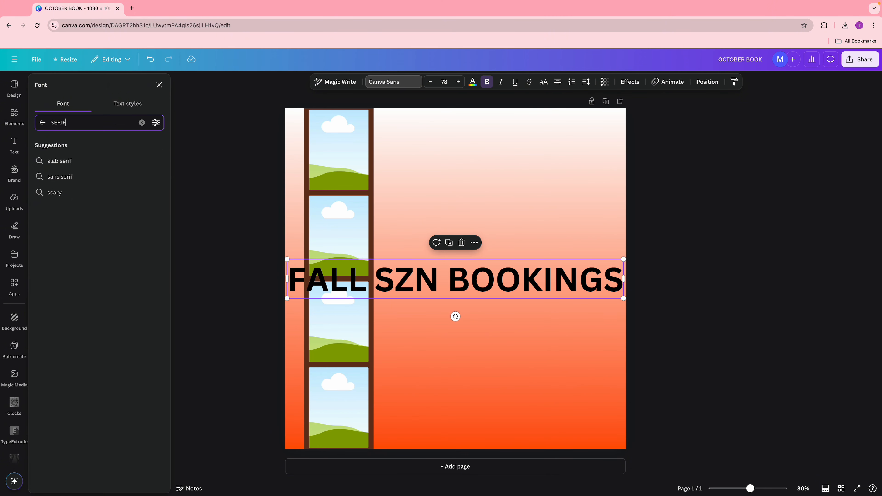
pyautogui.scroll(-3, 115, 283)
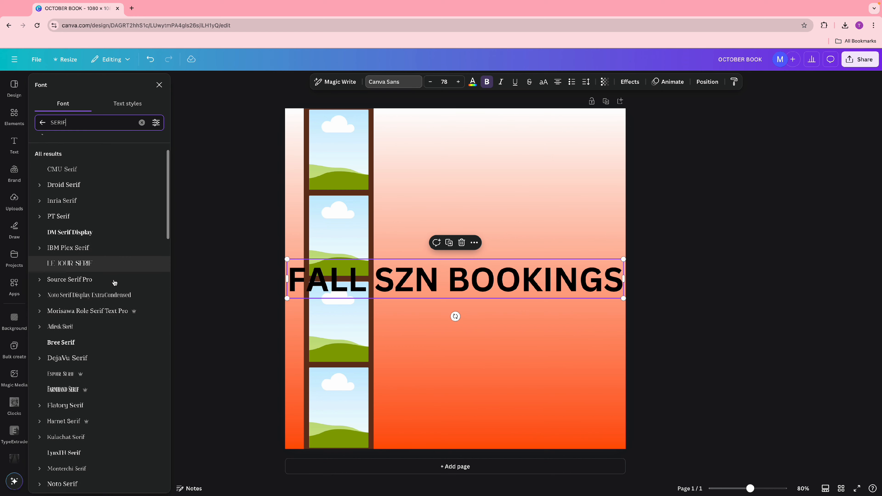
pyautogui.scroll(-8, 114, 283)
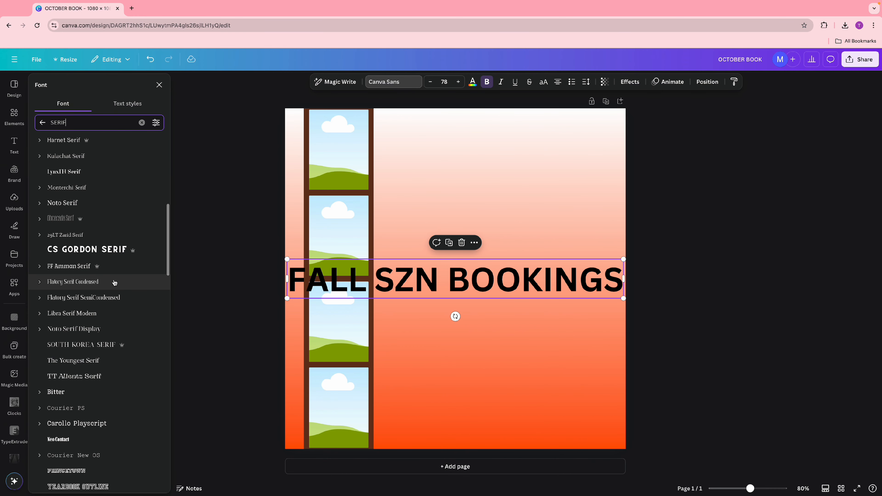
pyautogui.click(118, 362)
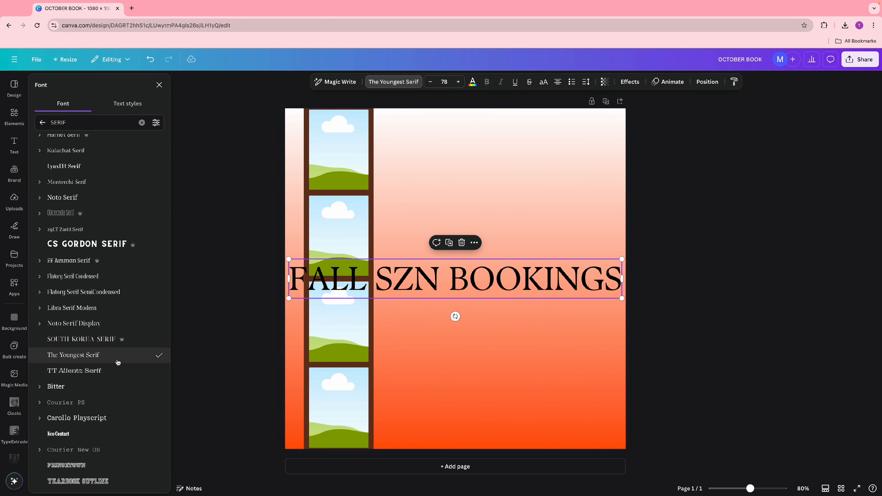
# Step: Shrink the heading to about size 56 and place it beside the upper photo strip, wrapped onto two lines
pyautogui.moveTo(446, 293); pyautogui.dragTo(430, 273)
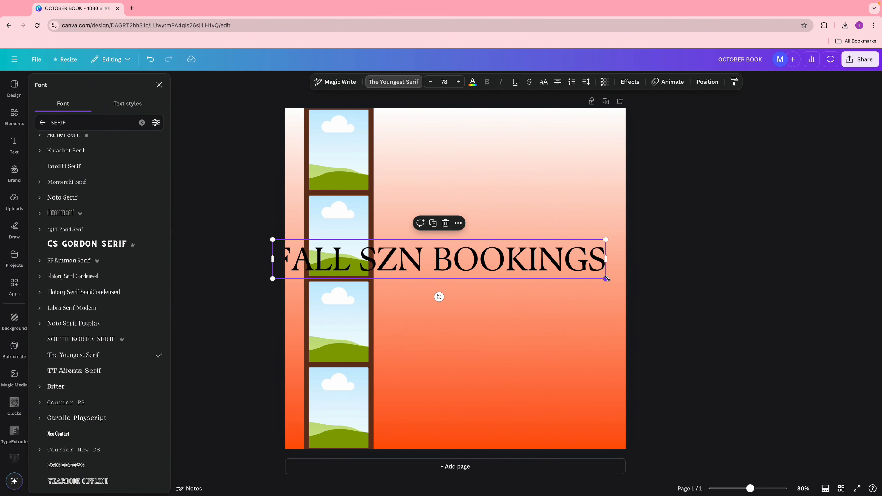
pyautogui.moveTo(607, 278); pyautogui.dragTo(513, 268)
pyautogui.moveTo(423, 261); pyautogui.dragTo(527, 173)
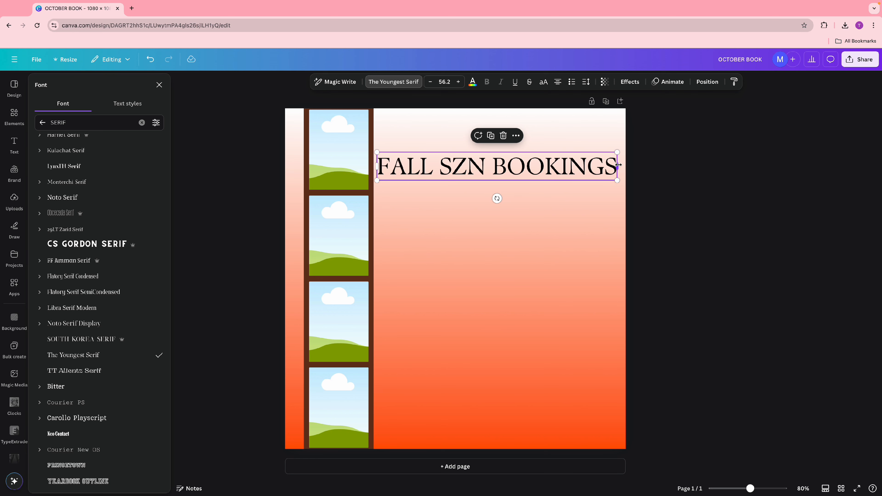
pyautogui.moveTo(619, 165); pyautogui.dragTo(586, 184)
# Step: Tighten the heading's line spacing to 0.94
pyautogui.click(586, 83)
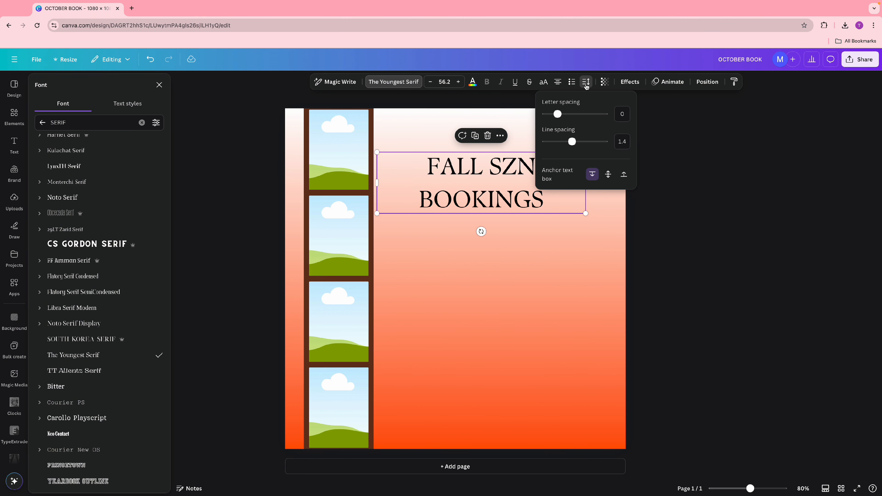
pyautogui.moveTo(572, 142); pyautogui.dragTo(559, 142)
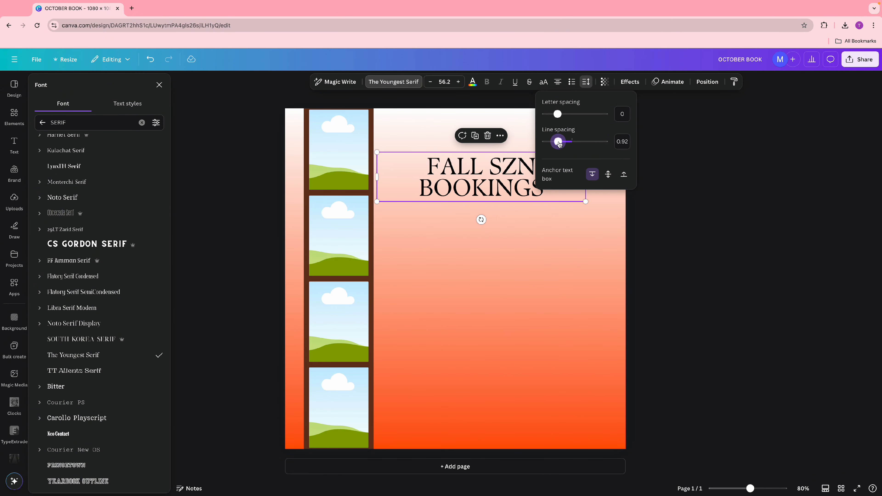
pyautogui.moveTo(559, 143); pyautogui.dragTo(559, 143)
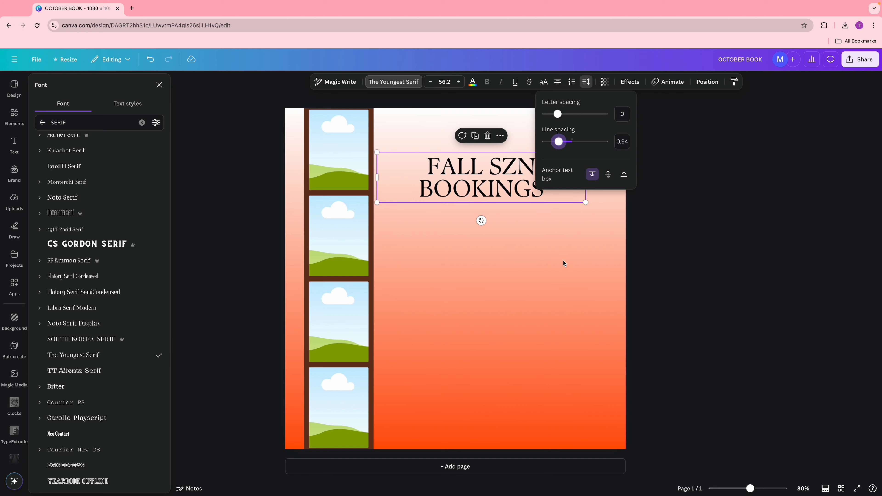
pyautogui.press('Escape')
# Step: Enlarge the two-line heading to about size 95.7 and move it up near the top of the page, beside the photo strip
pyautogui.moveTo(587, 177); pyautogui.dragTo(606, 232)
pyautogui.click(604, 243)
pyautogui.click(585, 201)
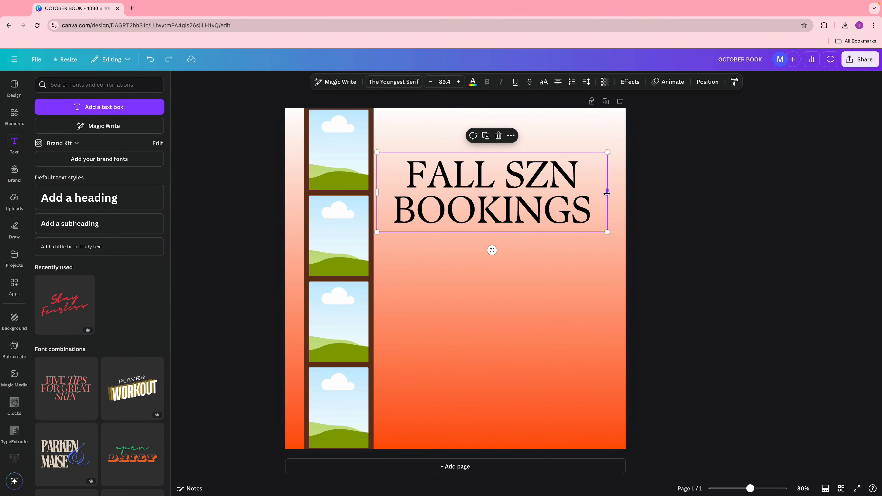
pyautogui.moveTo(608, 193); pyautogui.dragTo(607, 214)
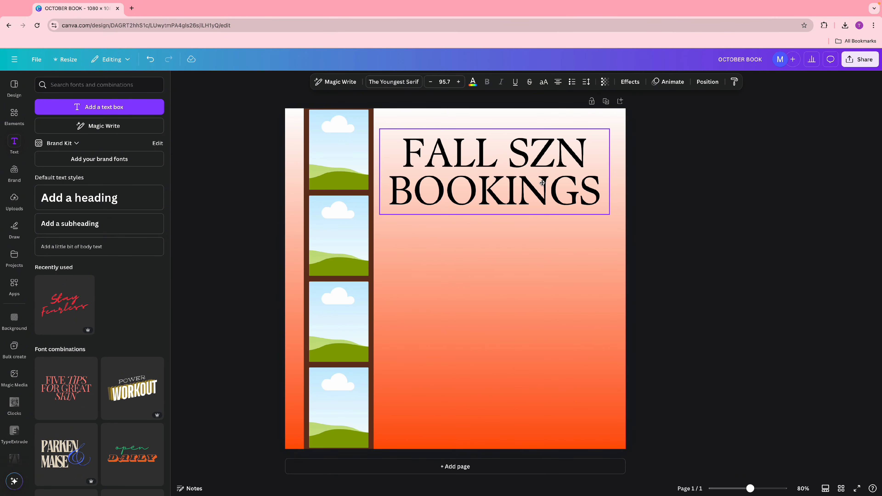
pyautogui.click(466, 226)
# Step: Recolour the heading text with the dark brown document colour used on the photo strip
pyautogui.click(467, 163)
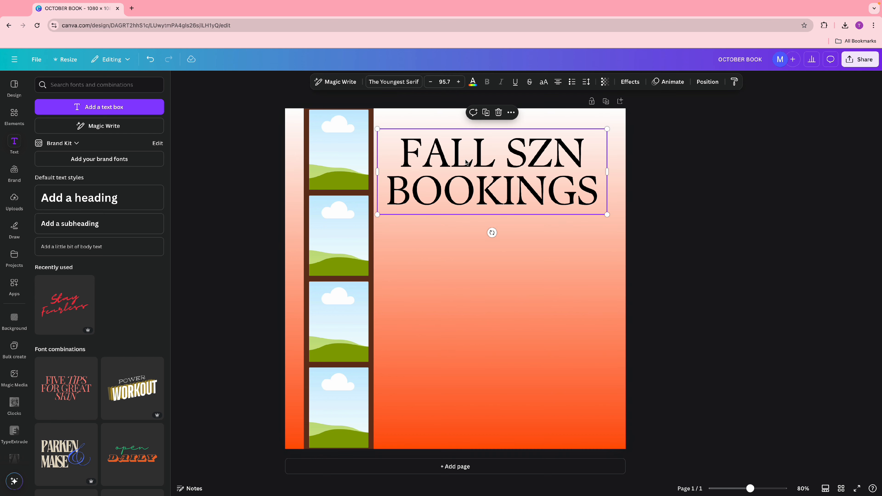
pyautogui.click(473, 82)
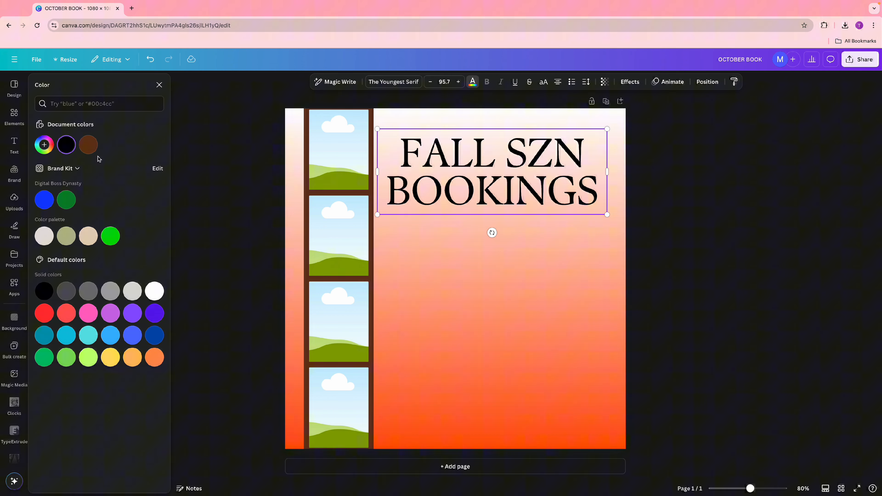
pyautogui.click(88, 143)
pyautogui.click(423, 261)
# Step: Try the Lift effect at intensity 68 on the heading, and replace it with the Shadow effect
pyautogui.click(487, 204)
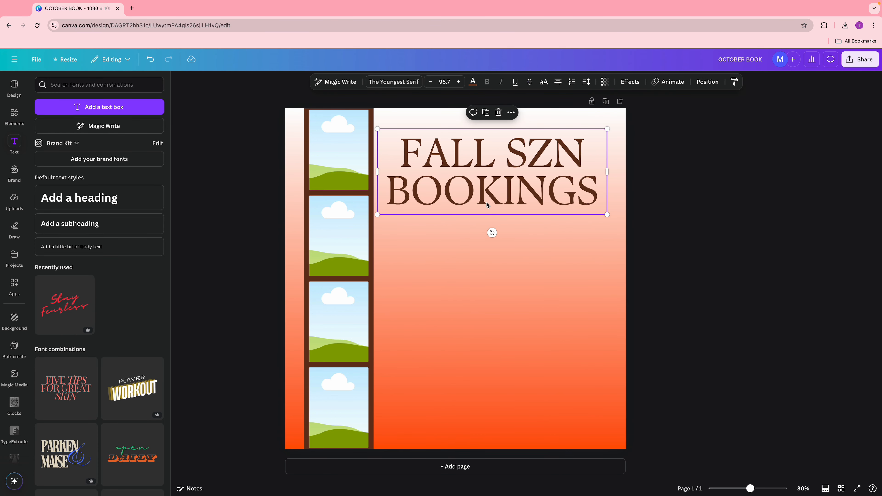
pyautogui.click(630, 82)
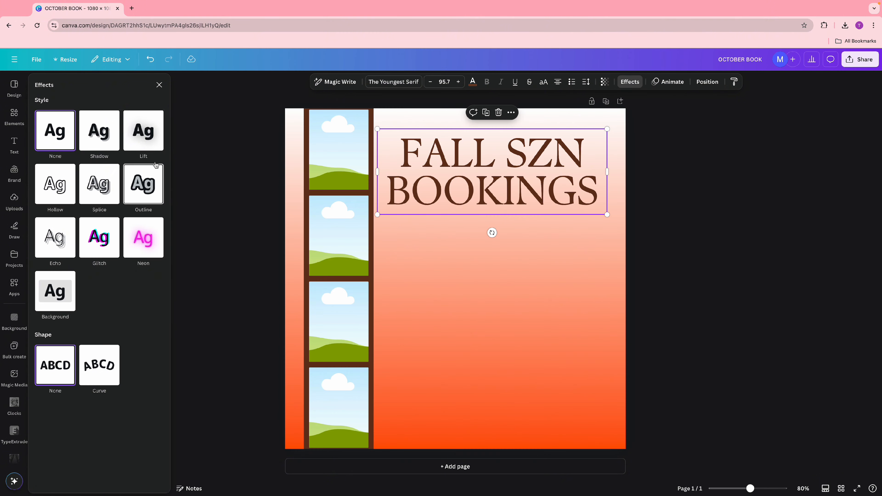
pyautogui.click(143, 135)
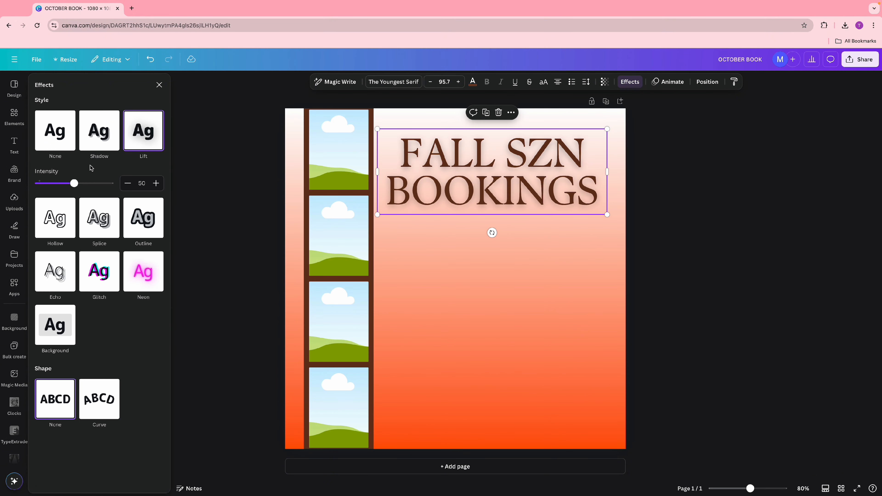
pyautogui.moveTo(76, 186); pyautogui.dragTo(90, 200)
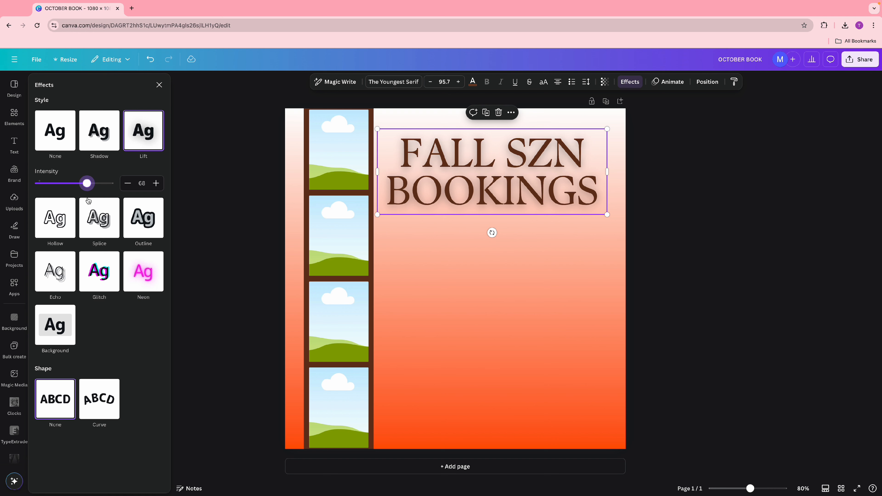
pyautogui.click(99, 133)
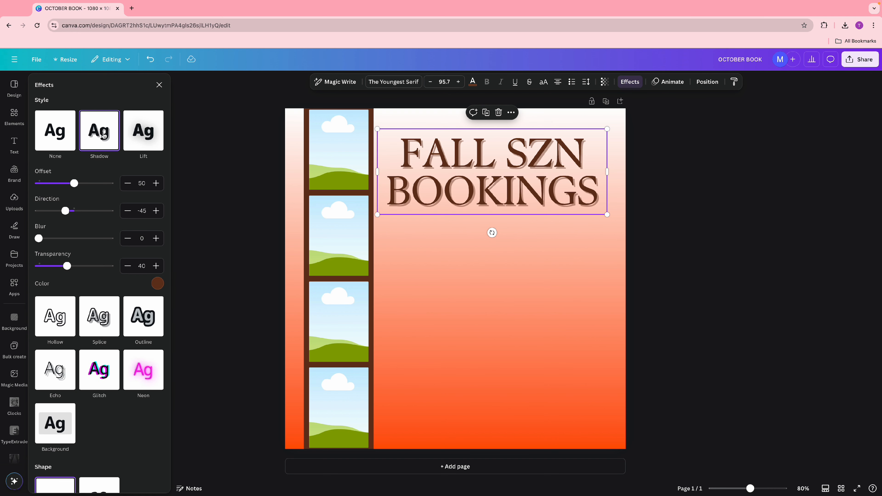
# Step: Try a white shadow on the heading with transparency 100 and offset 14
pyautogui.click(157, 284)
pyautogui.click(149, 440)
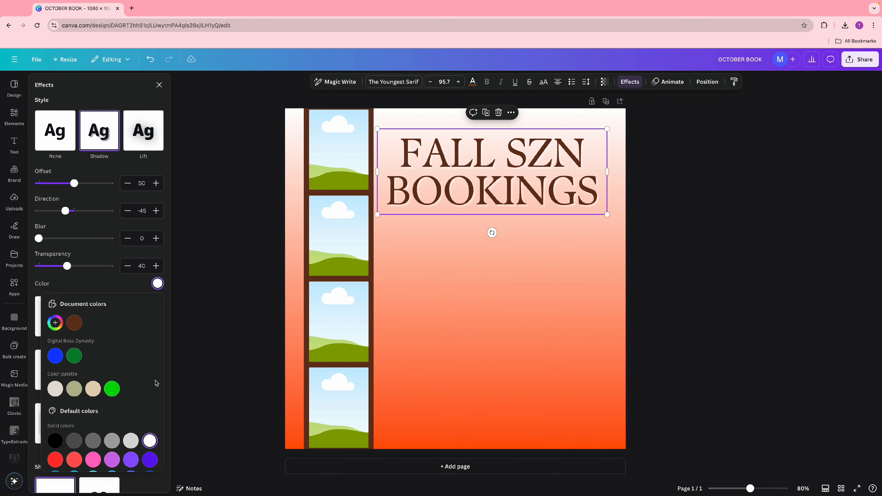
pyautogui.moveTo(67, 266); pyautogui.dragTo(109, 266)
pyautogui.moveTo(74, 183); pyautogui.dragTo(50, 190)
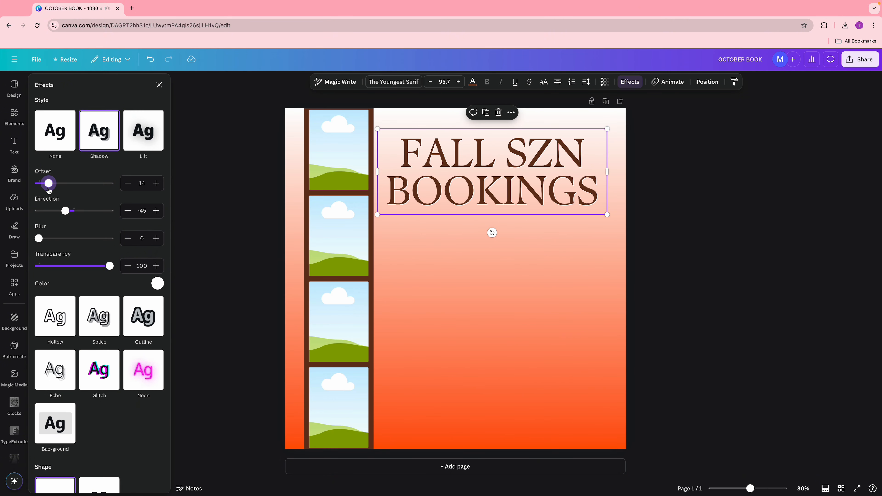
# Step: Apply the Lift effect to the heading at intensity 70 and move the heading slightly lower, against the photo strip's edge
pyautogui.click(138, 150)
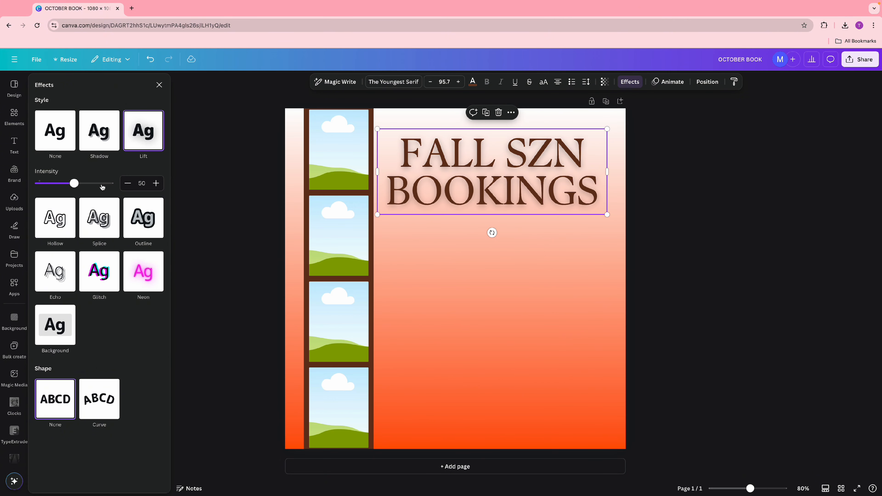
pyautogui.moveTo(78, 187); pyautogui.dragTo(89, 188)
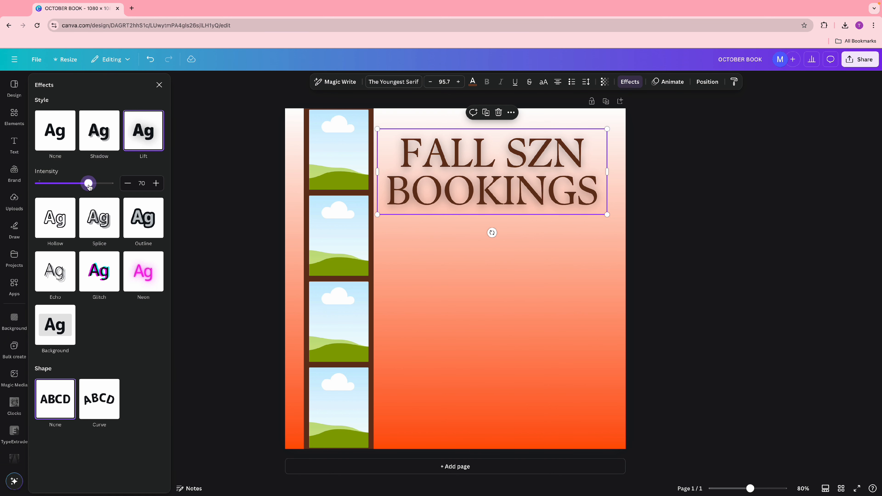
pyautogui.click(562, 316)
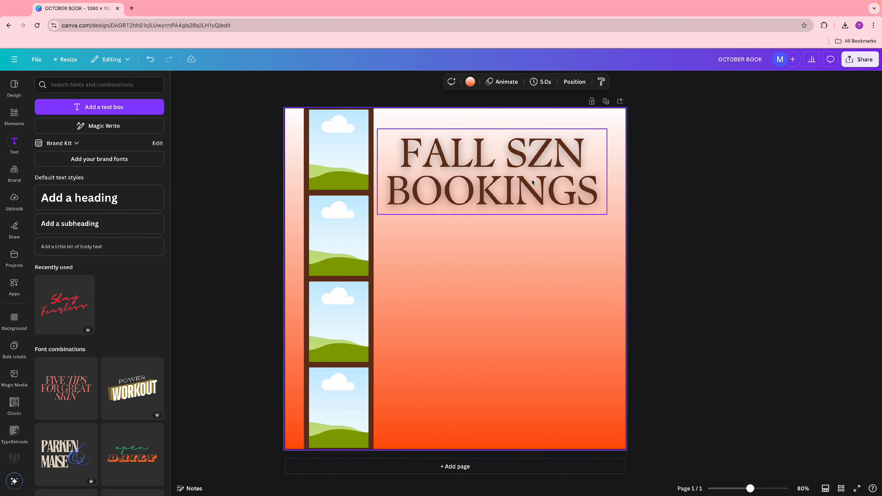
pyautogui.moveTo(531, 178); pyautogui.dragTo(528, 192)
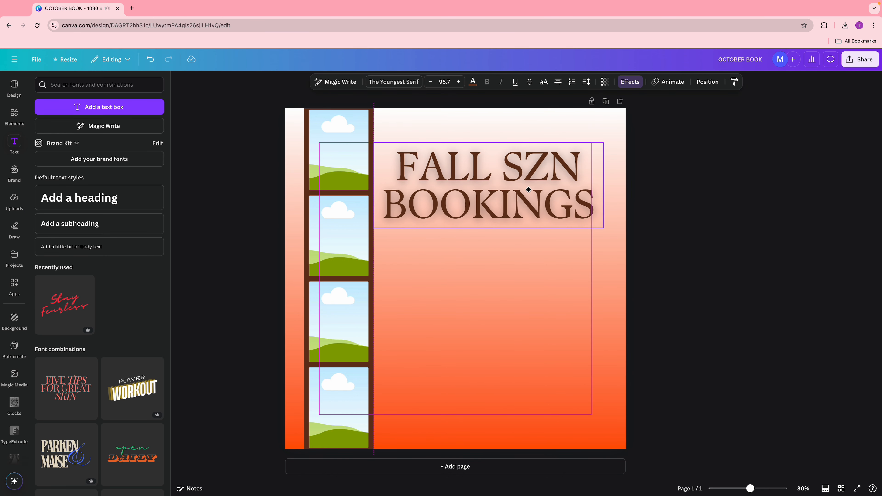
pyautogui.click(562, 326)
# Step: Add a body text line reading "NAIL'D BY KEY" below the heading
pyautogui.click(153, 247)
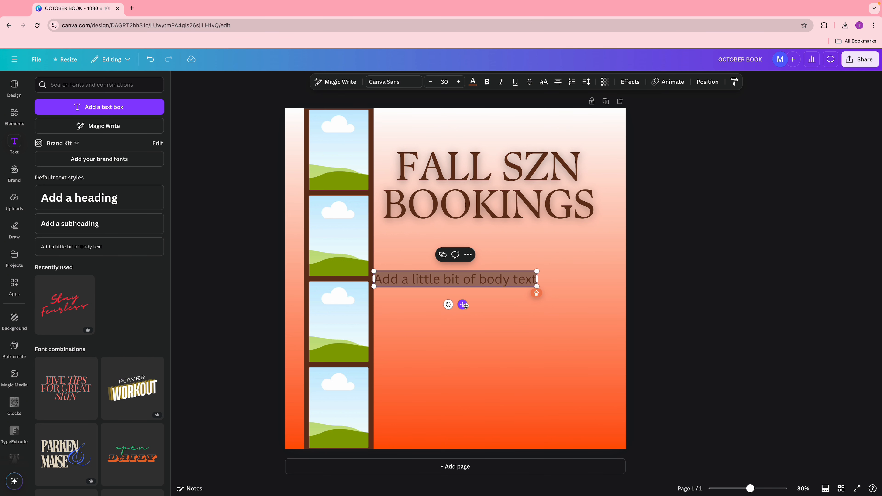
pyautogui.write('NAI')
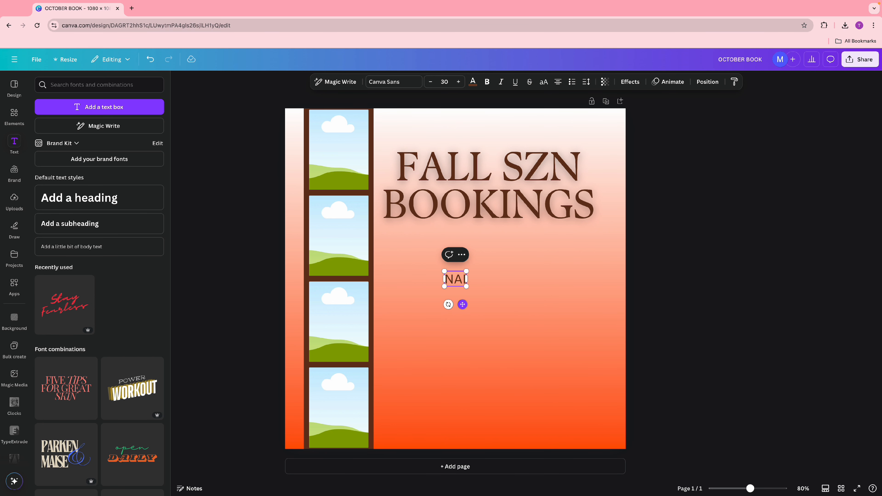
pyautogui.write("L'D BY KEY")
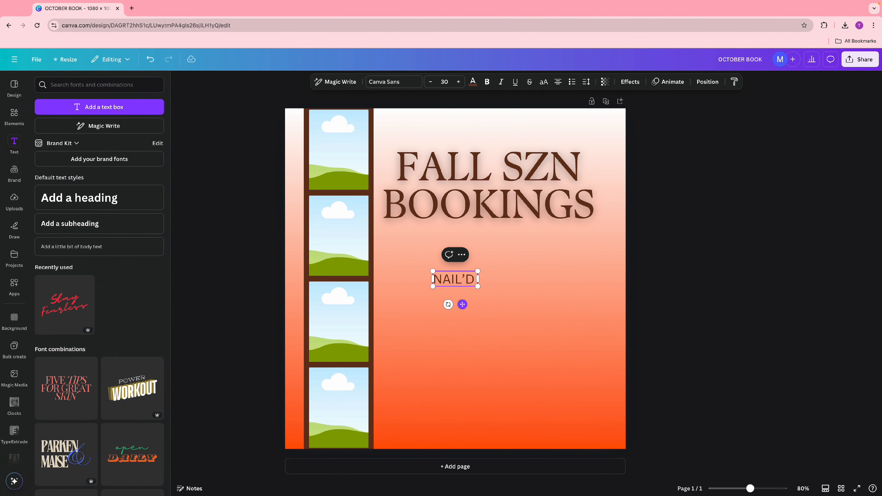
pyautogui.click(578, 361)
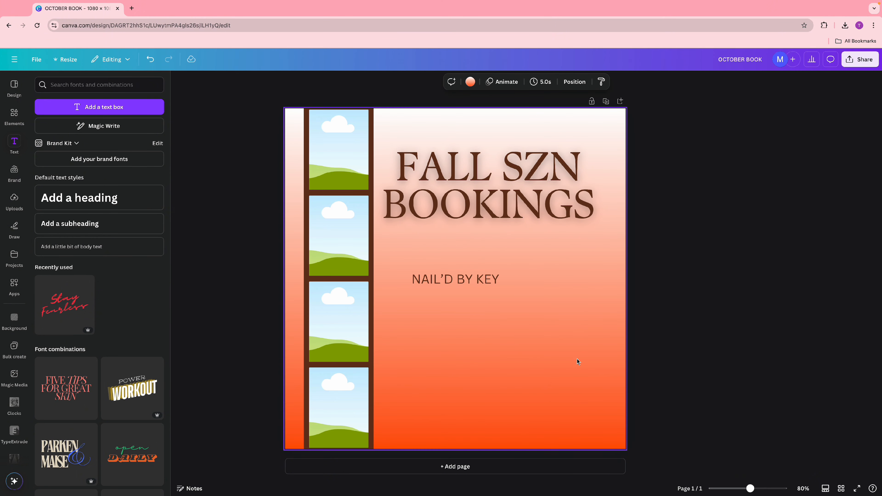
# Step: Set the "NAIL'D BY KEY" line in The Youngest Serif and move it above the heading, near the page's top edge
pyautogui.click(453, 278)
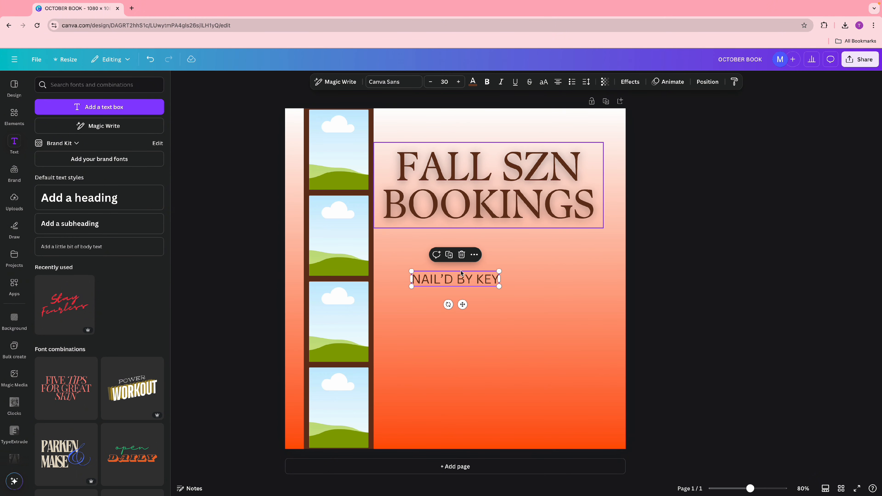
pyautogui.click(394, 81)
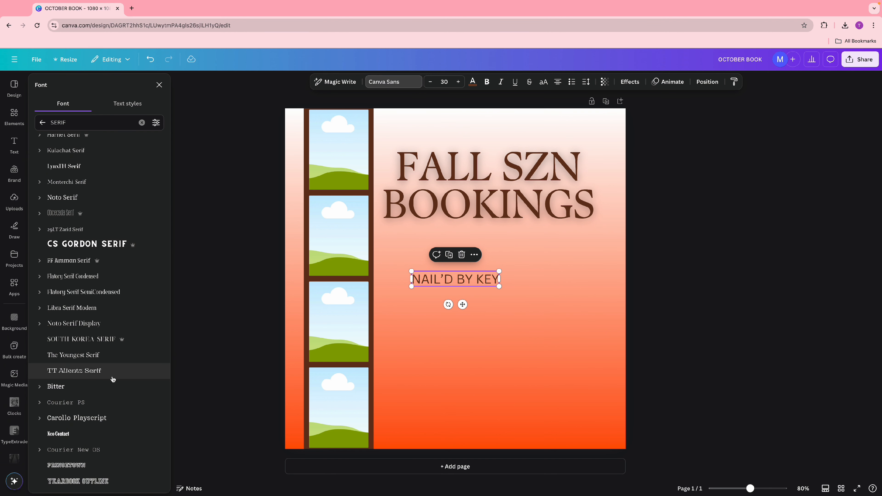
pyautogui.click(104, 354)
pyautogui.moveTo(461, 305); pyautogui.dragTo(489, 151)
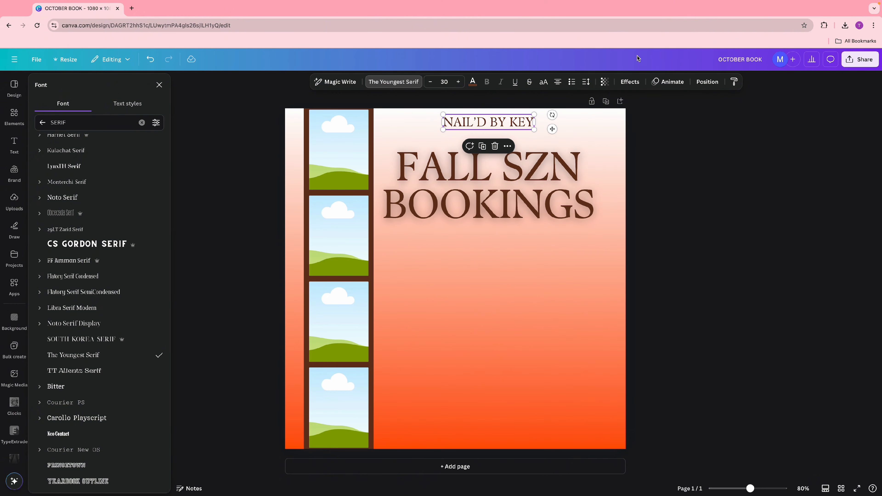
# Step: Widen the letter spacing of the "NAIL'D BY KEY" line so it spans more of the heading's width
pyautogui.click(590, 82)
pyautogui.moveTo(560, 114); pyautogui.dragTo(576, 114)
pyautogui.click(561, 333)
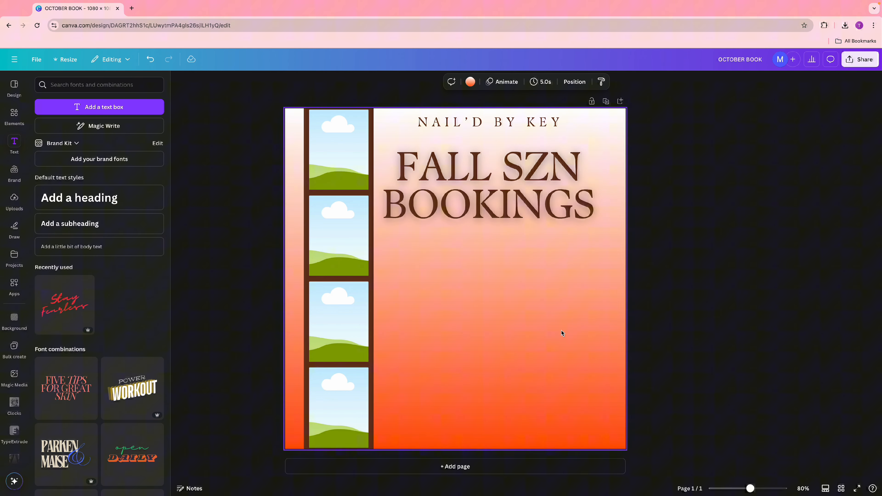
# Step: Duplicate the "NAIL'D BY KEY" line and place the copy near the bottom of the page
pyautogui.click(506, 128)
pyautogui.click(484, 148)
pyautogui.moveTo(486, 127); pyautogui.dragTo(488, 418)
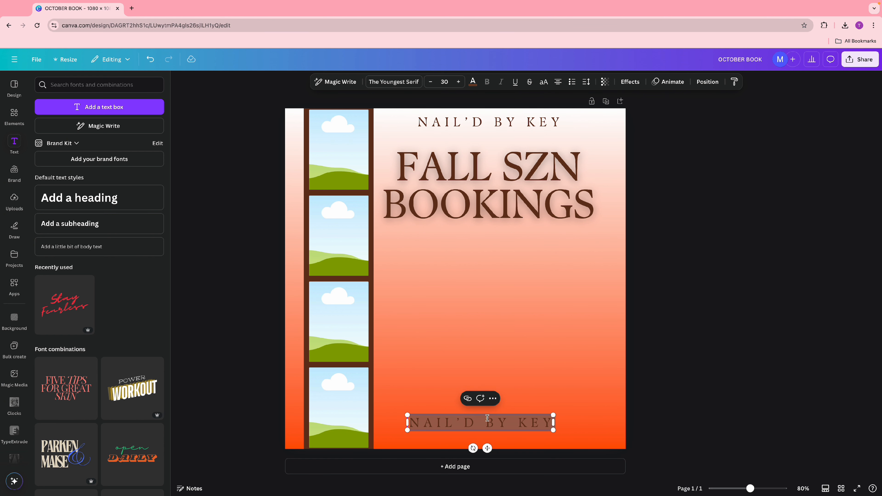
pyautogui.write('www.')
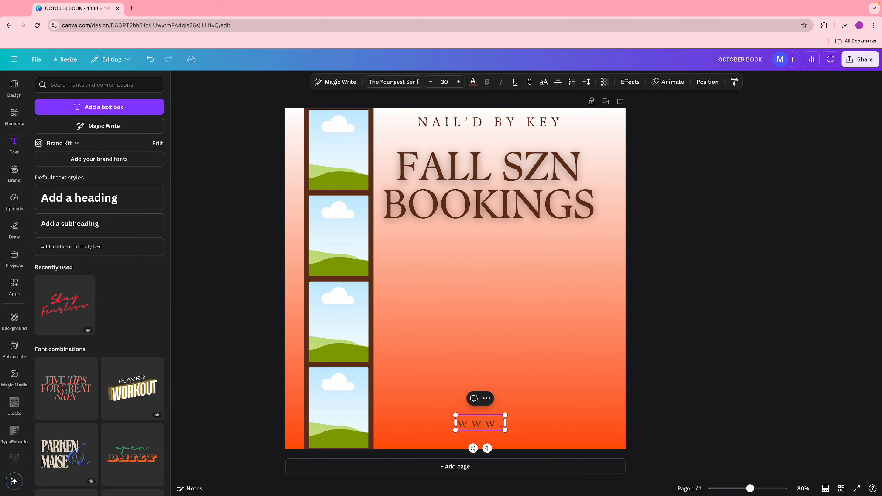
pyautogui.write('keynails')
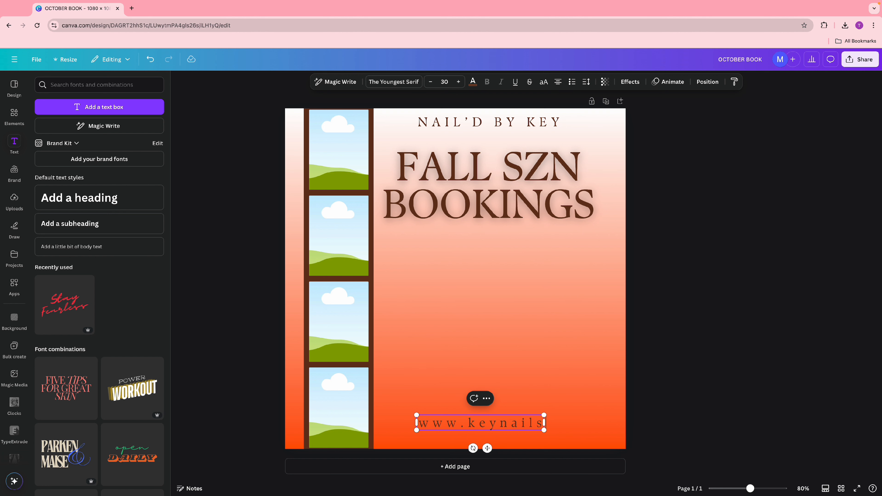
pyautogui.write('.')
pyautogui.write('as.me/')
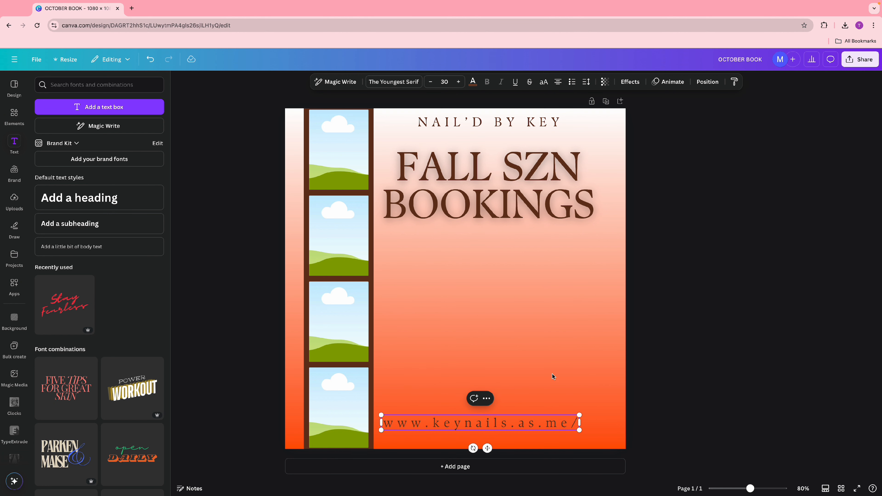
pyautogui.press('Escape')
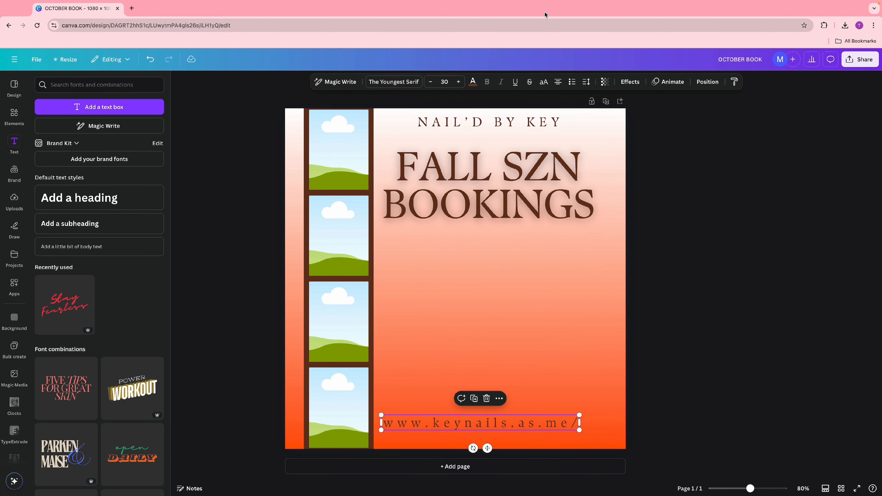
pyautogui.click(543, 83)
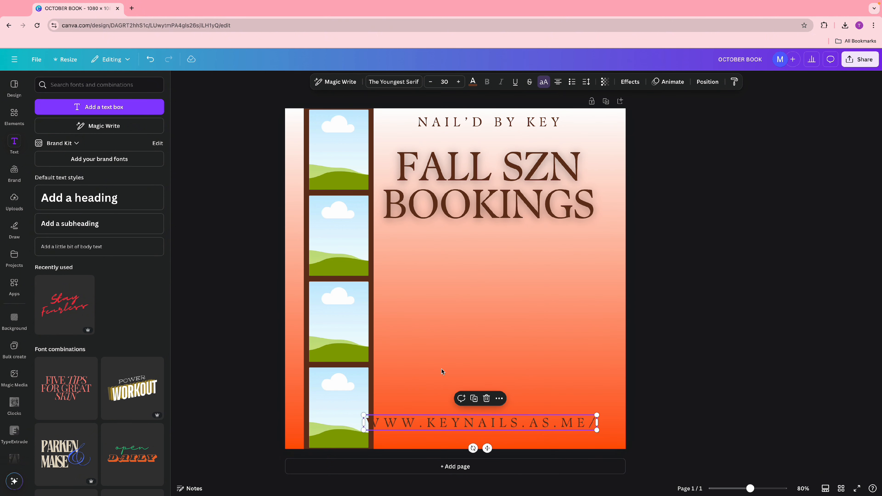
# Step: Widen the web address's letter spacing to 618 and shrink the text to about size 24.2
pyautogui.moveTo(599, 432); pyautogui.dragTo(565, 428)
pyautogui.click(587, 84)
pyautogui.moveTo(576, 115); pyautogui.dragTo(594, 115)
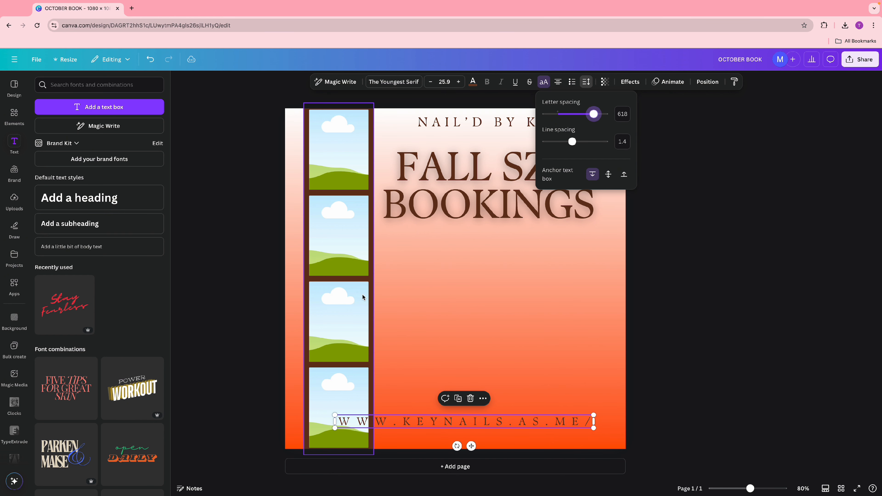
pyautogui.moveTo(334, 414); pyautogui.dragTo(351, 416)
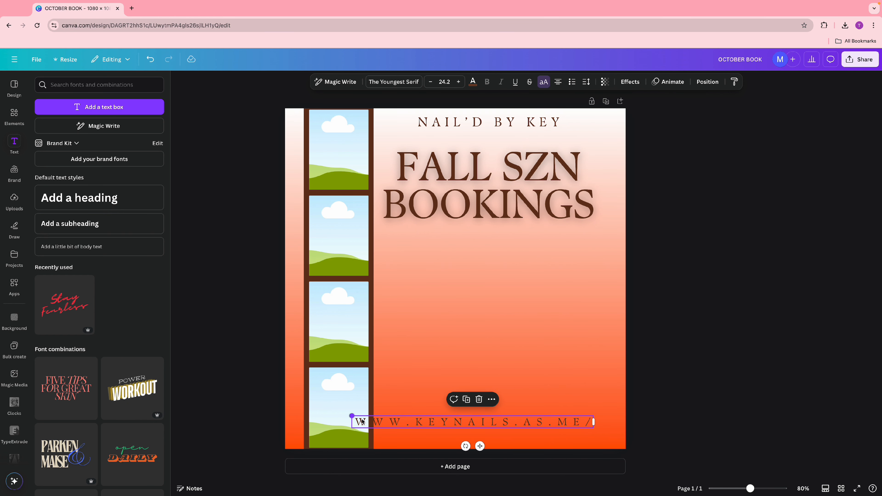
# Step: Move the web address to the page's bottom edge beside the photo strip and colour it white
pyautogui.moveTo(479, 448); pyautogui.dragTo(500, 463)
pyautogui.click(473, 82)
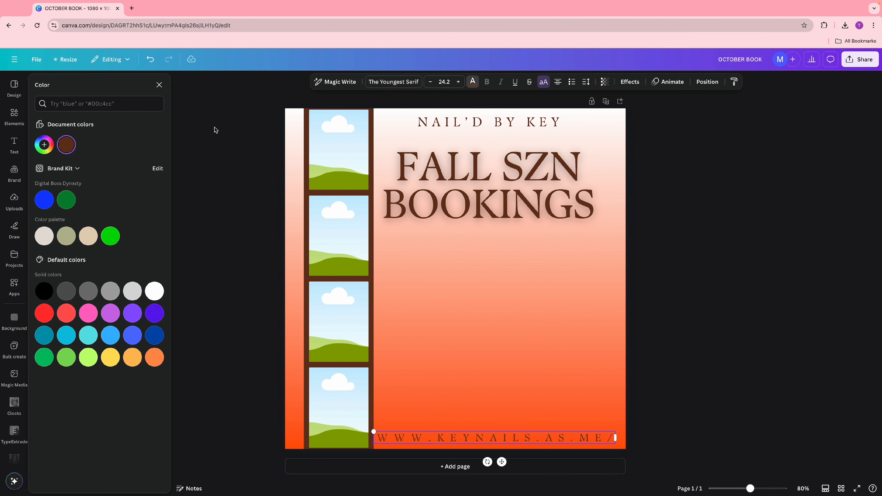
pyautogui.click(155, 291)
pyautogui.click(565, 329)
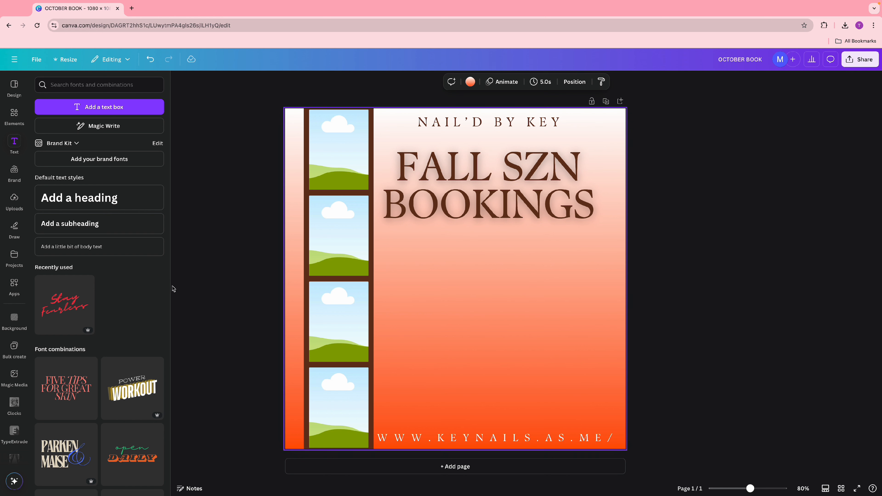
# Step: Fill the photo strip's first and third frames with two different pictures from the Nails photo folder
pyautogui.scroll(-6, 14, 376)
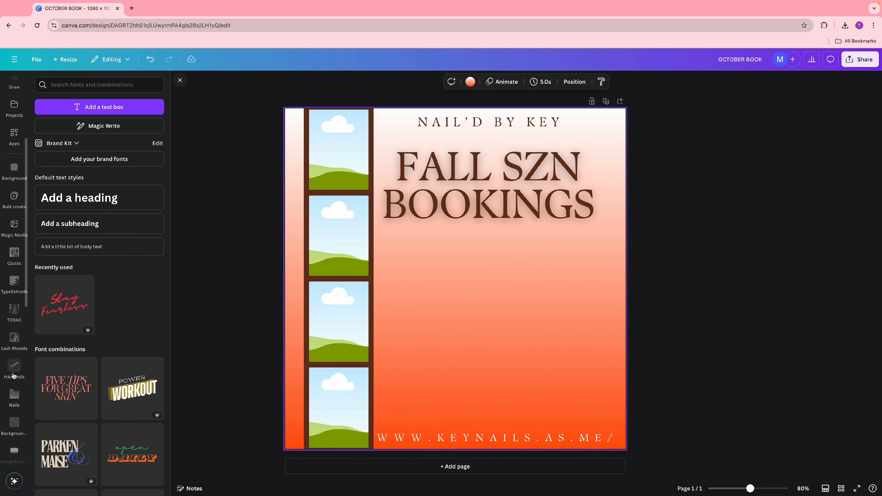
pyautogui.click(13, 327)
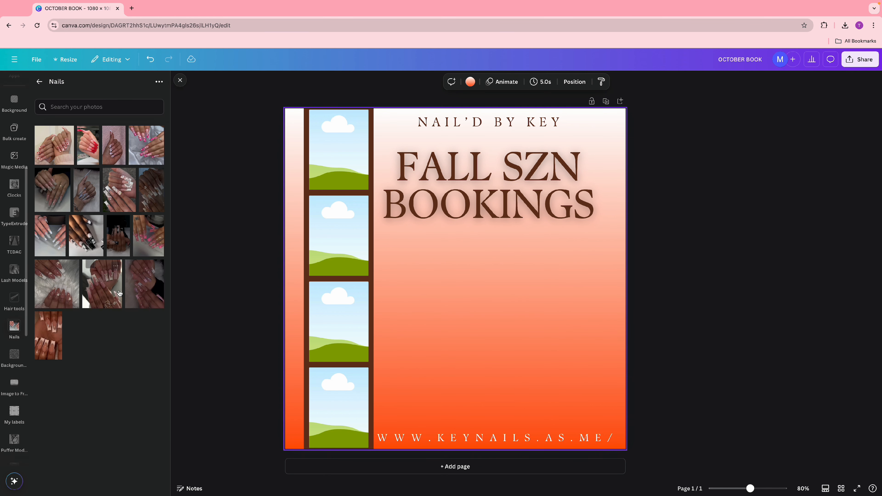
pyautogui.click(108, 294)
pyautogui.moveTo(448, 274); pyautogui.dragTo(339, 153)
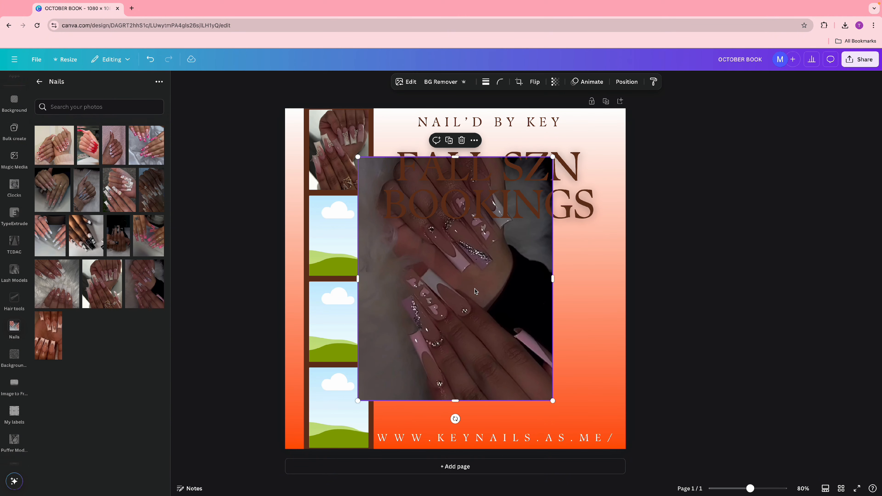
pyautogui.moveTo(477, 291); pyautogui.dragTo(355, 317)
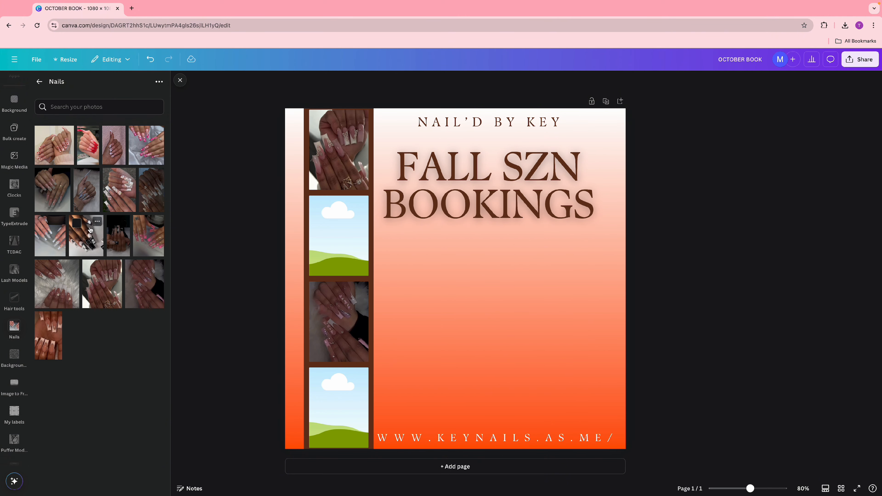
# Step: Put the white star-decorated nails photo in the strip's second frame, and replace it with the long white patterned nails photo
pyautogui.click(50, 236)
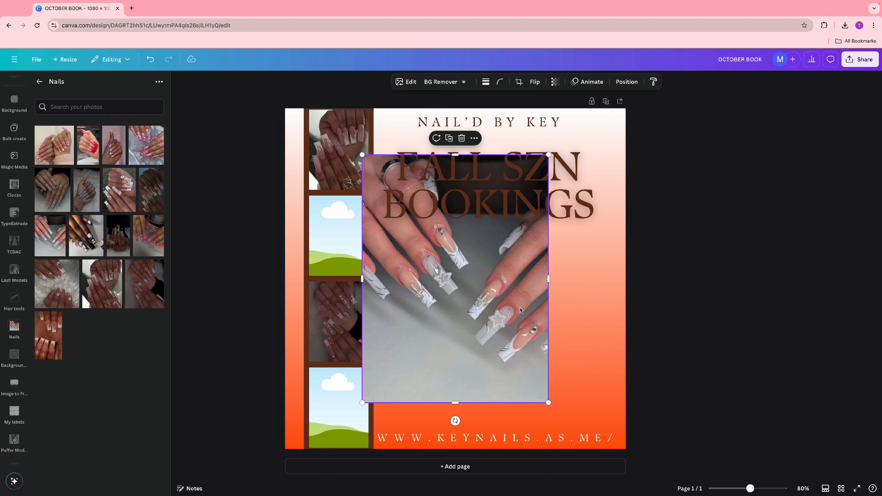
pyautogui.moveTo(520, 310); pyautogui.dragTo(348, 244)
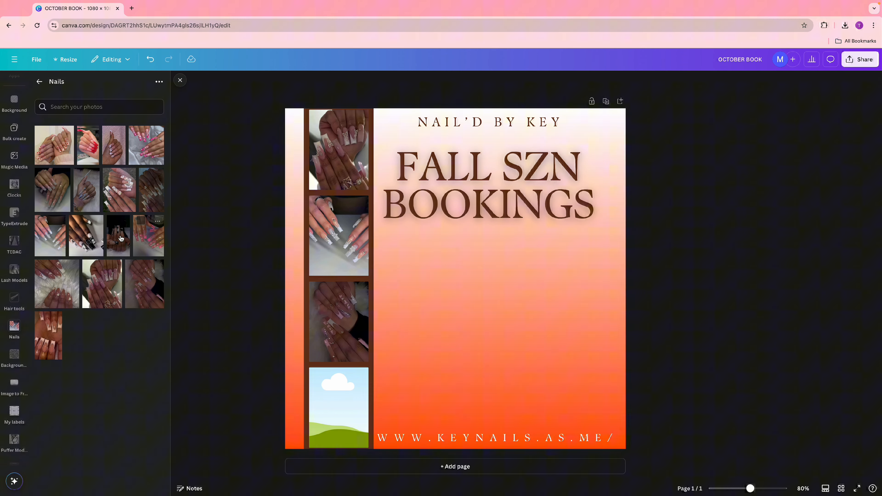
pyautogui.click(116, 210)
pyautogui.moveTo(456, 279); pyautogui.dragTo(339, 237)
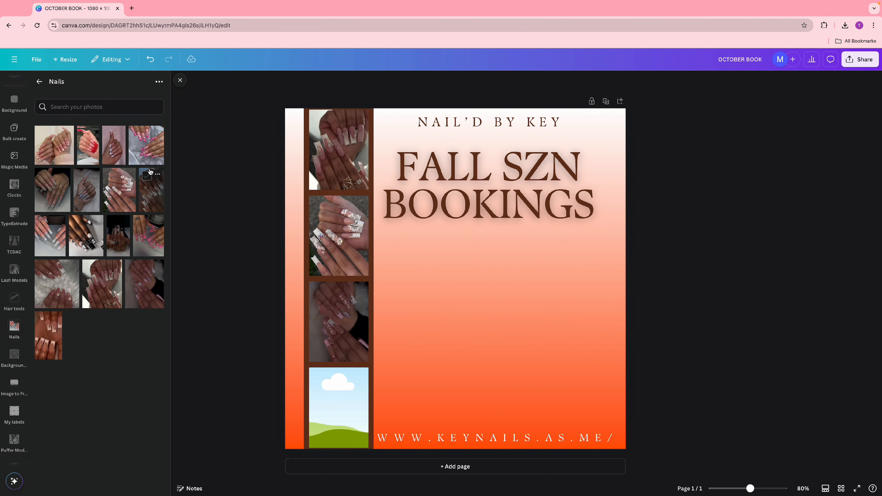
# Step: Fill the strip's bottom frame with the photo of silver glitter-tipped nails and a ring
pyautogui.click(52, 189)
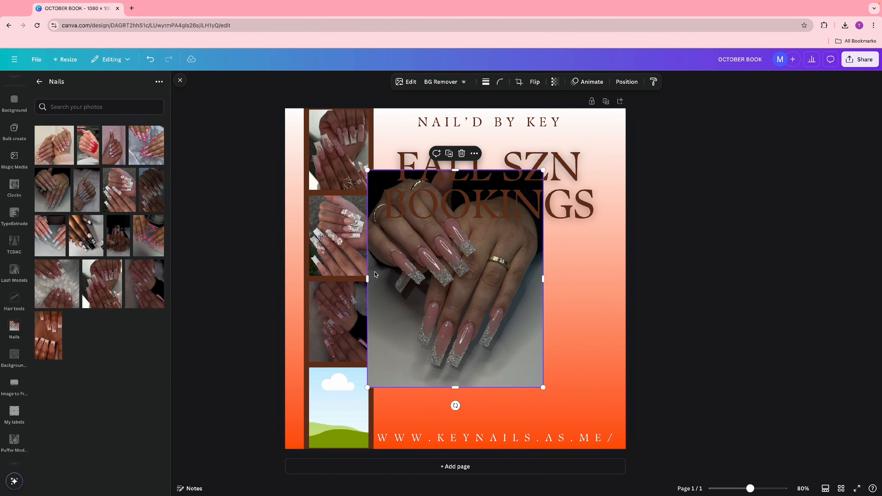
pyautogui.moveTo(427, 292); pyautogui.dragTo(314, 413)
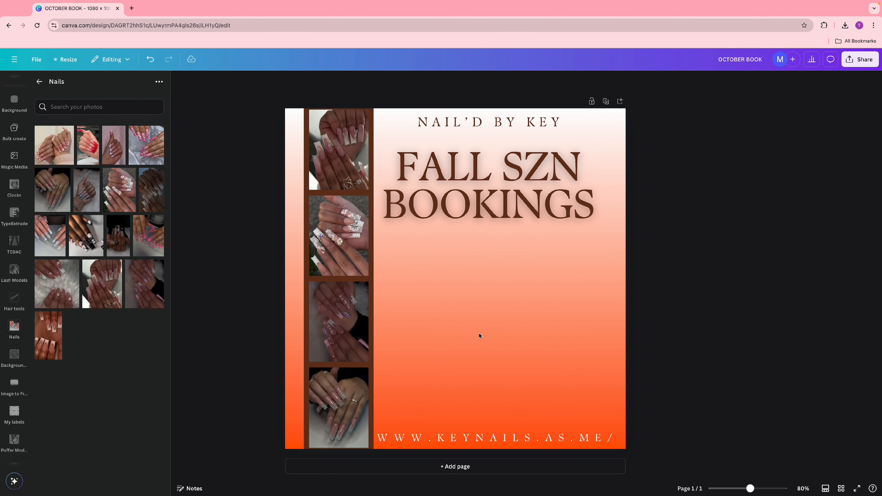
# Step: Add a rounded square shape from the elements library and reshape it into a wide, slim brown bar below the heading
pyautogui.scroll(5, 12, 121)
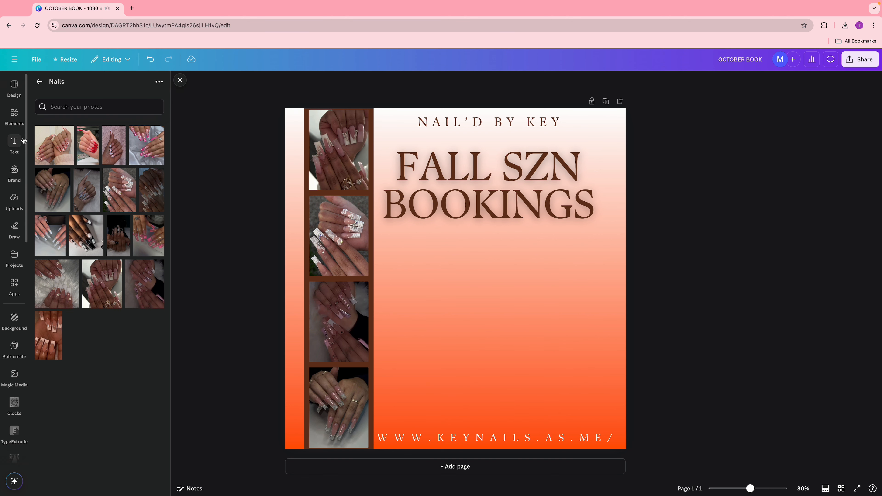
pyautogui.click(14, 117)
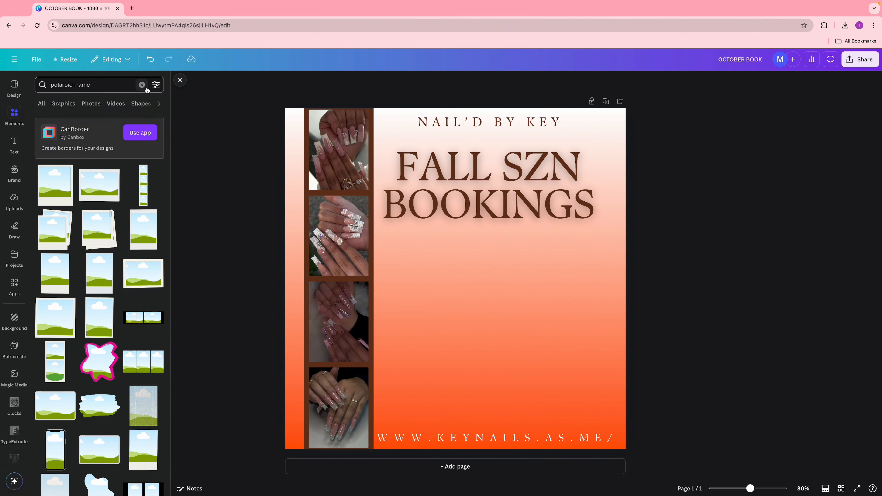
pyautogui.click(70, 205)
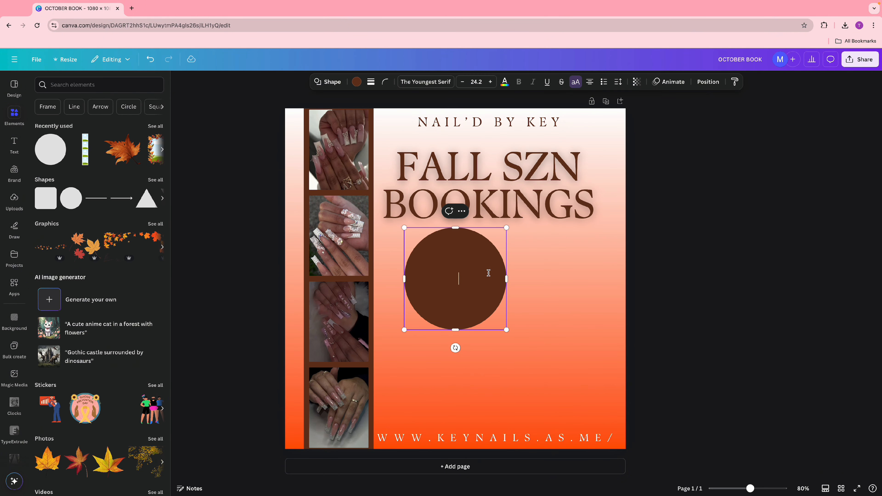
pyautogui.press('Delete')
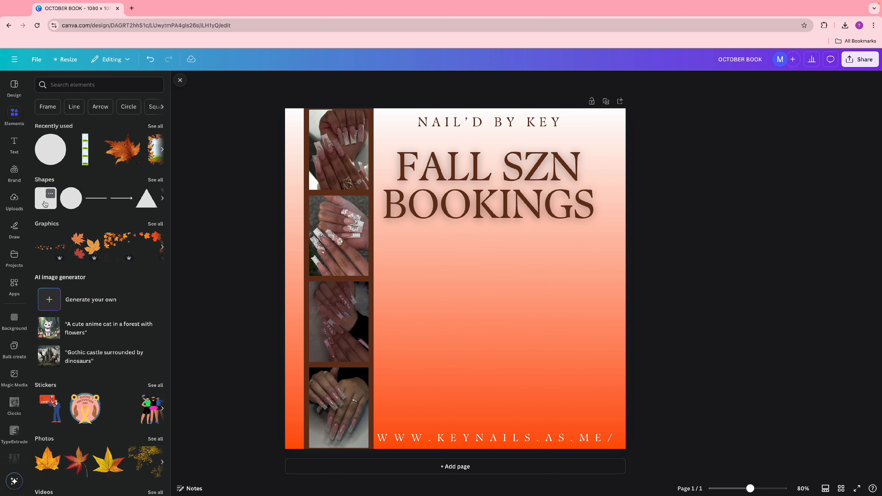
pyautogui.click(45, 200)
pyautogui.doubleClick(462, 260)
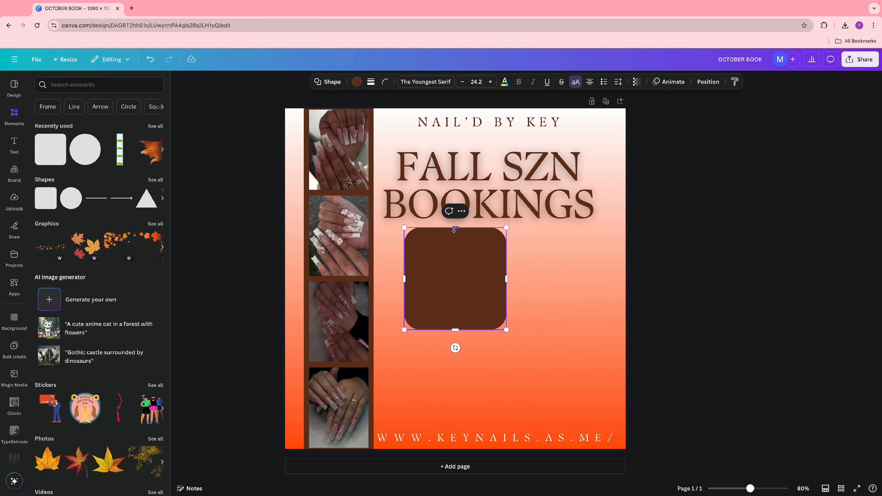
pyautogui.moveTo(454, 229); pyautogui.dragTo(598, 324)
pyautogui.moveTo(502, 332); pyautogui.dragTo(537, 324)
pyautogui.click(547, 340)
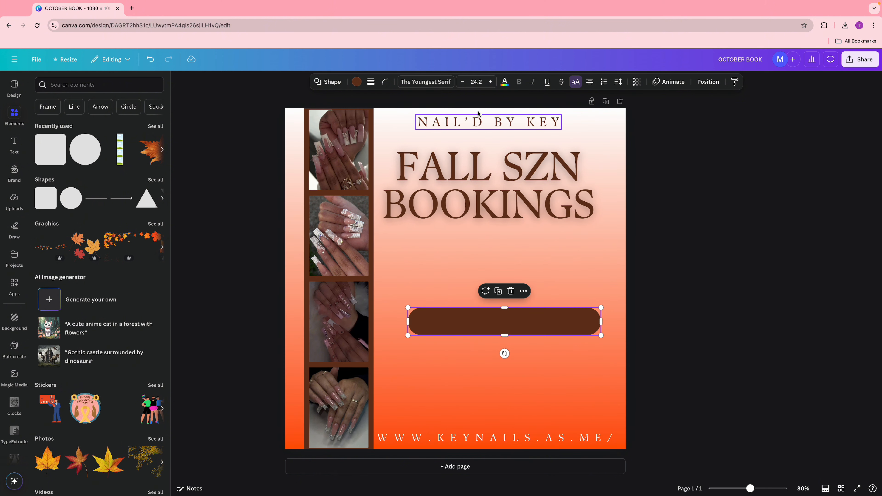
# Step: Set the brown bar's corner rounding to 100 and shift the bar slightly up towards the heading
pyautogui.click(385, 82)
pyautogui.moveTo(379, 116); pyautogui.dragTo(416, 120)
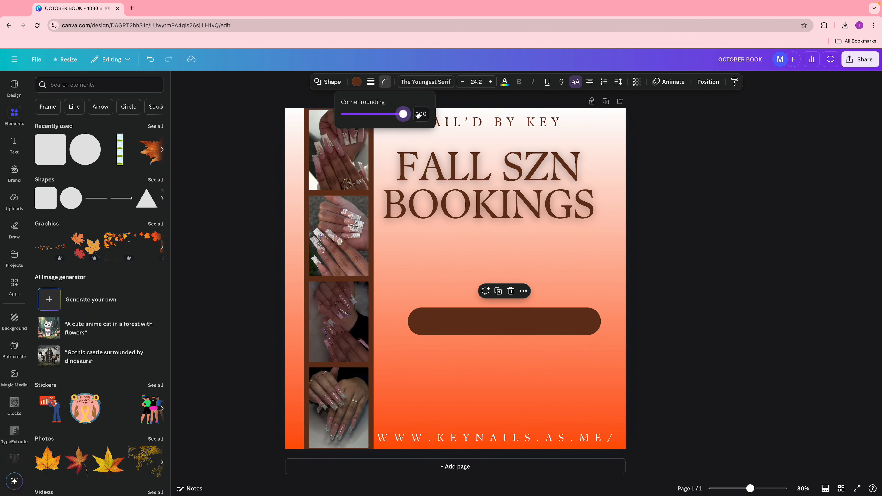
pyautogui.click(558, 394)
pyautogui.moveTo(527, 325); pyautogui.dragTo(516, 320)
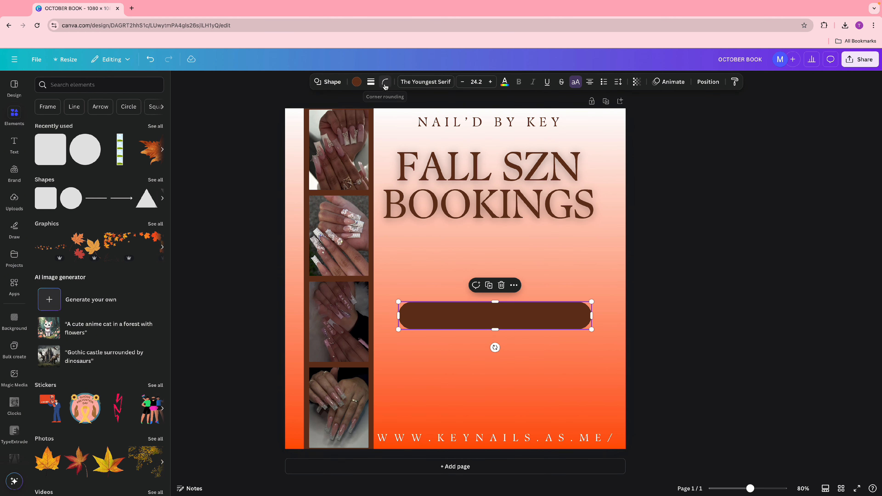
# Step: Give the brown bar a solid white border with a weight of 4
pyautogui.click(371, 83)
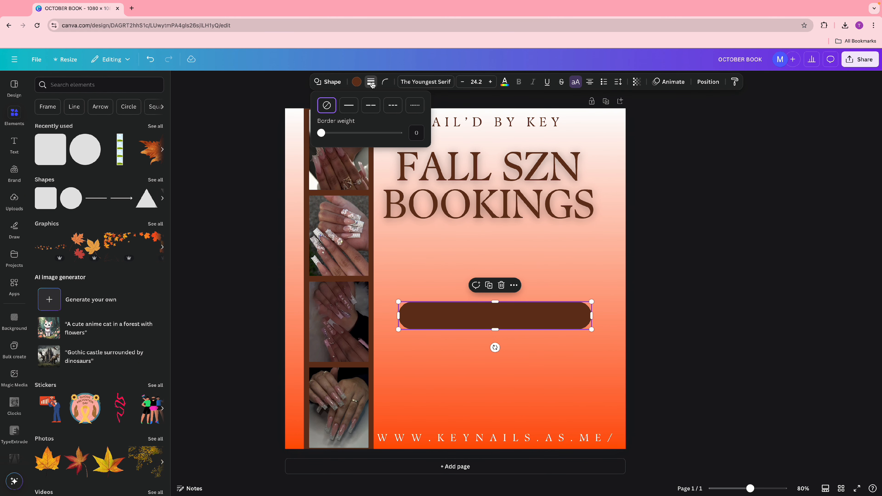
pyautogui.click(349, 105)
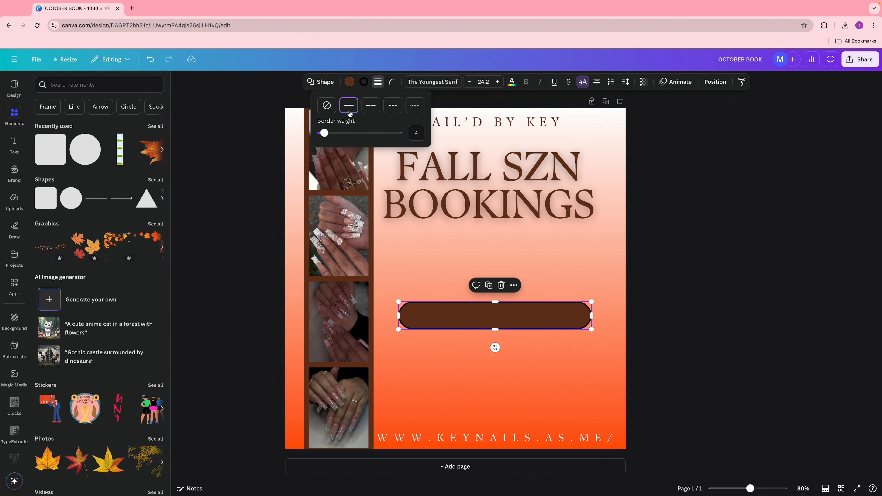
pyautogui.click(363, 82)
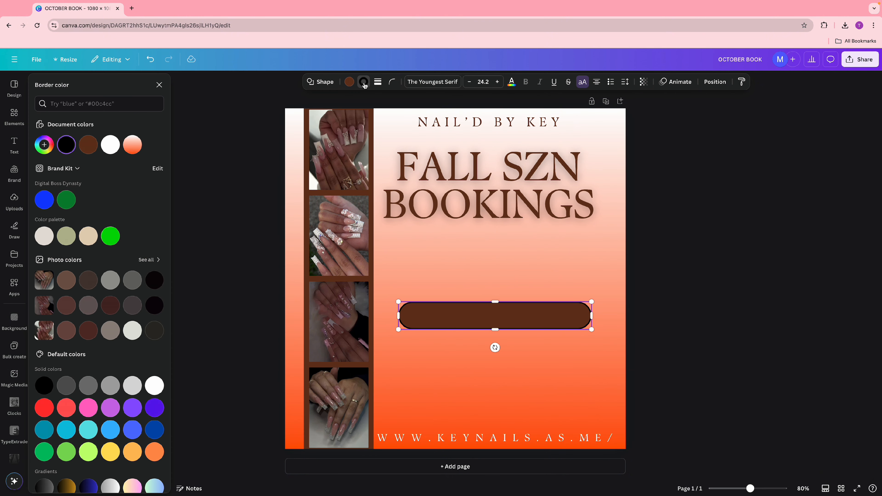
pyautogui.click(109, 146)
pyautogui.click(534, 374)
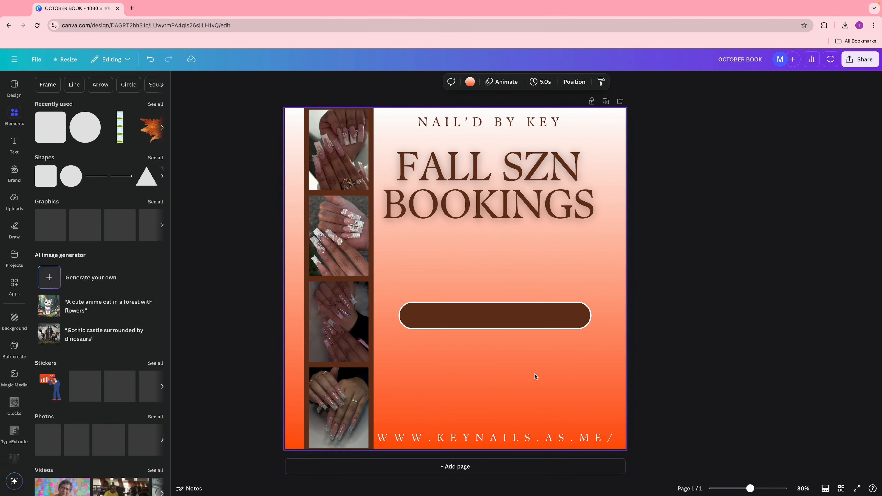
# Step: Duplicate the white-bordered brown bar twice and stack the copies below it with equal spacing
pyautogui.click(507, 319)
pyautogui.moveTo(507, 319); pyautogui.dragTo(499, 357)
pyautogui.click(489, 286)
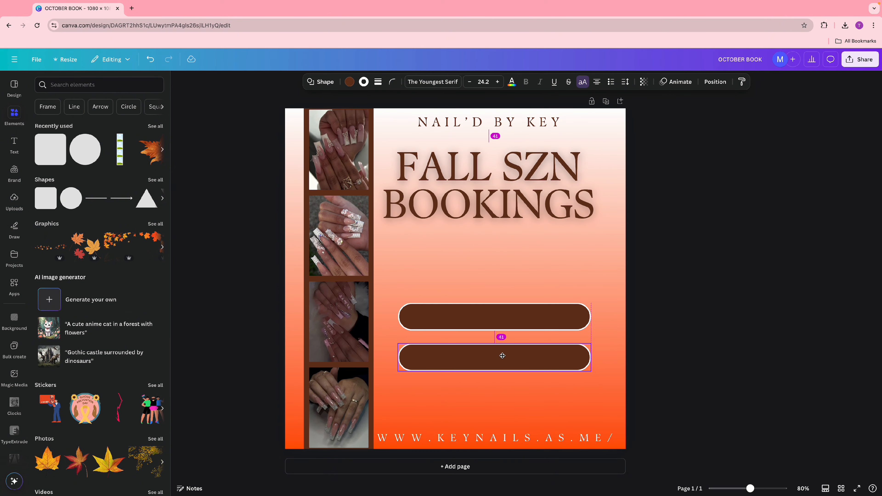
pyautogui.click(489, 325)
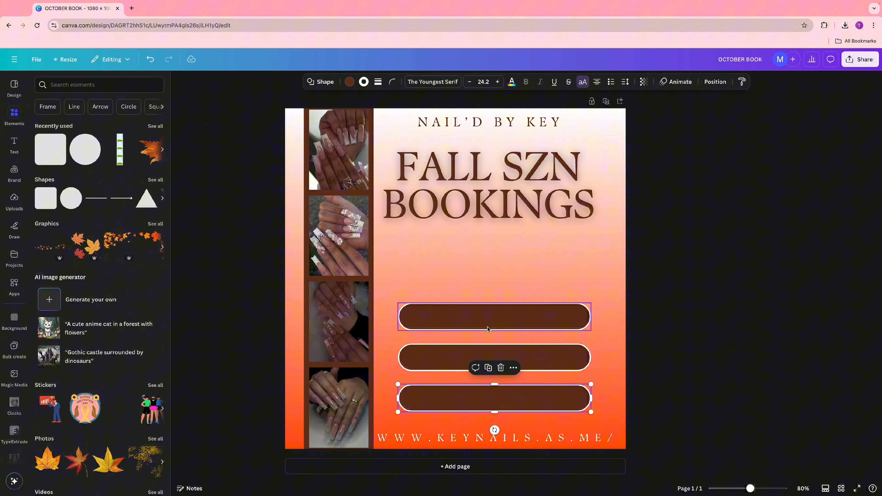
pyautogui.click(750, 347)
# Step: Duplicate the business name text, place the copy above the first bar and change it to "SHORT SET - $75+"
pyautogui.click(486, 126)
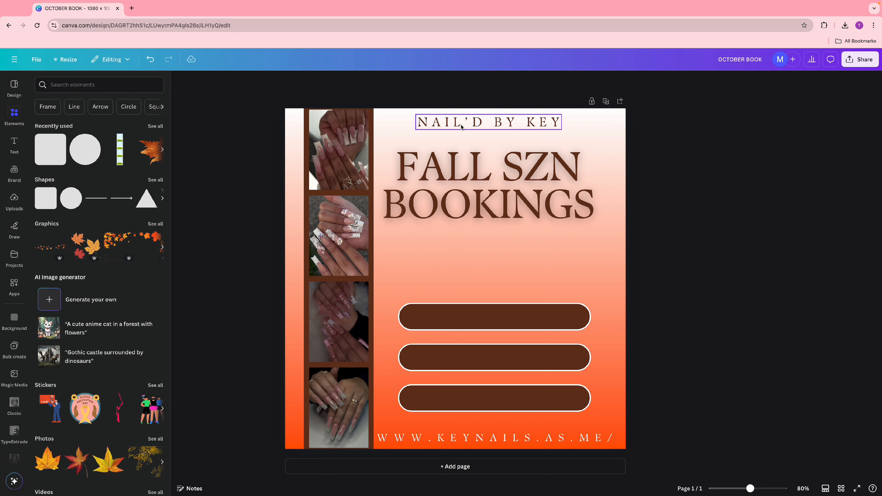
pyautogui.click(482, 147)
pyautogui.moveTo(490, 123); pyautogui.dragTo(492, 278)
pyautogui.write('SH')
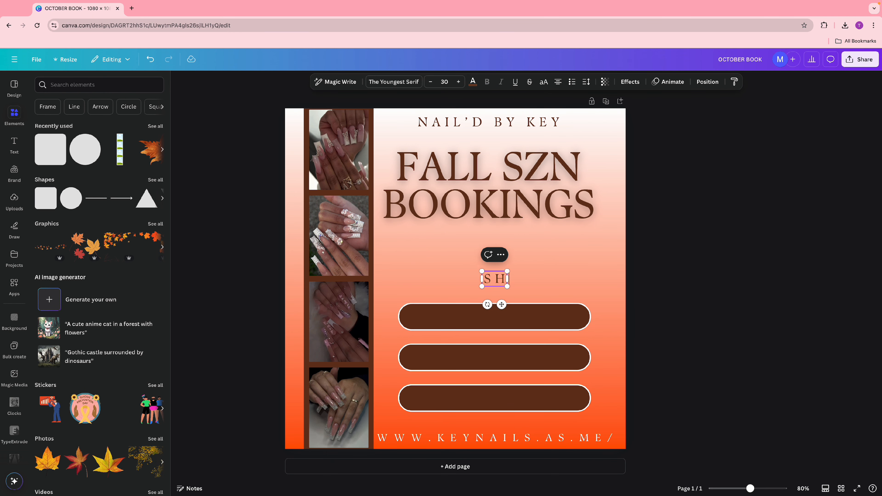
pyautogui.write('ORT SET - ')
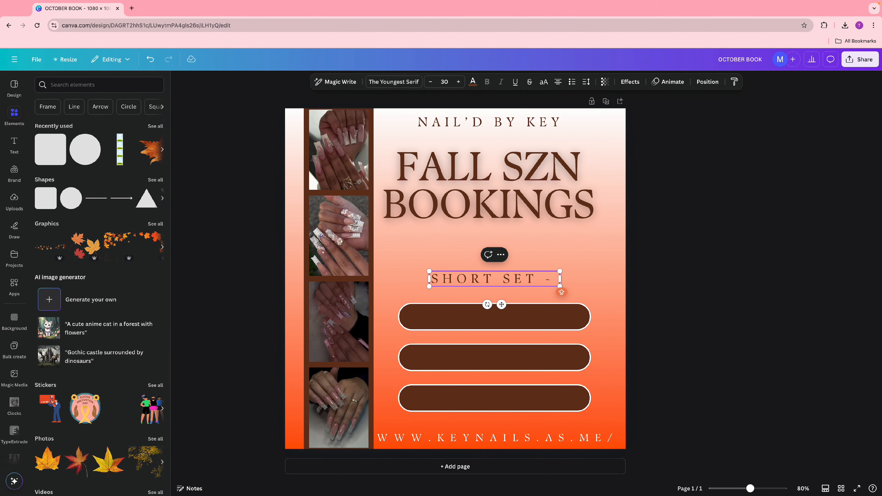
pyautogui.write('$75')
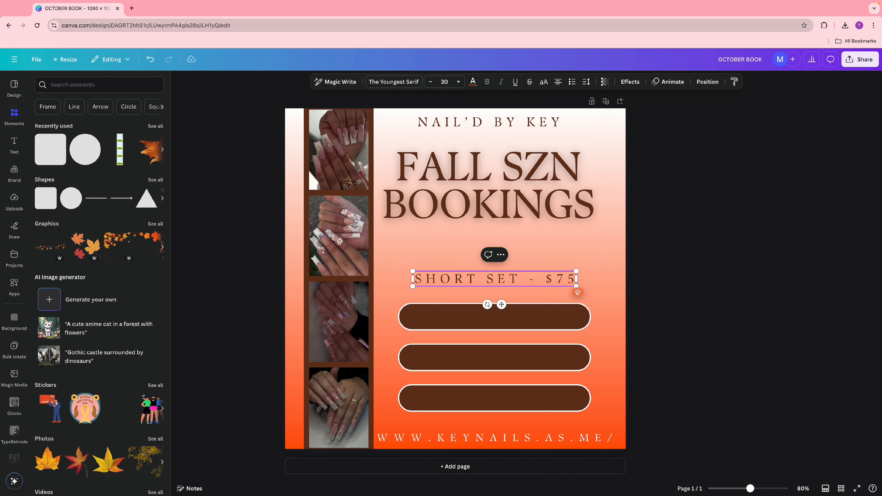
pyautogui.write('+')
pyautogui.click(652, 335)
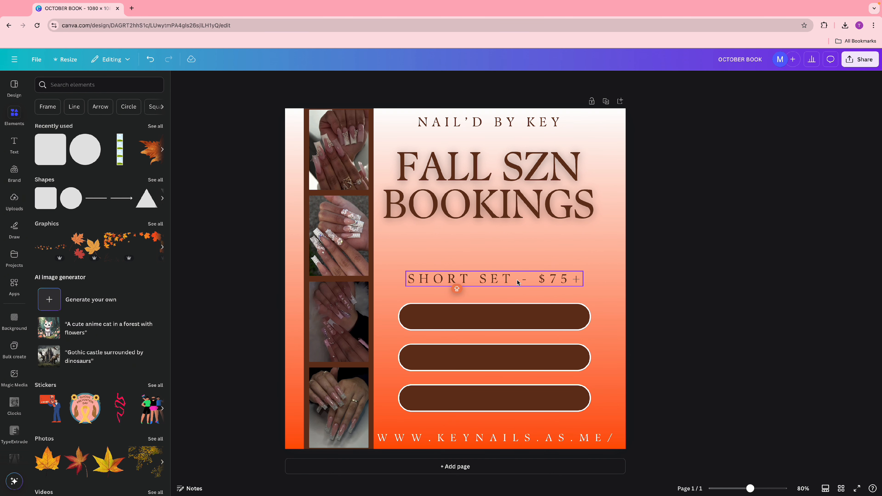
# Step: Centre the short set price text inside the first bar and colour it white
pyautogui.moveTo(517, 282); pyautogui.dragTo(516, 317)
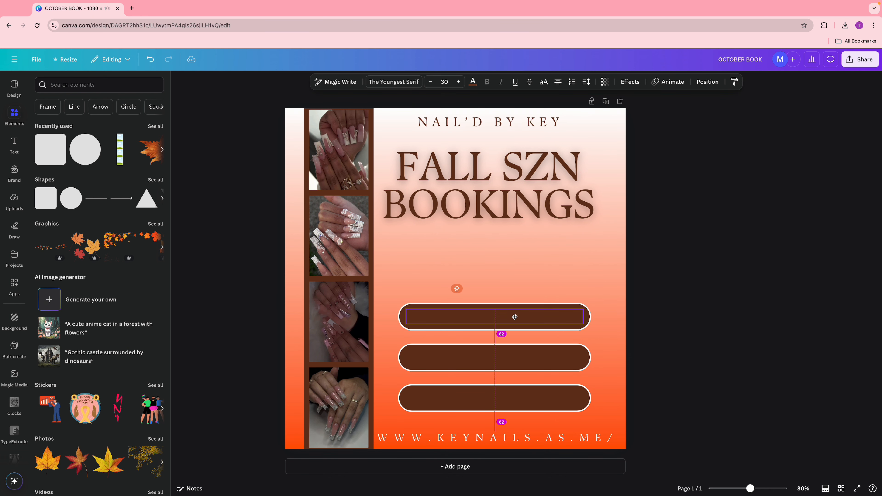
pyautogui.click(473, 82)
pyautogui.click(88, 144)
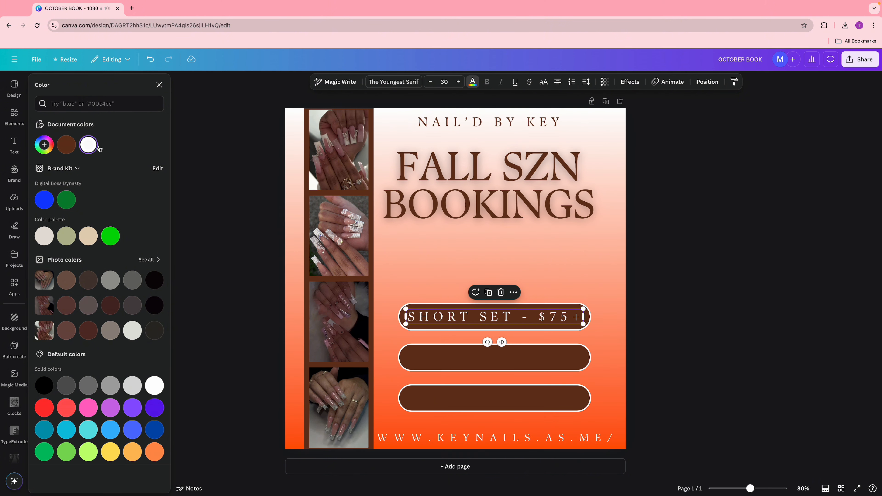
pyautogui.moveTo(502, 342); pyautogui.dragTo(499, 344)
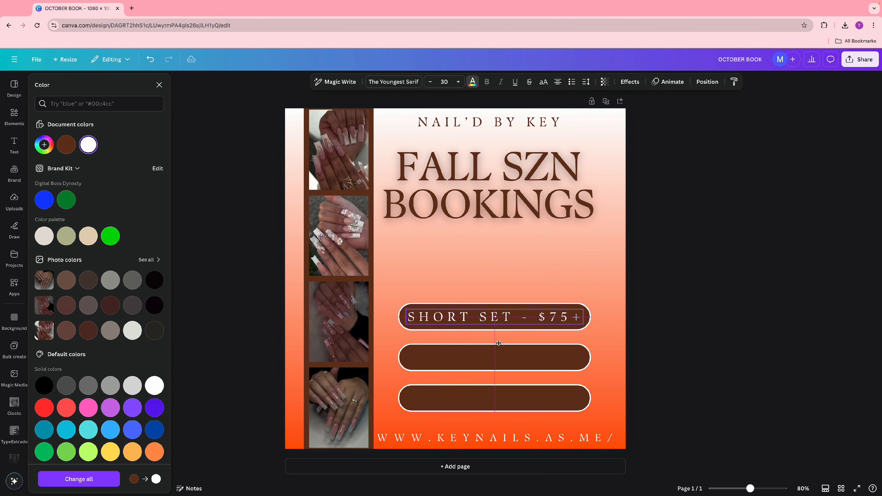
# Step: Duplicate the short set price text and place the copy over the middle bar
pyautogui.click(490, 293)
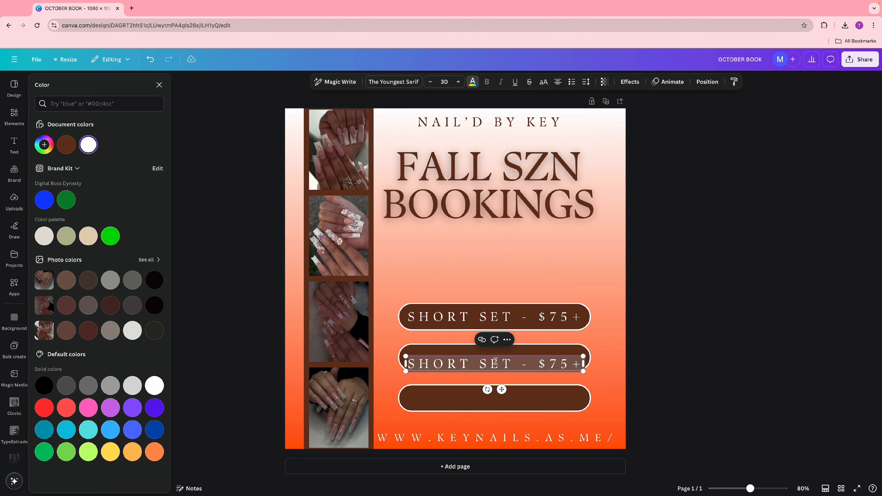
pyautogui.click(472, 362)
pyautogui.hotkey('shift', 'Left')
pyautogui.hotkey('shift', 'Left')
pyautogui.hotkey('shift', 'Left')
pyautogui.hotkey('shift', 'Left')
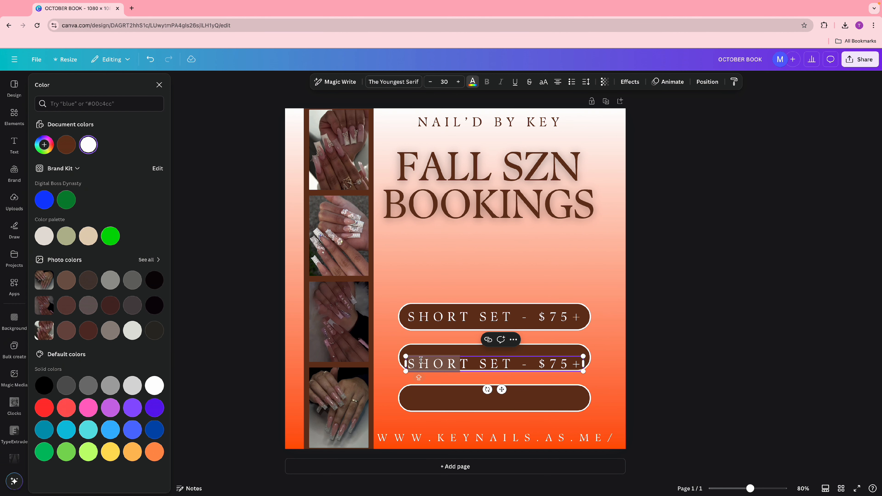
pyautogui.click(490, 365)
pyautogui.click(598, 354)
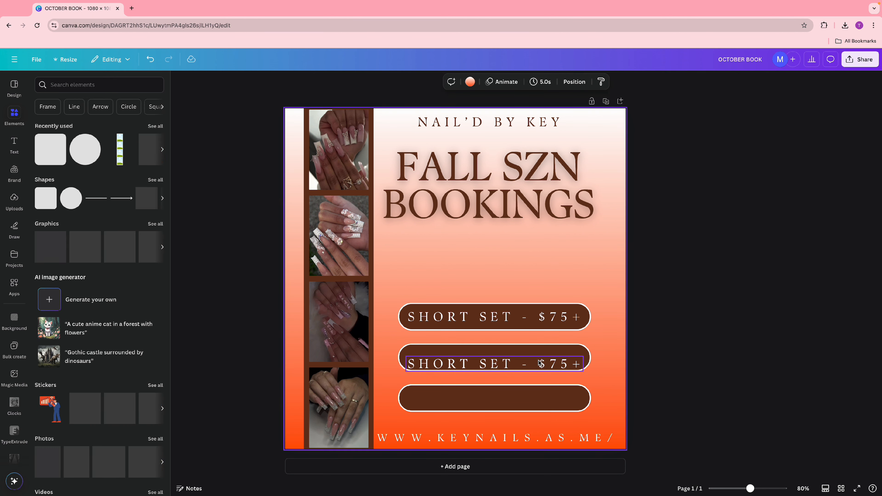
# Step: Replace the price text over the middle bar with "MEDIUM SET - $90+"
pyautogui.doubleClick(539, 361)
pyautogui.write('ME')
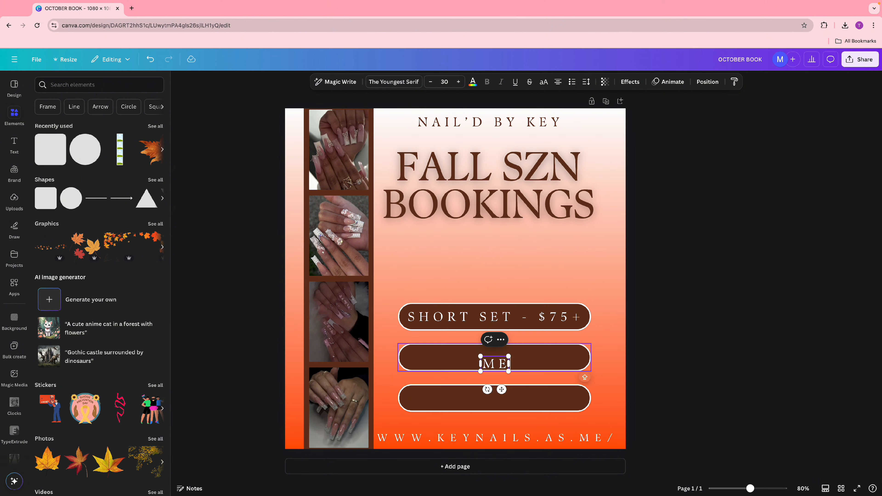
pyautogui.write('DIUM SET -')
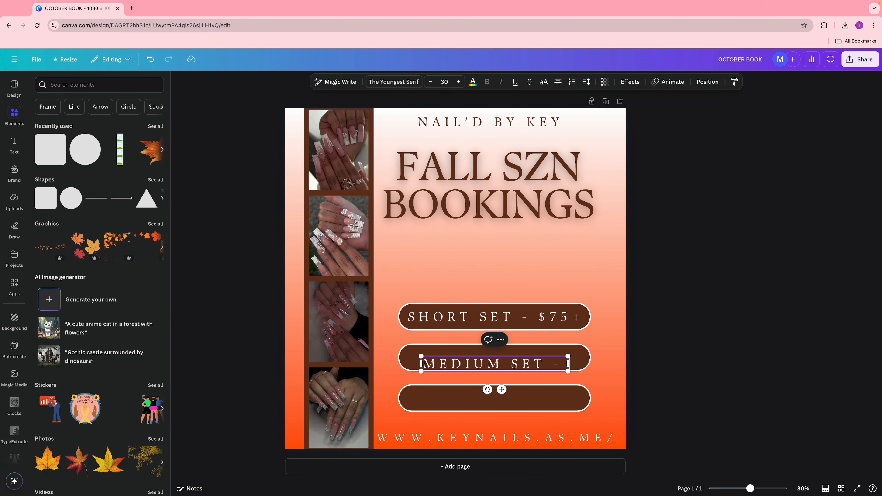
pyautogui.write(' $')
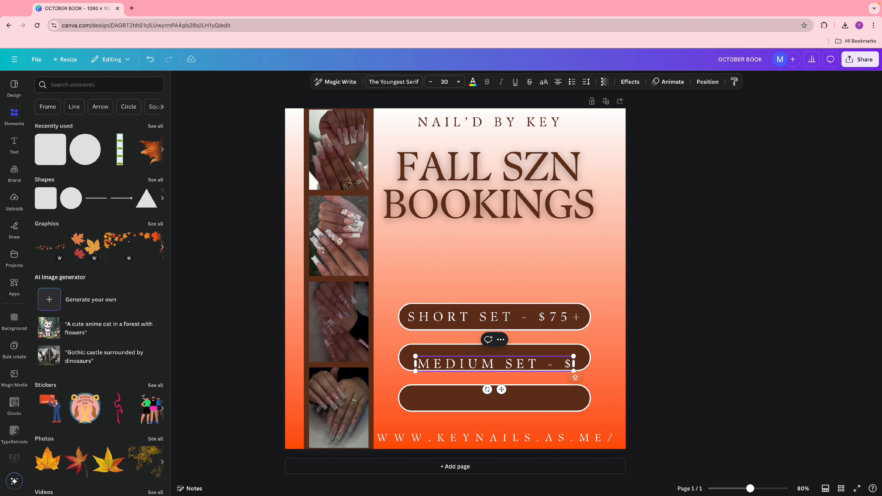
pyautogui.write('90')
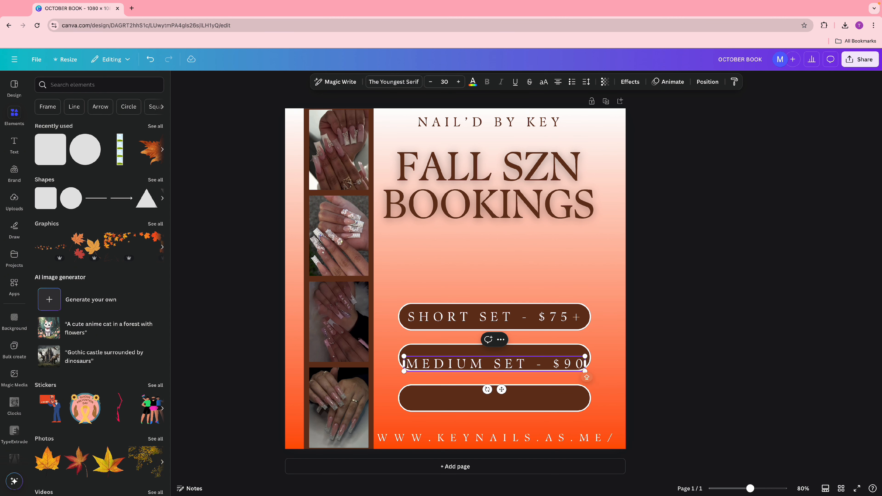
pyautogui.write('+')
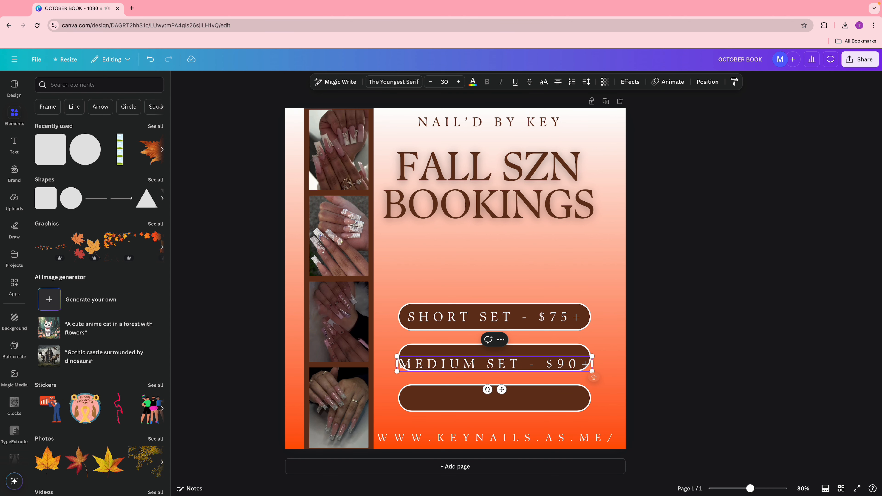
# Step: Centre the medium set text in the middle bar and set its letter spacing to 277
pyautogui.moveTo(501, 389); pyautogui.dragTo(503, 383)
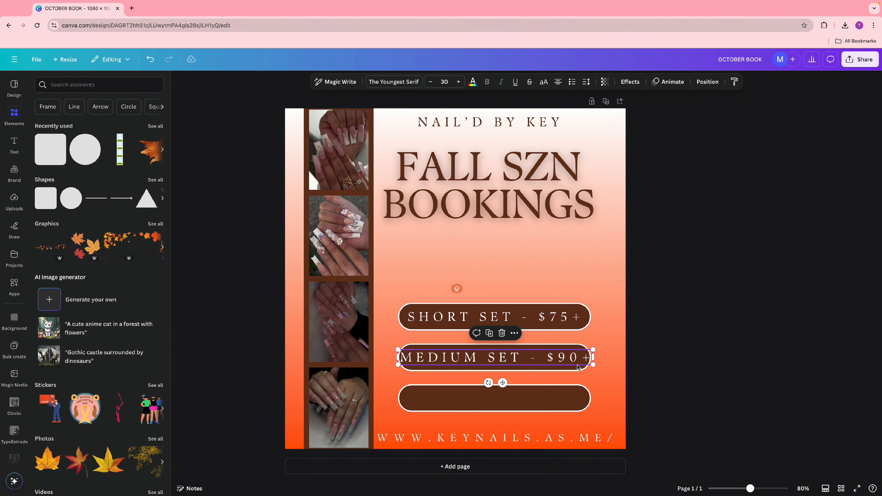
pyautogui.click(586, 82)
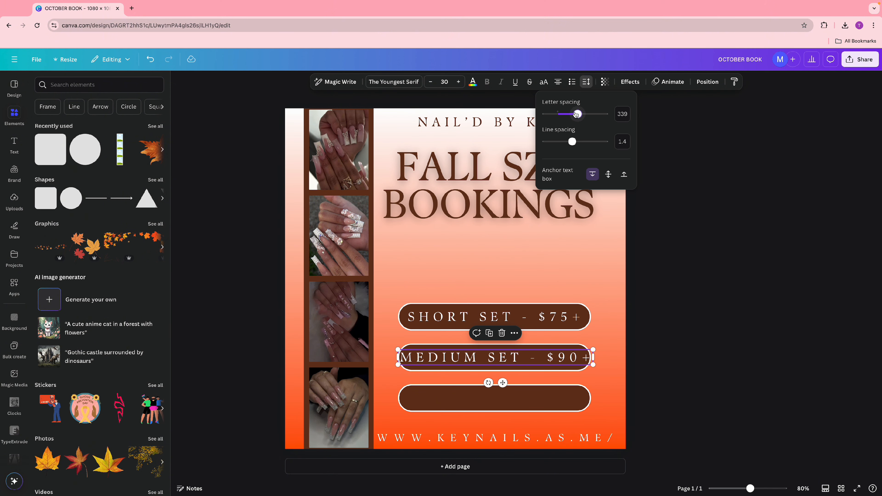
pyautogui.moveTo(577, 114); pyautogui.dragTo(574, 115)
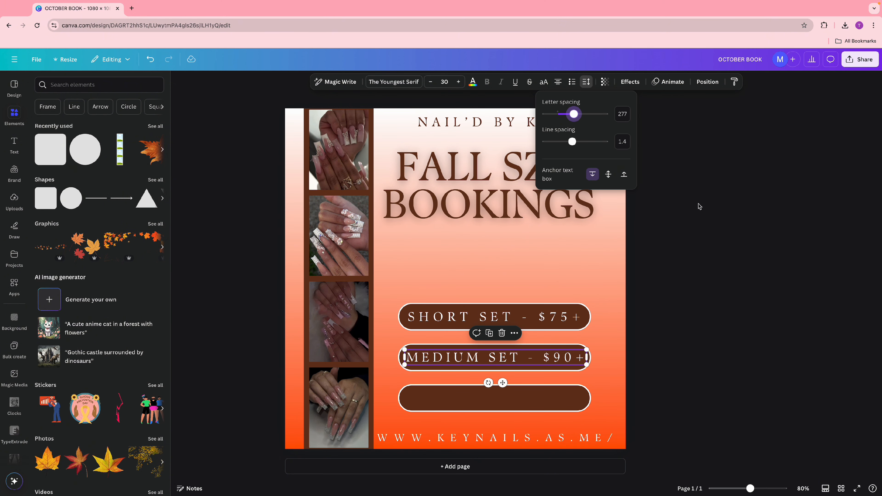
pyautogui.click(700, 208)
pyautogui.click(710, 306)
# Step: Duplicate the medium set price text, change the copy to "LONG SET - $125+" and centre it in the lowest bar
pyautogui.moveTo(543, 359); pyautogui.dragTo(503, 385)
pyautogui.click(493, 339)
pyautogui.doubleClick(503, 385)
pyautogui.write('L')
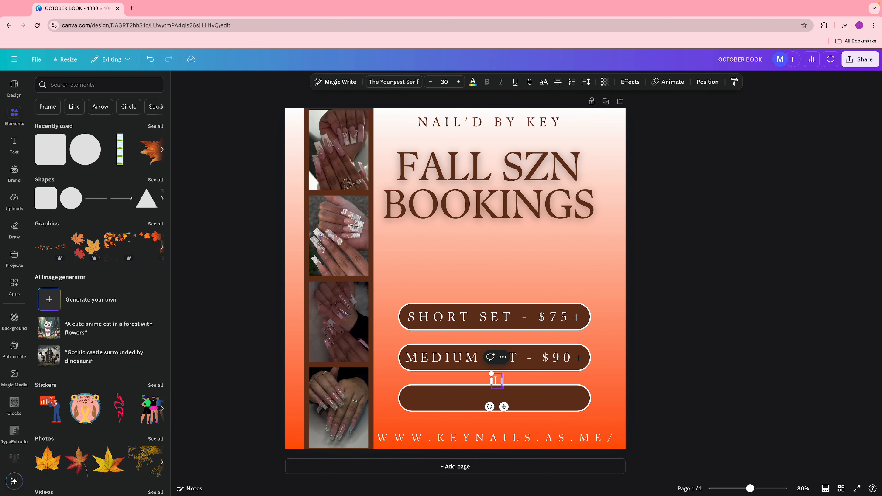
pyautogui.write('ONG SET')
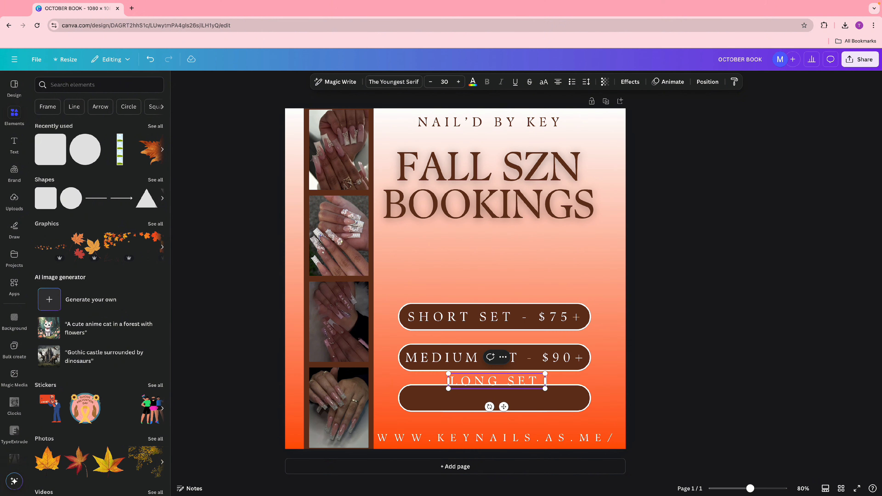
pyautogui.write(' -')
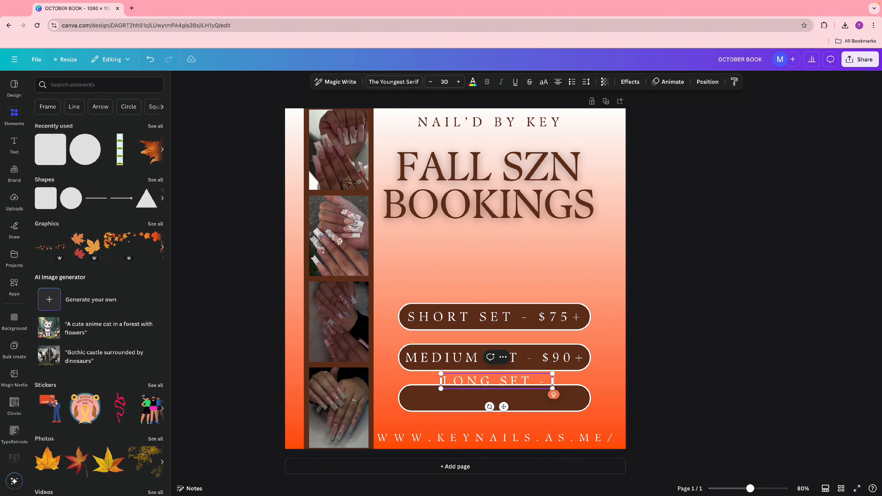
pyautogui.write(' $12')
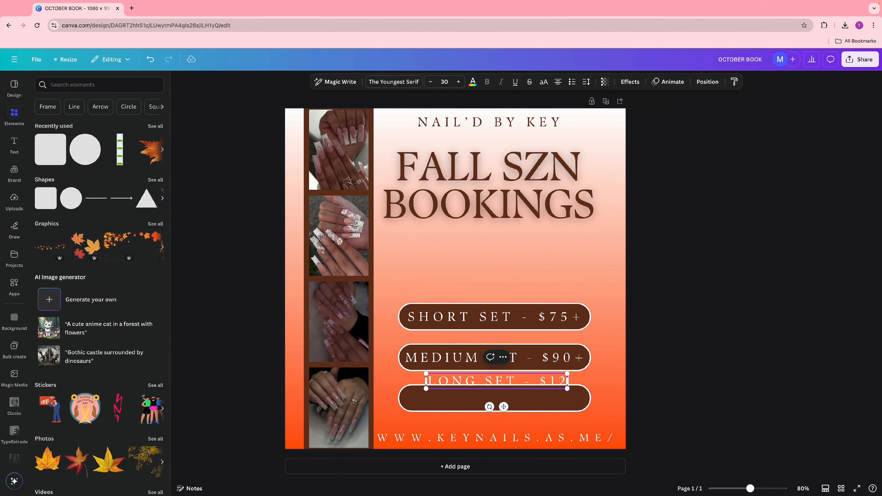
pyautogui.write('5+')
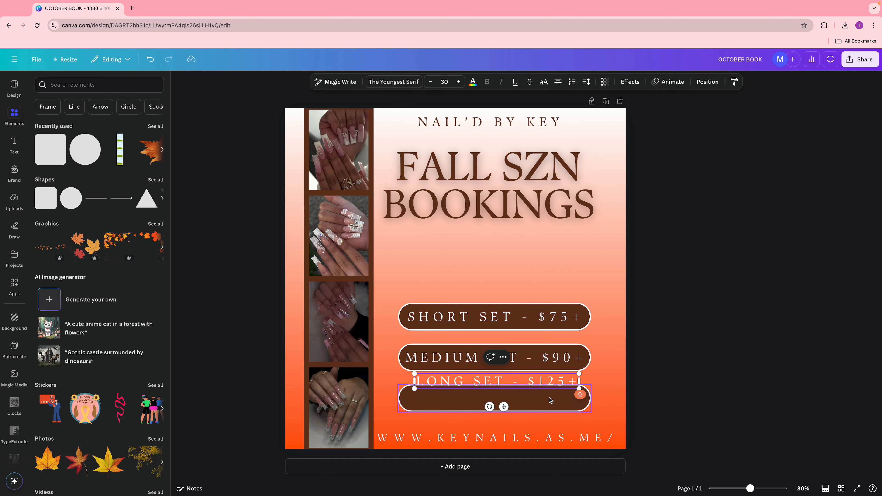
pyautogui.moveTo(510, 407); pyautogui.dragTo(502, 422)
pyautogui.click(784, 371)
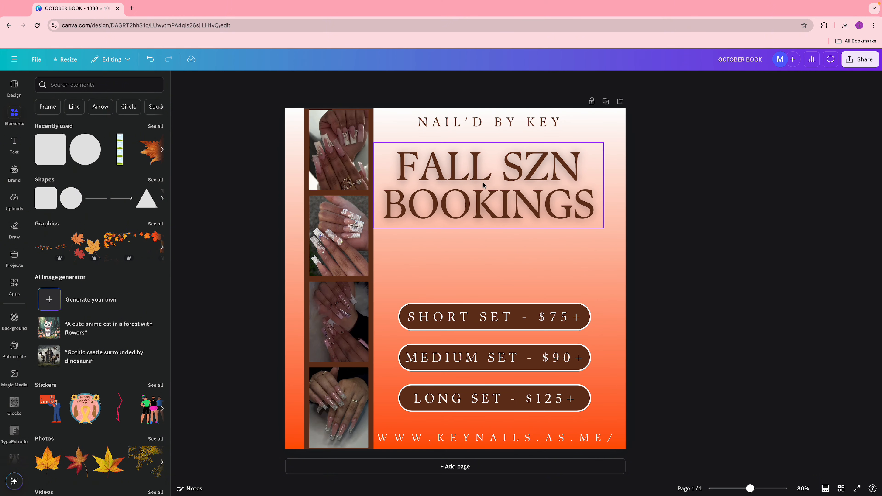
pyautogui.click(493, 213)
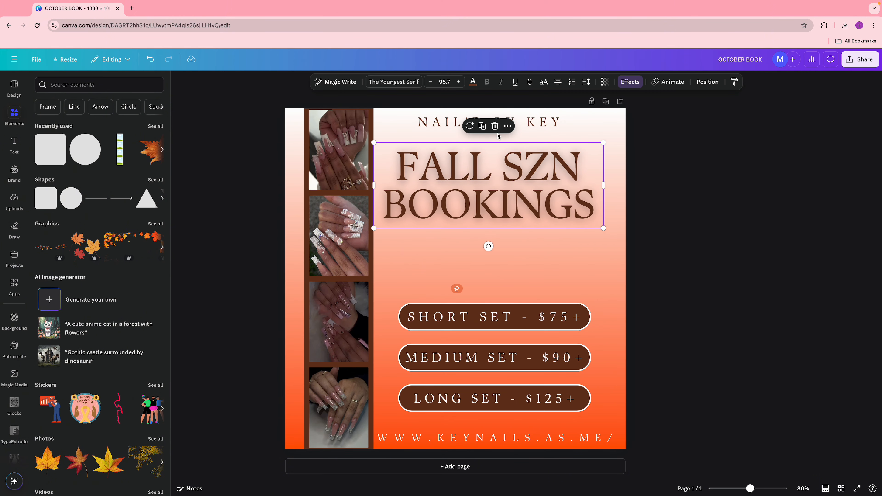
pyautogui.click(483, 126)
pyautogui.doubleClick(508, 229)
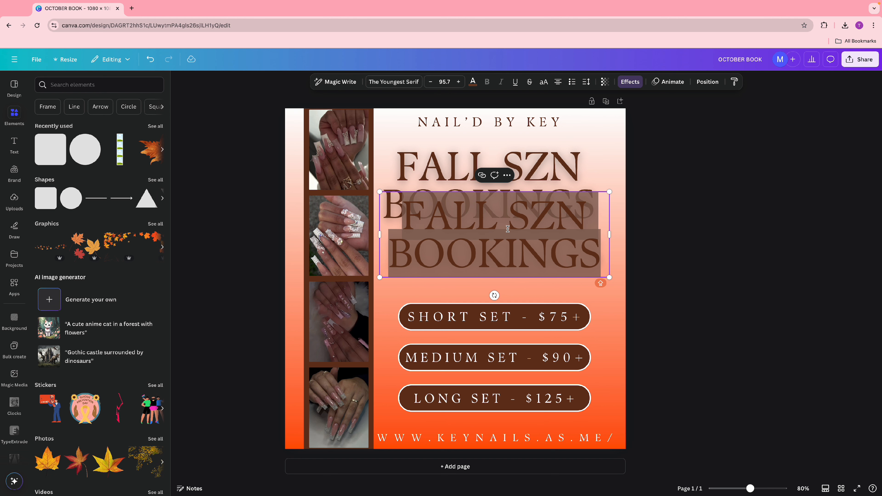
pyautogui.write('are')
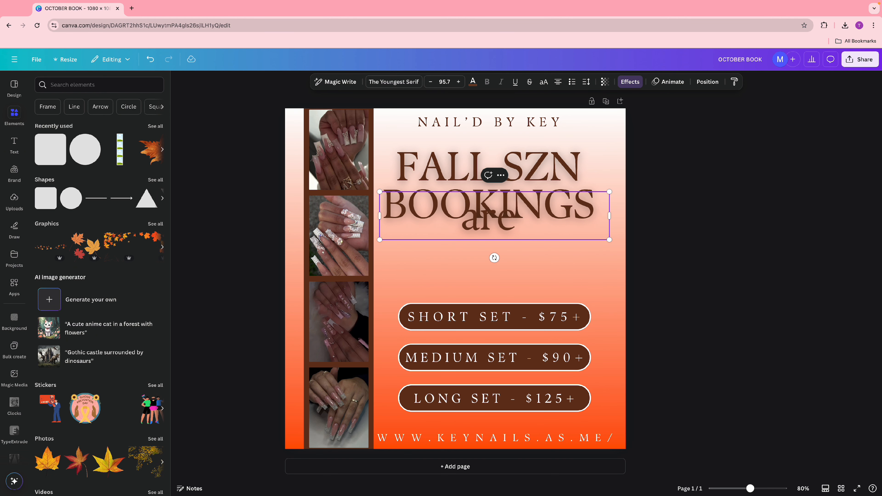
pyautogui.write(' now availab')
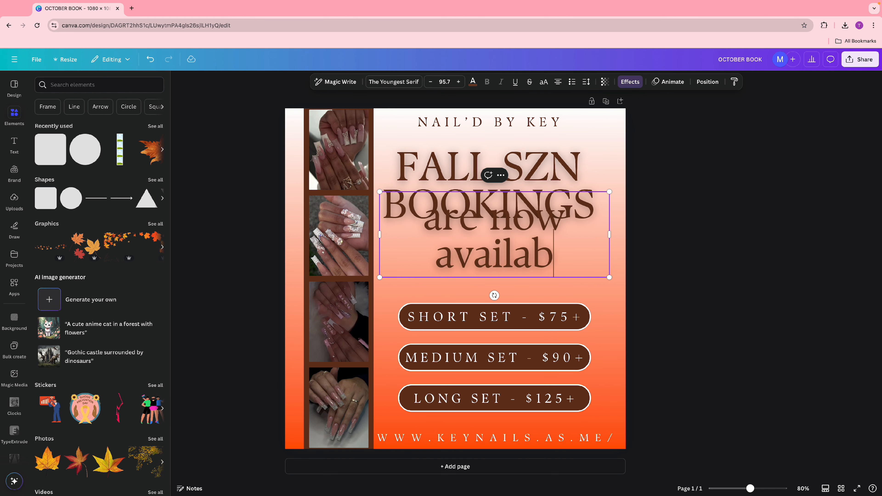
pyautogui.write('le')
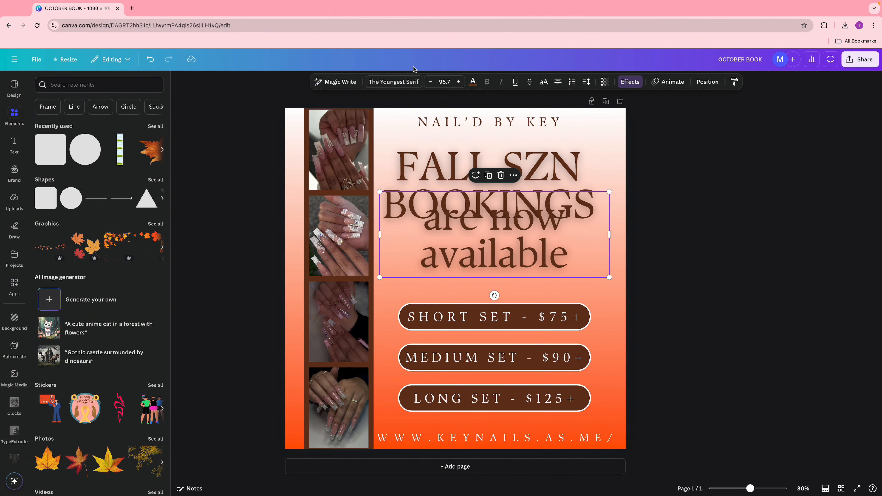
pyautogui.click(394, 82)
pyautogui.moveTo(96, 125); pyautogui.dragTo(31, 126)
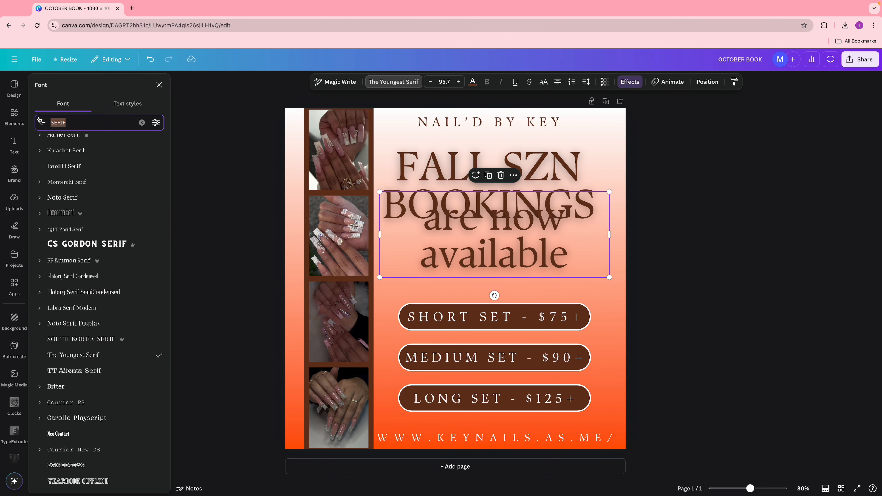
pyautogui.write('gladio')
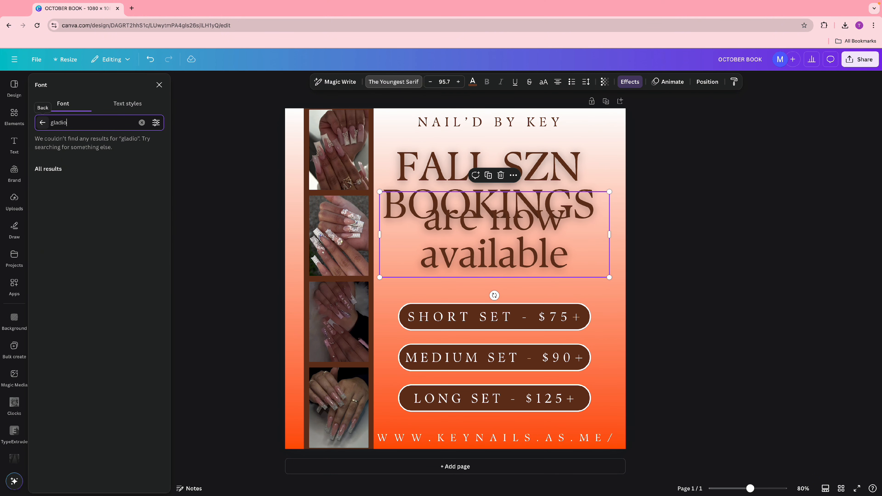
pyautogui.click(91, 161)
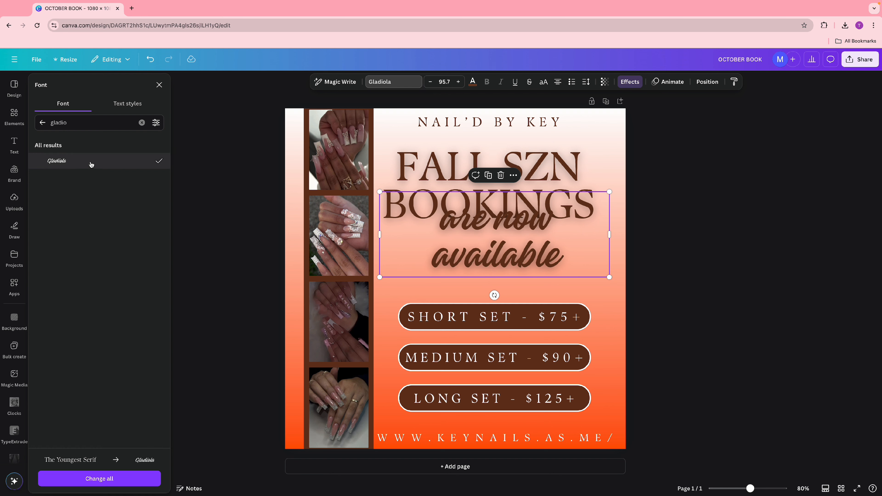
pyautogui.moveTo(615, 235); pyautogui.dragTo(564, 236)
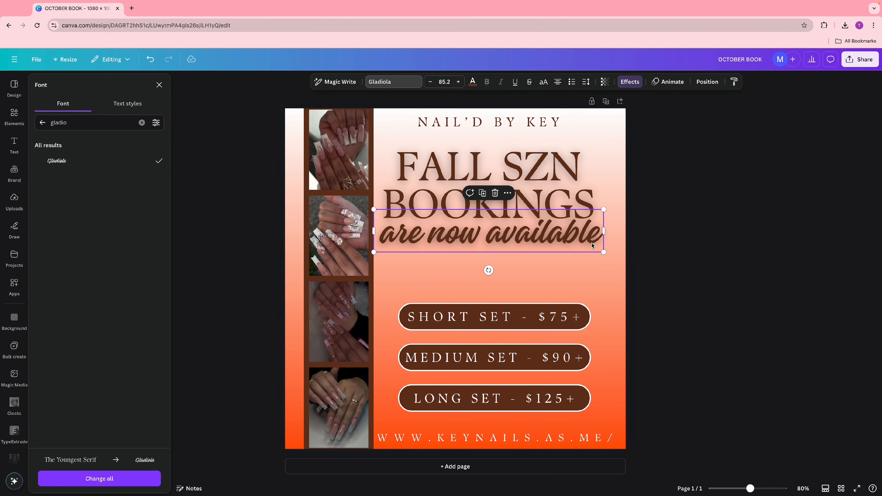
pyautogui.click(495, 193)
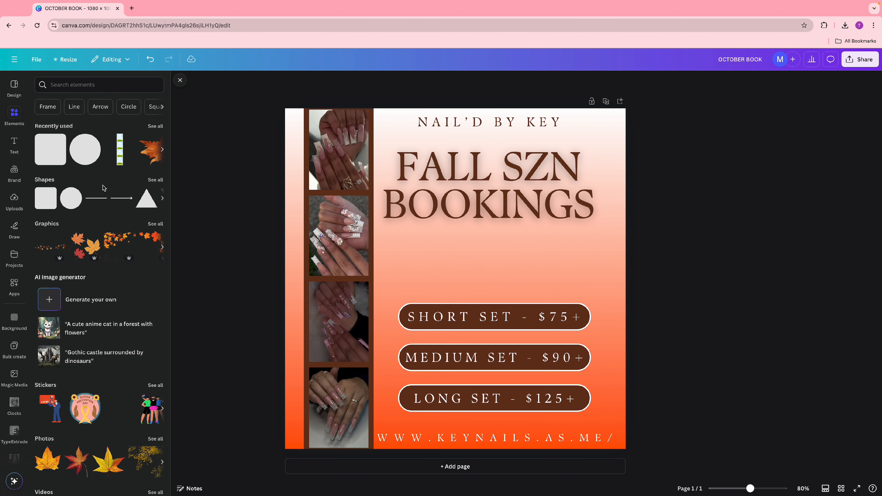
# Step: Duplicate the FALL SZN BOOKINGS heading, place the copy lower down and replace its text with "available"
pyautogui.click(521, 219)
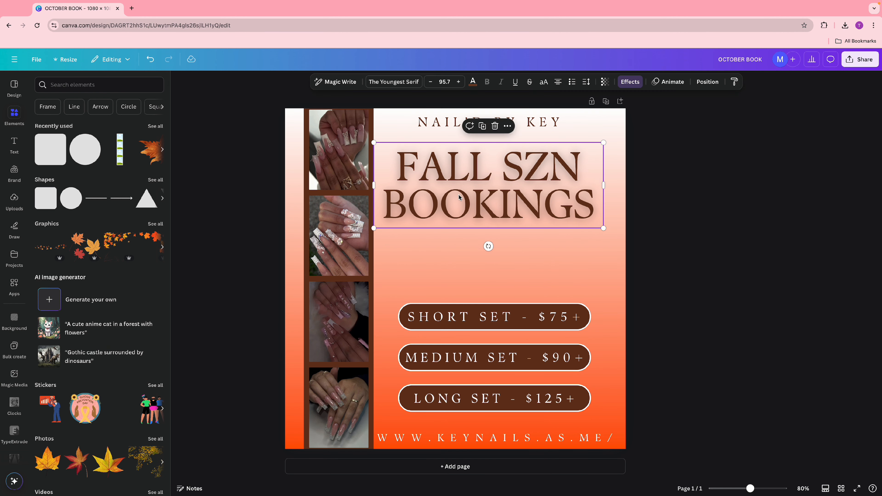
pyautogui.click(526, 237)
pyautogui.click(513, 205)
pyautogui.click(483, 126)
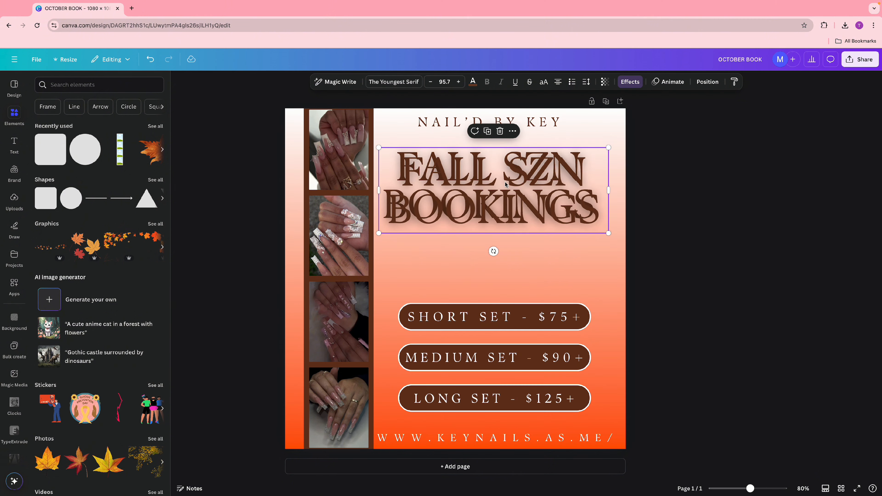
pyautogui.moveTo(505, 184); pyautogui.dragTo(506, 234)
pyautogui.write('avai')
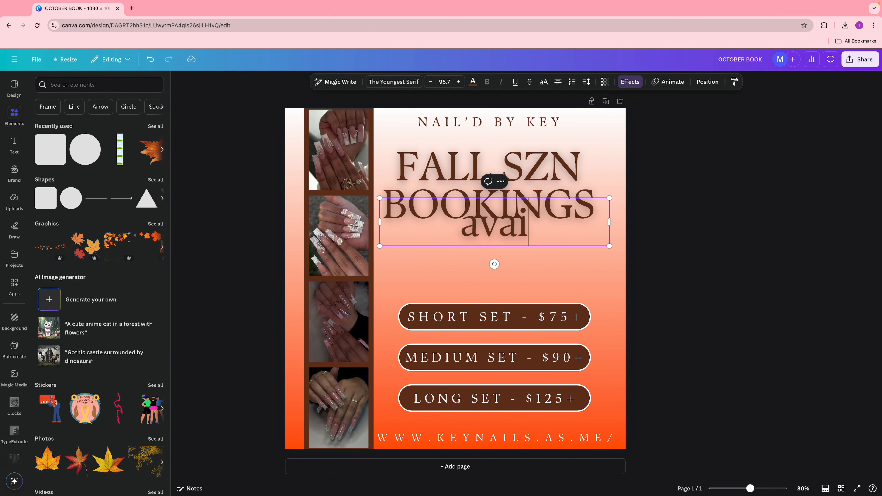
pyautogui.write('lable')
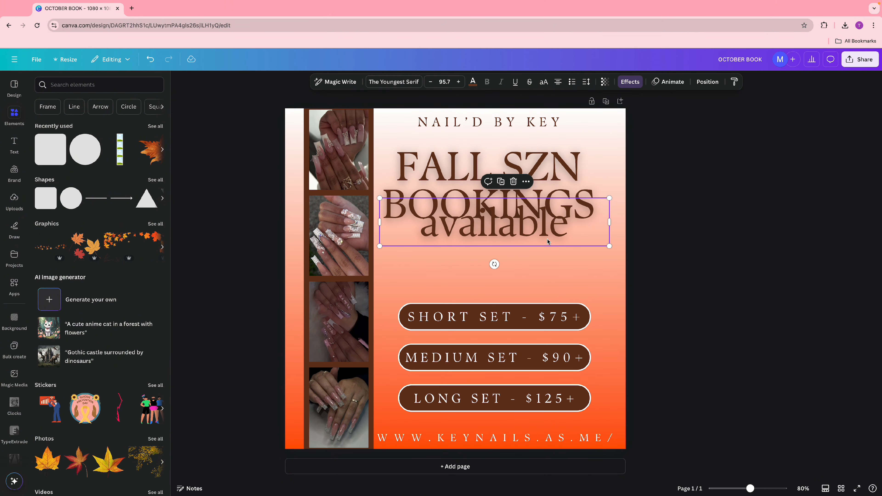
# Step: Set the "available" text in the Gladiola font without a text effect and position it just beneath the heading
pyautogui.click(393, 82)
pyautogui.click(106, 164)
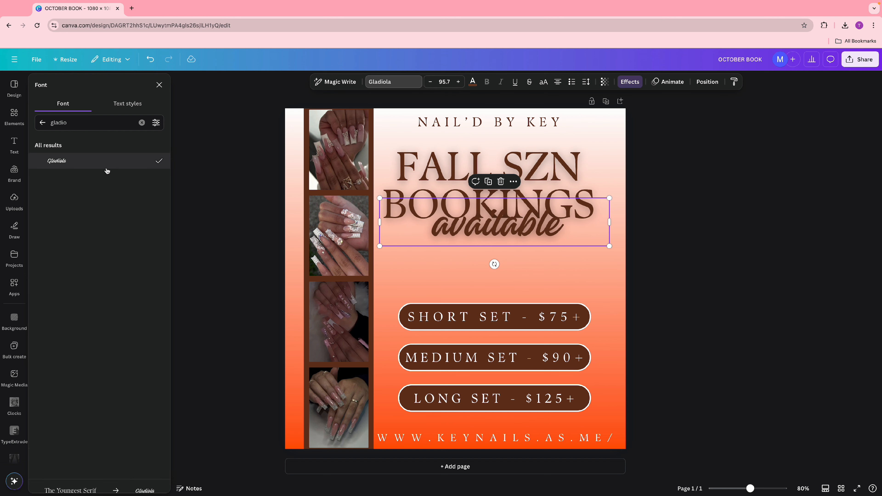
pyautogui.click(625, 83)
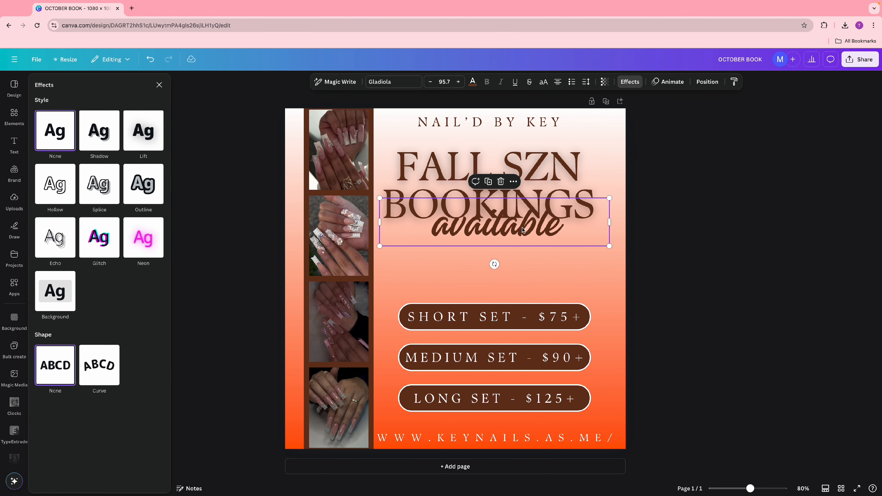
pyautogui.moveTo(522, 230); pyautogui.dragTo(516, 243)
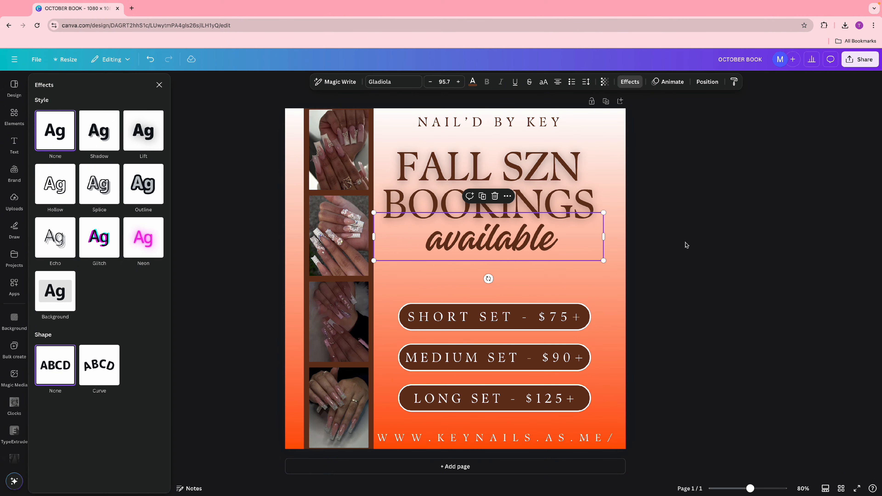
pyautogui.click(681, 247)
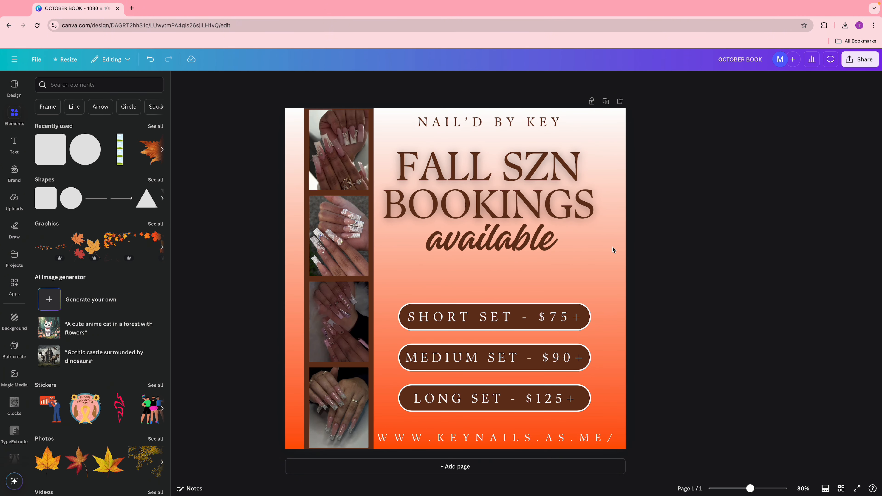
# Step: Narrow the "available" text box and scale the text to a font size of about 90
pyautogui.click(601, 236)
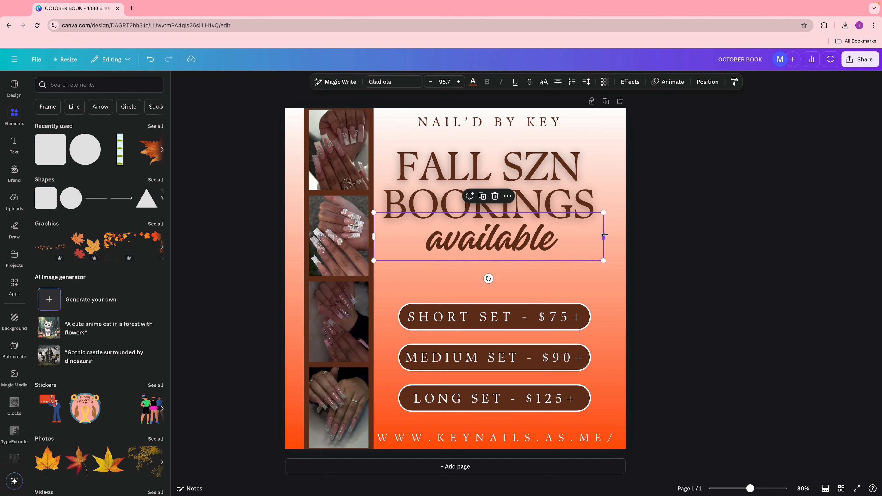
pyautogui.moveTo(604, 236); pyautogui.dragTo(527, 244)
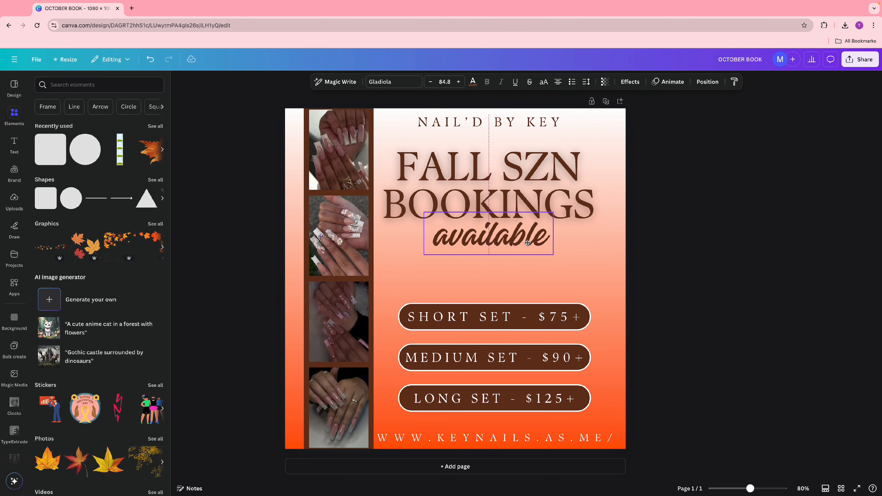
pyautogui.moveTo(528, 243); pyautogui.dragTo(562, 257)
pyautogui.click(720, 246)
# Step: Insert "now" before "available" and fit the phrase on one line at a font size of about 79
pyautogui.click(532, 243)
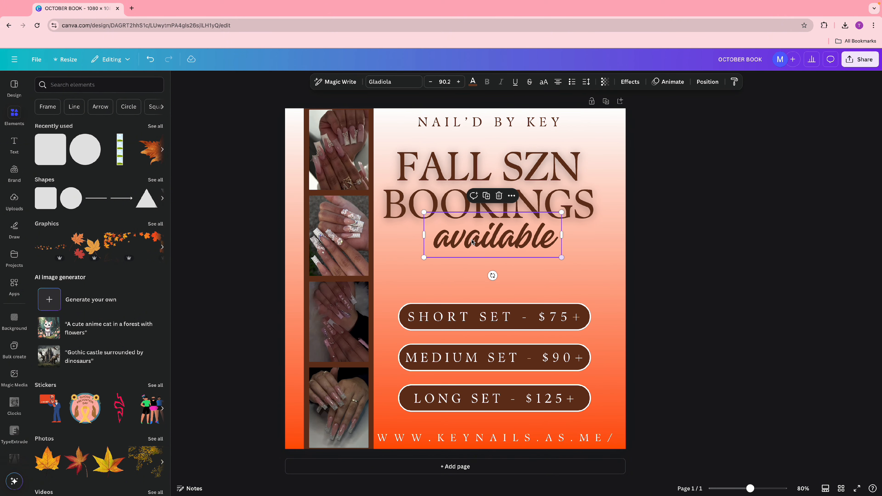
pyautogui.click(439, 240)
pyautogui.write('now')
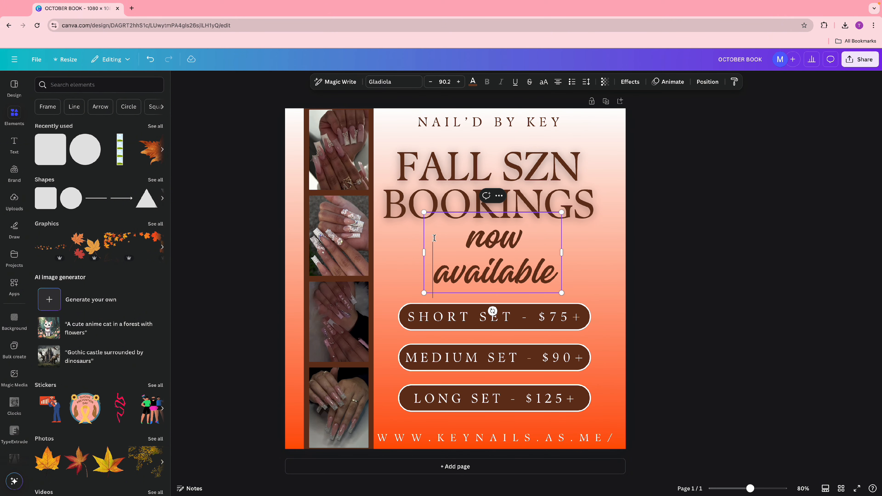
pyautogui.moveTo(562, 253)
pyautogui.mouseDown()
pyautogui.moveTo(630, 259)
pyautogui.moveTo(557, 244)
pyautogui.mouseUp()
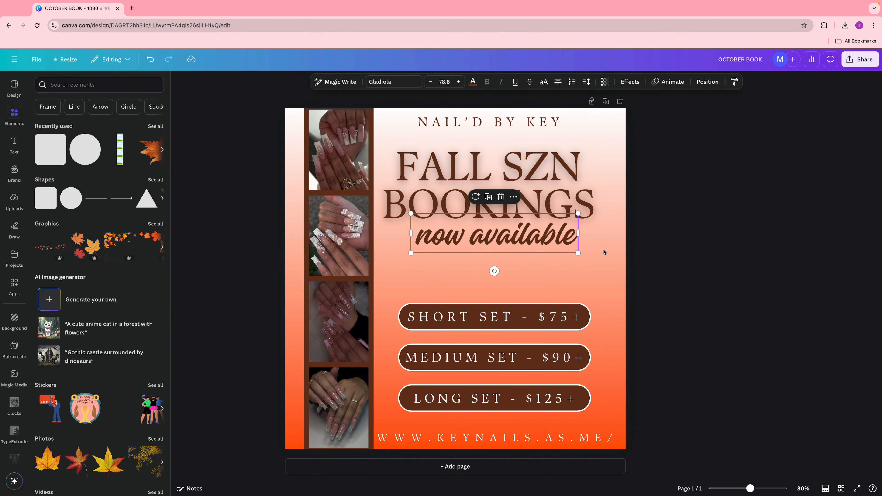
# Step: Centre the "now available" text horizontally under the heading, slightly lower than before
pyautogui.click(604, 249)
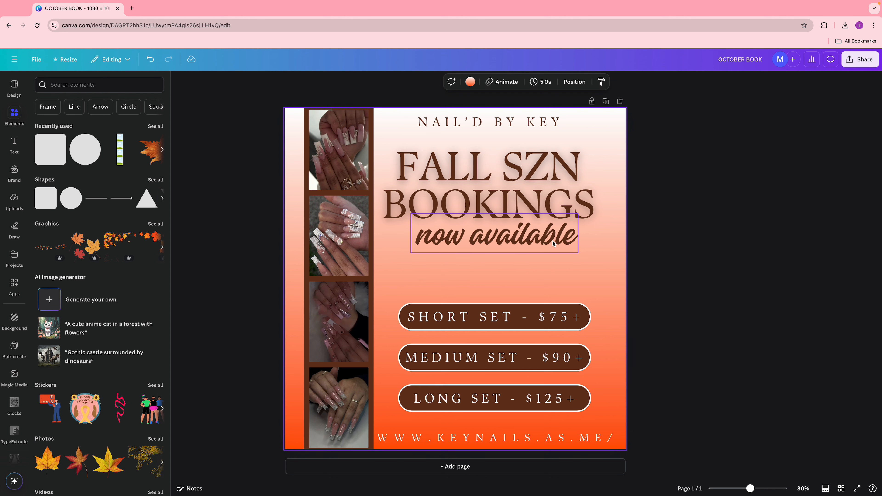
pyautogui.moveTo(544, 242); pyautogui.dragTo(537, 241)
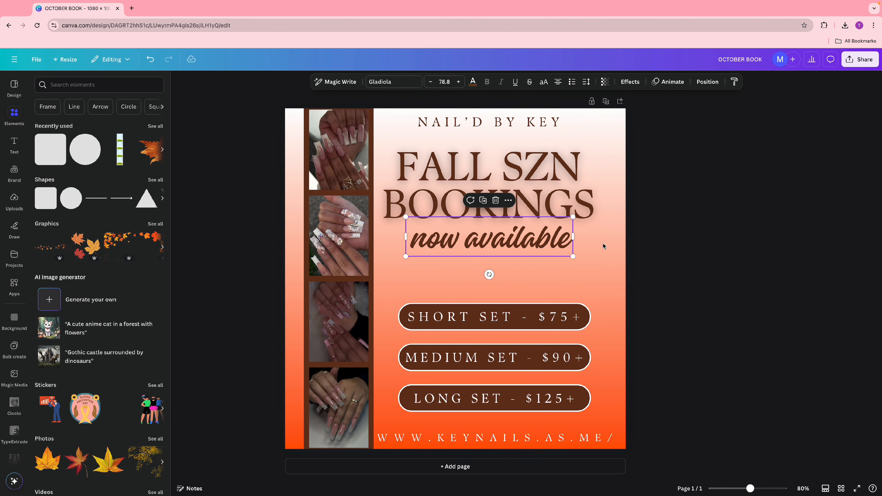
pyautogui.click(534, 285)
# Step: Move the three price bars with their texts up together and centre them under the "now available" text
pyautogui.moveTo(393, 291); pyautogui.dragTo(529, 357)
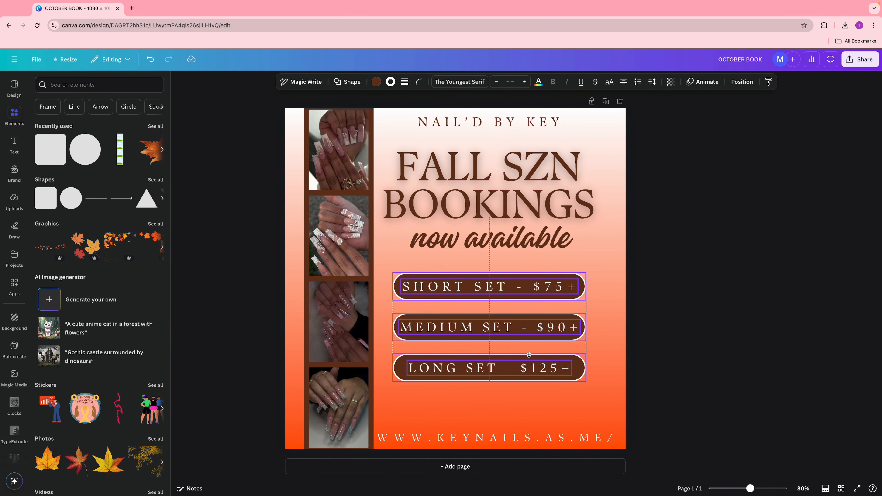
pyautogui.click(698, 343)
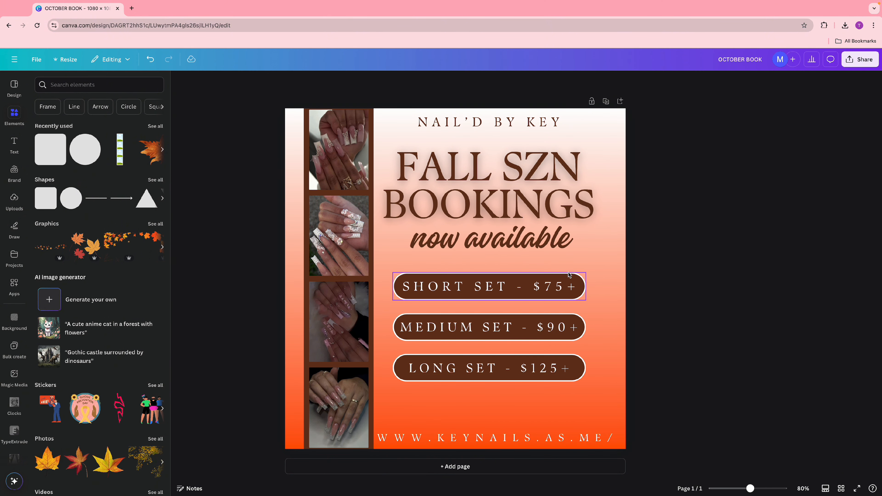
pyautogui.click(530, 242)
# Step: Duplicate the "FALL SZN BOOKINGS" heading below the price bars and replace the copy's text with "$40 deposit required"
pyautogui.click(544, 179)
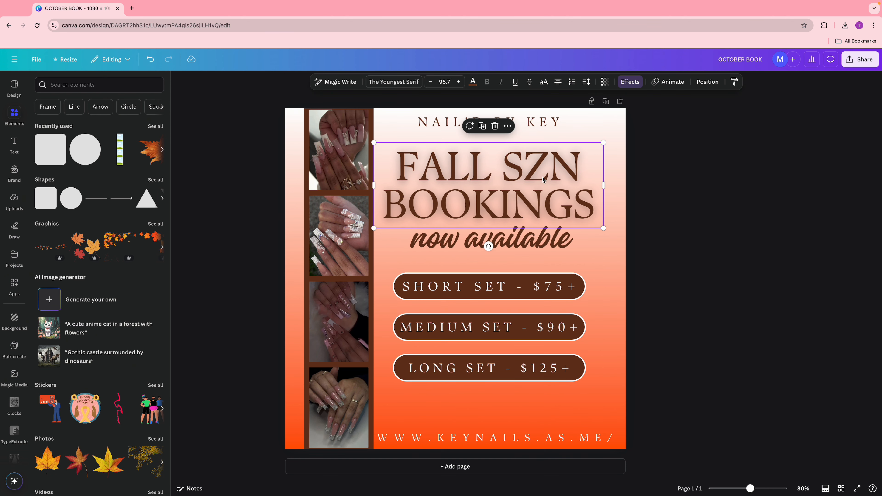
pyautogui.click(482, 126)
pyautogui.moveTo(514, 181); pyautogui.dragTo(513, 395)
pyautogui.write('$')
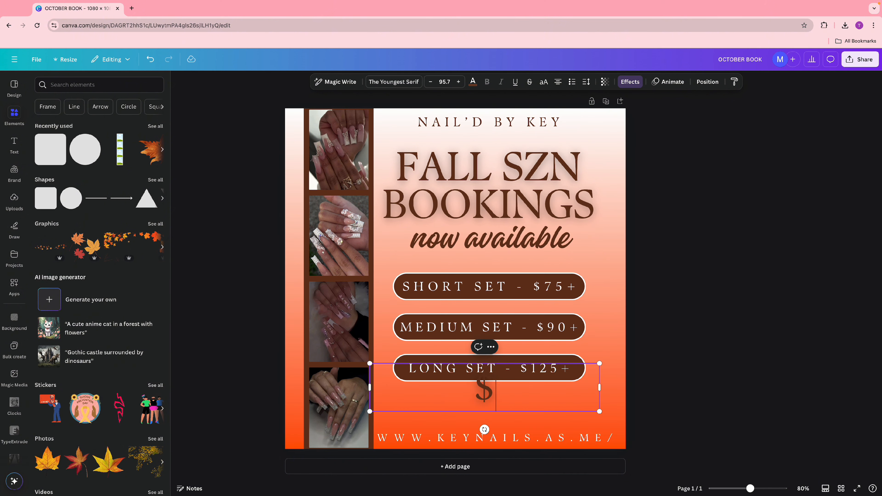
pyautogui.write('40 depo')
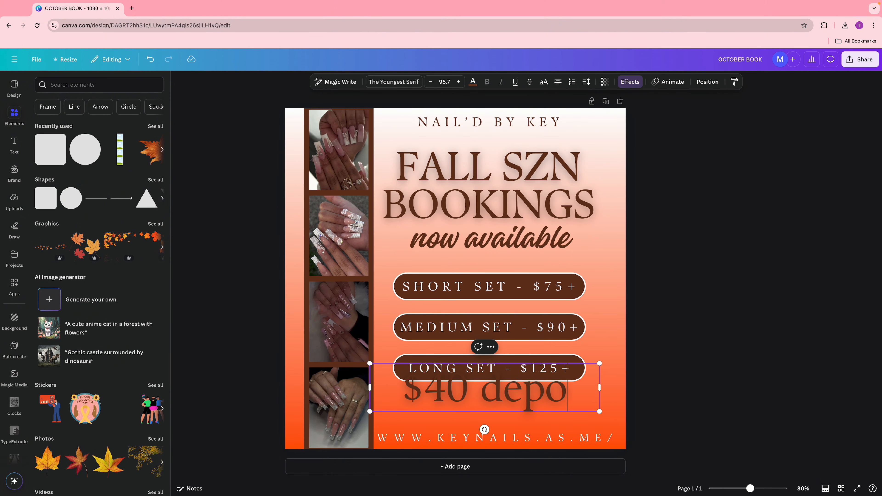
pyautogui.write('sit required')
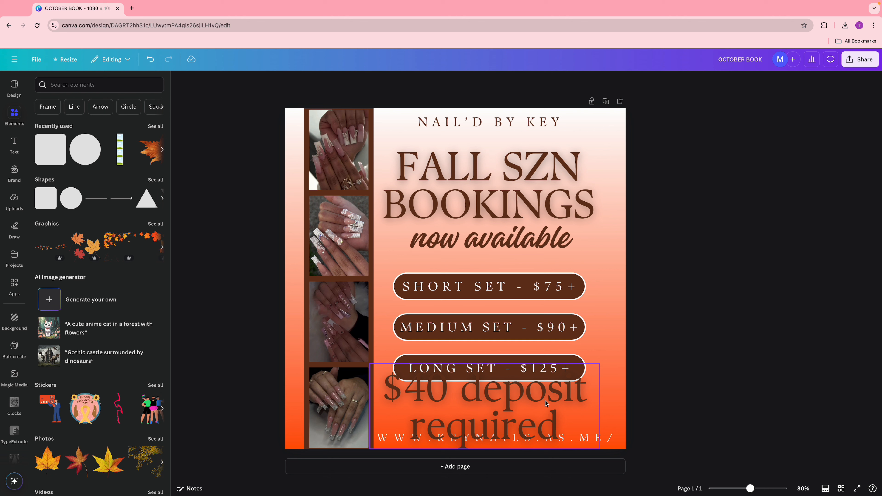
pyautogui.press('Escape')
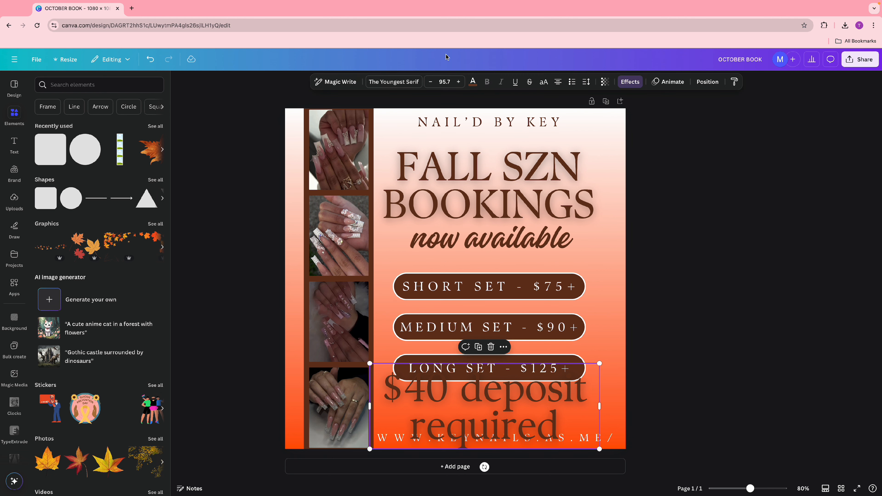
# Step: Recolour the deposit text white, scale it to a font size of about 52 and place it under the price bars
pyautogui.click(473, 82)
pyautogui.click(88, 153)
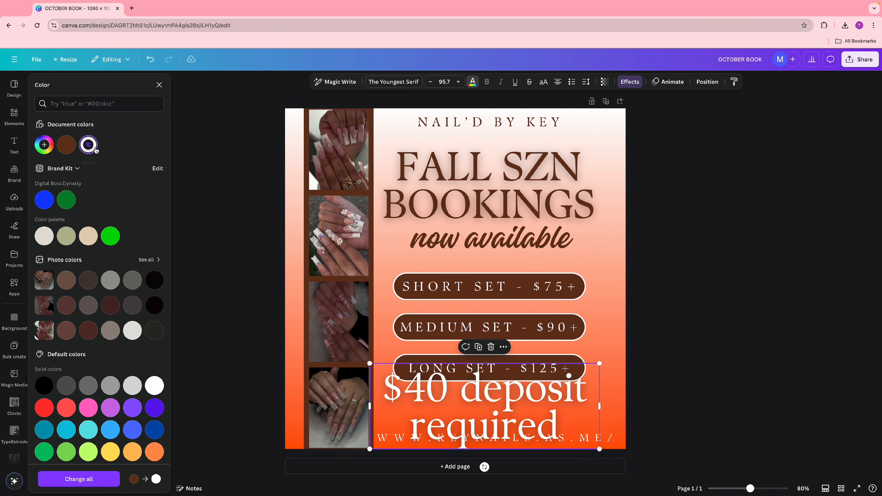
pyautogui.moveTo(599, 449); pyautogui.dragTo(576, 387)
pyautogui.moveTo(502, 380); pyautogui.dragTo(530, 406)
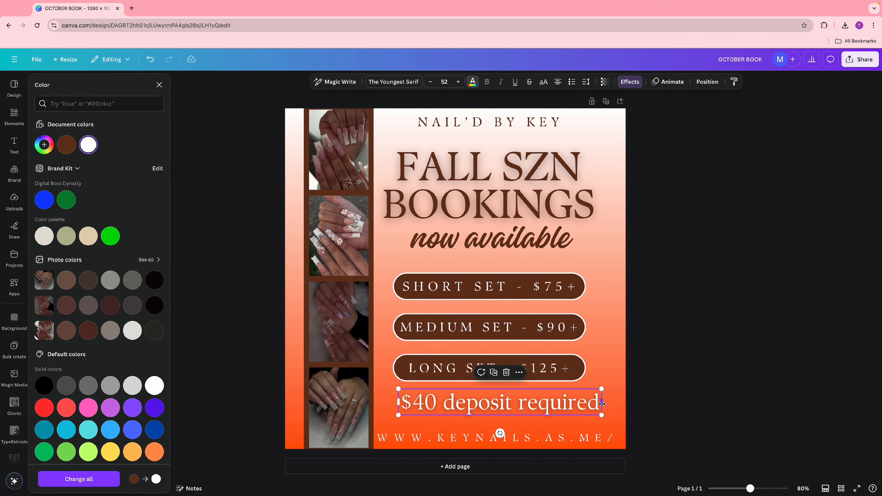
# Step: Set the deposit text in capitals and fit it on one line at a font size of about 27.5
pyautogui.moveTo(602, 404); pyautogui.dragTo(521, 404)
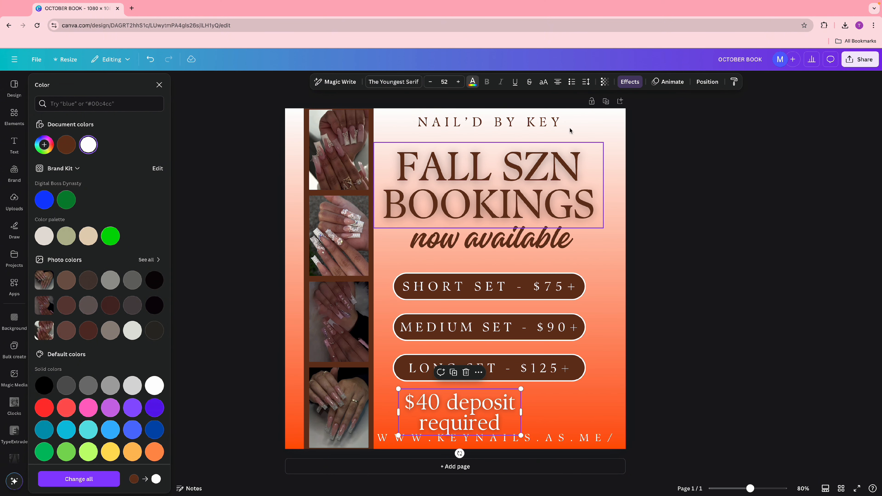
pyautogui.click(544, 82)
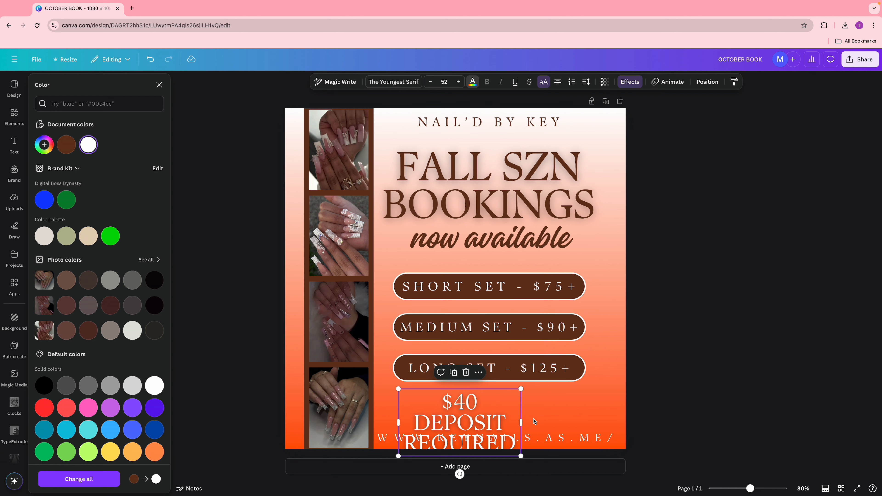
pyautogui.moveTo(522, 426)
pyautogui.mouseDown()
pyautogui.moveTo(556, 424)
pyautogui.moveTo(512, 423)
pyautogui.mouseUp()
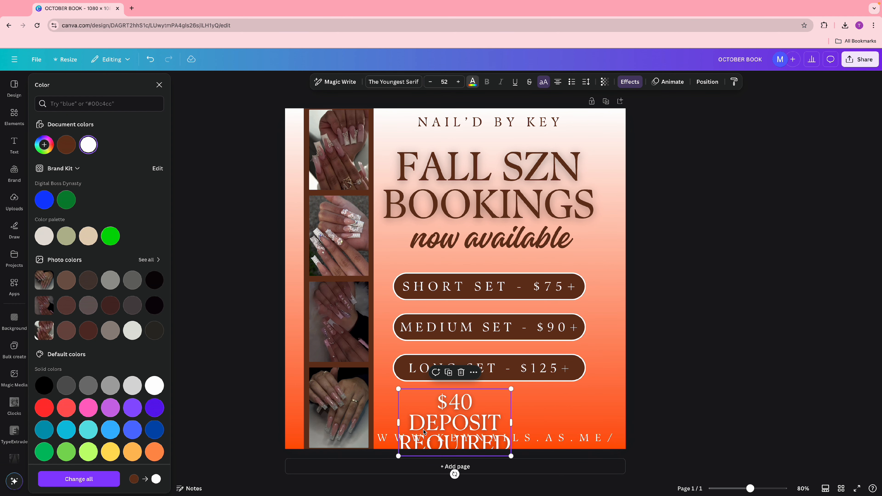
pyautogui.click(490, 400)
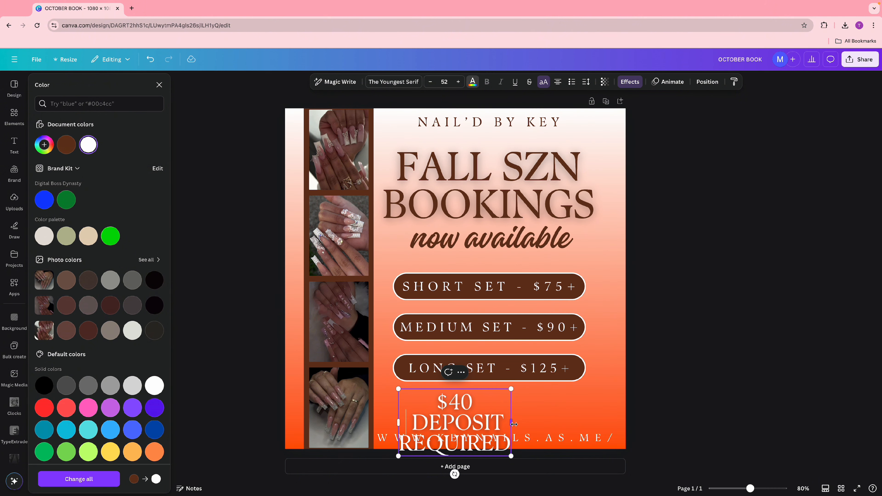
pyautogui.moveTo(514, 424); pyautogui.dragTo(621, 416)
pyautogui.hotkey('ctrl', 'z')
pyautogui.moveTo(511, 459); pyautogui.dragTo(604, 407)
pyautogui.click(477, 407)
pyautogui.press('BackSpace')
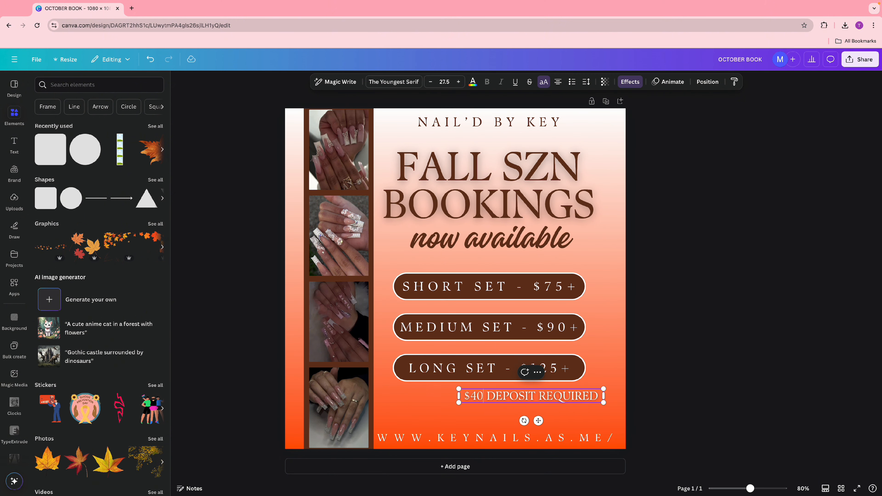
# Step: Enlarge the deposit text to a font size of about 33 and centre it between the "LONG SET" bar and the web address
pyautogui.moveTo(538, 420); pyautogui.dragTo(500, 431)
pyautogui.click(584, 397)
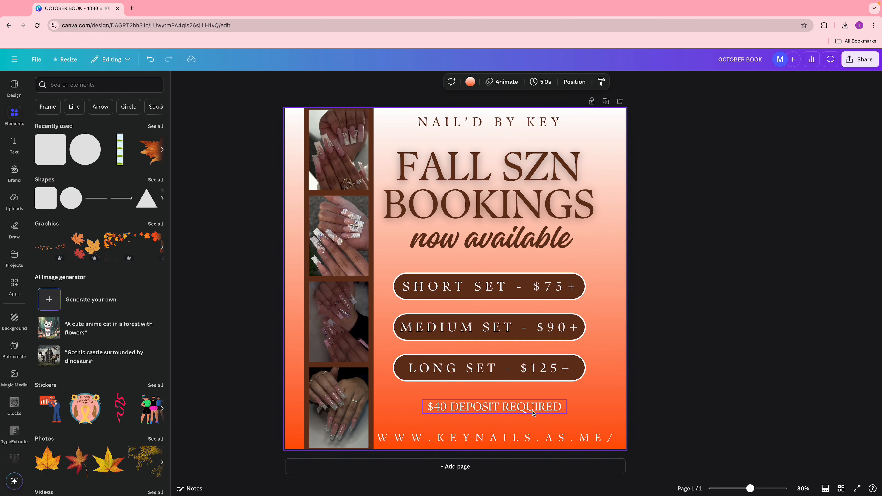
pyautogui.click(424, 406)
pyautogui.moveTo(418, 401); pyautogui.dragTo(390, 398)
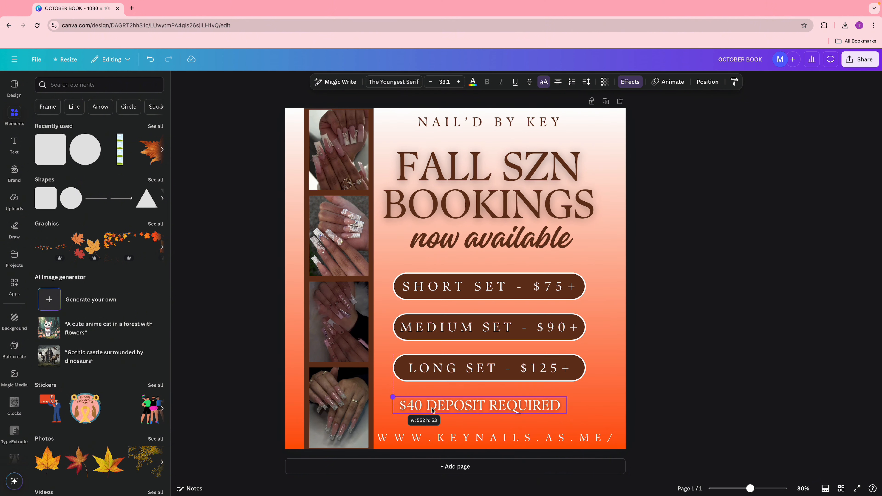
pyautogui.moveTo(490, 432); pyautogui.dragTo(498, 434)
# Step: Recolour the web address at the foot of the flyer with the document's dark brown
pyautogui.click(513, 437)
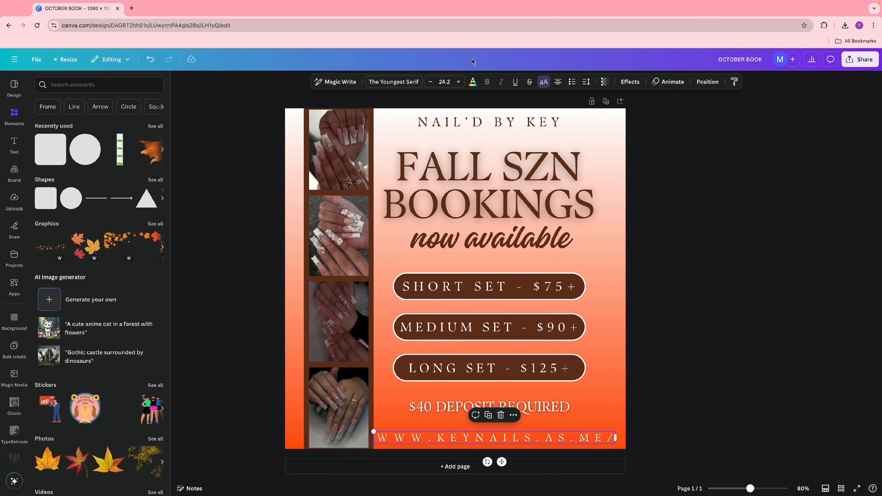
pyautogui.click(473, 82)
pyautogui.click(76, 147)
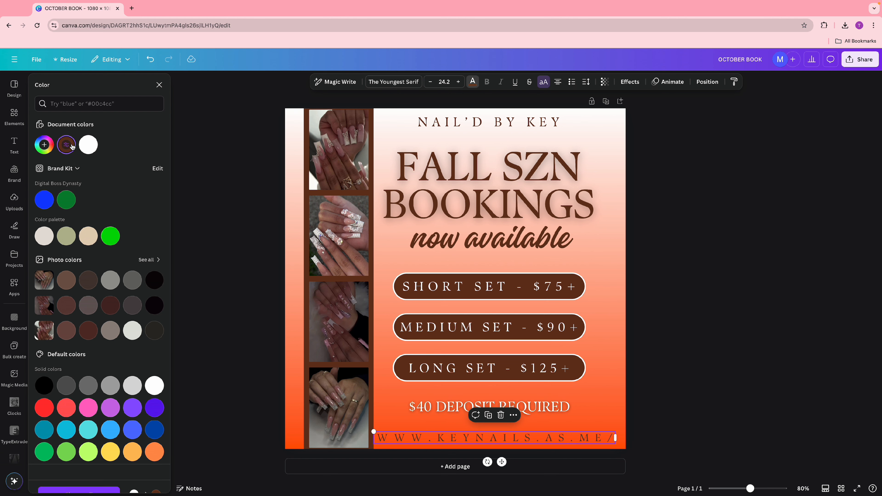
pyautogui.click(727, 431)
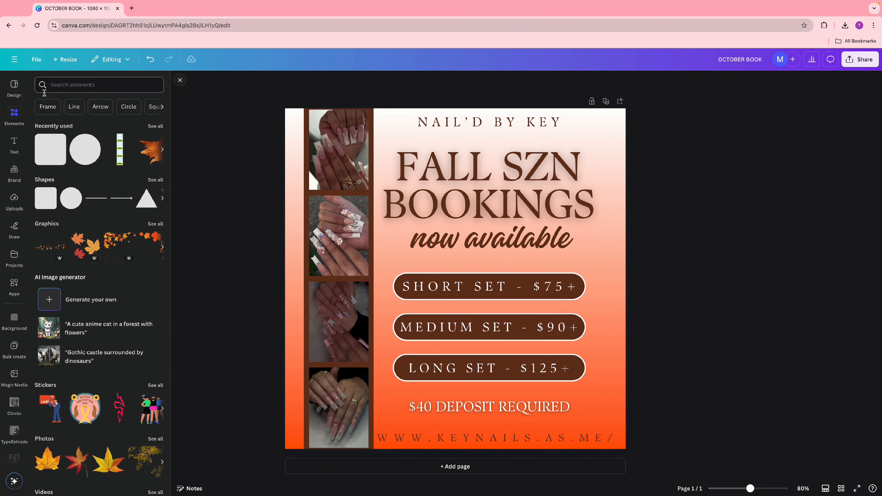
# Step: Add the red-orange maple leaf photo from a "fall leaf" element search, rotated to about -141° and shrunk over the flyer's upper-right corner
pyautogui.click(87, 85)
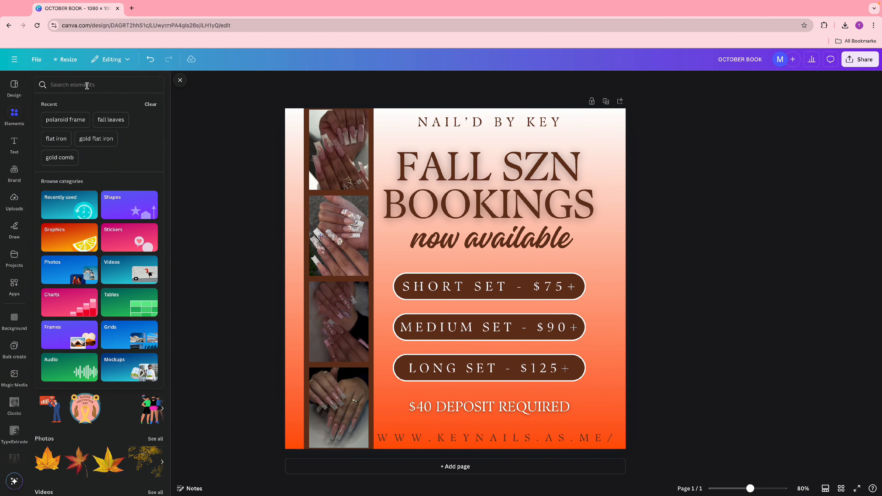
pyautogui.write('fall l')
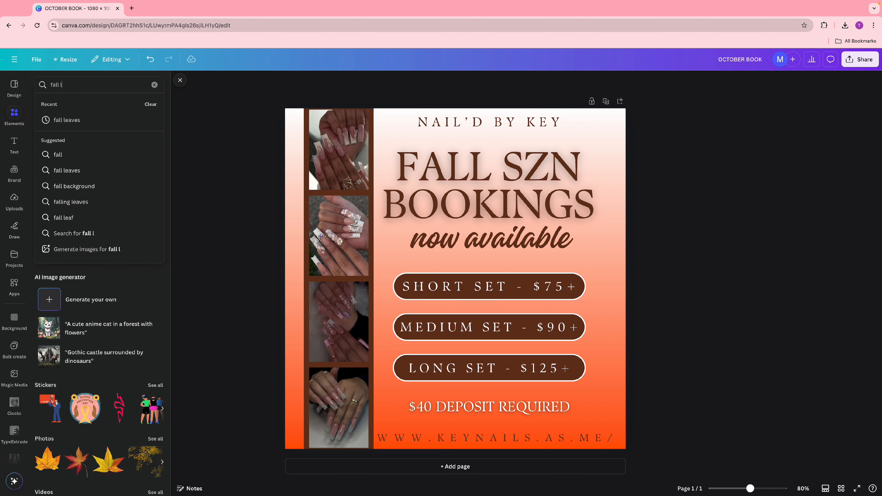
pyautogui.write('eave')
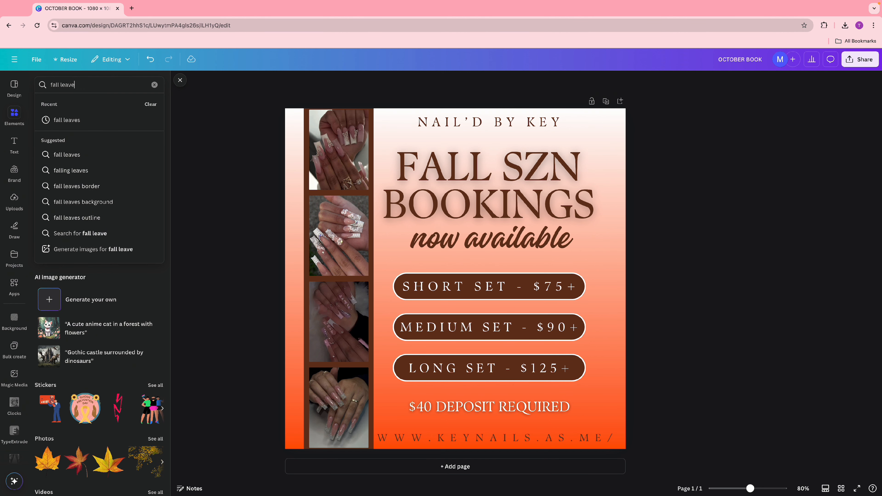
pyautogui.press('BackSpace')
pyautogui.press('BackSpace')
pyautogui.write('f')
pyautogui.press('Return')
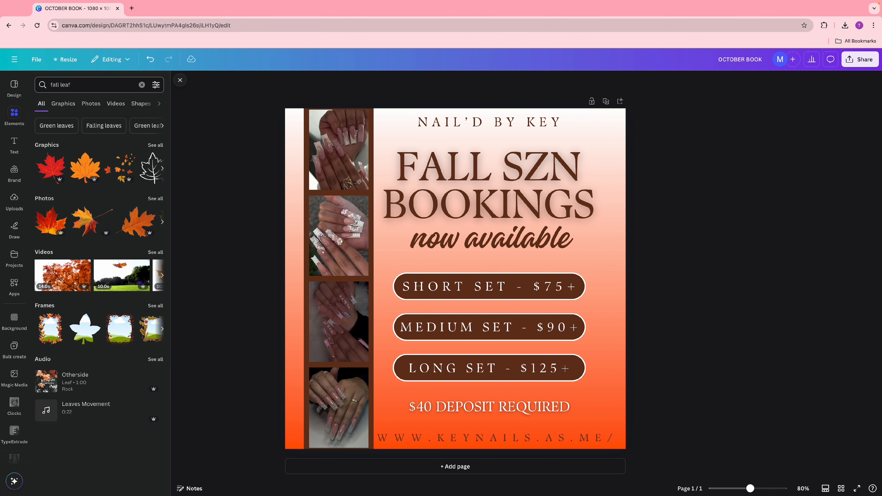
pyautogui.click(62, 217)
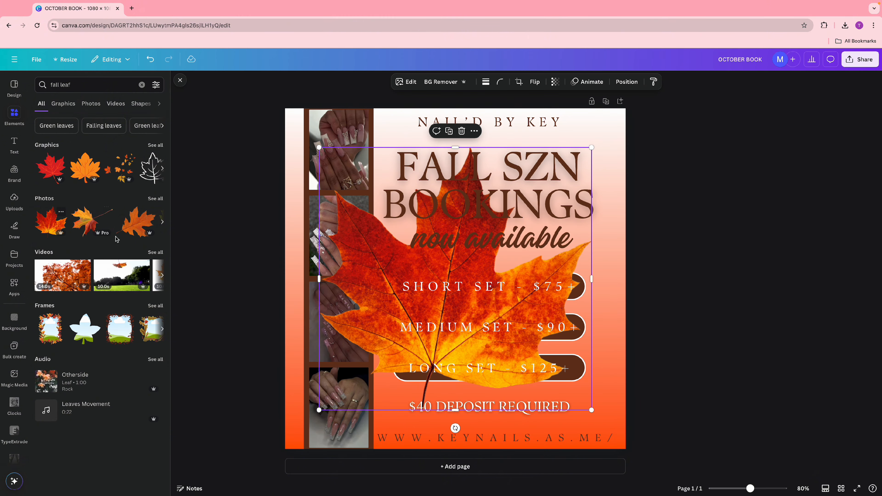
pyautogui.moveTo(455, 427); pyautogui.dragTo(561, 157)
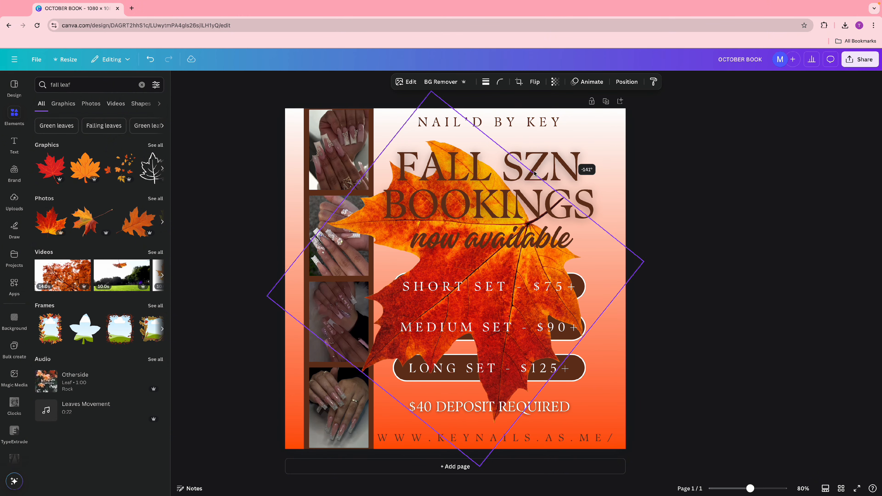
pyautogui.moveTo(268, 295); pyautogui.dragTo(526, 243)
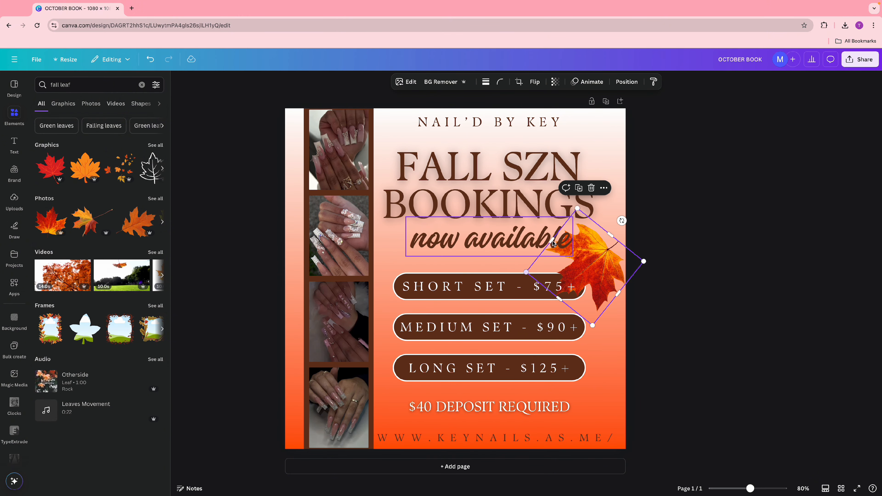
pyautogui.moveTo(598, 258); pyautogui.dragTo(620, 141)
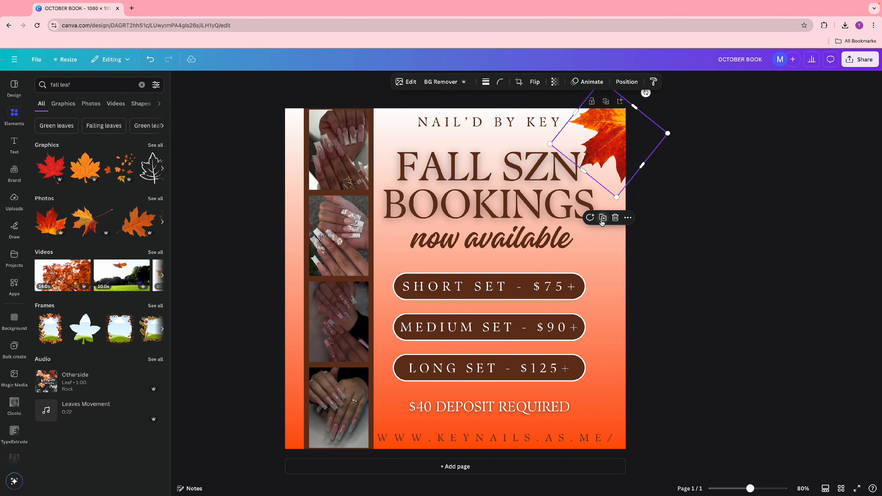
# Step: Duplicate the maple leaf, rotate the copy and place it overhanging the flyer's left edge beside the photo strip
pyautogui.moveTo(648, 103); pyautogui.dragTo(504, 265)
pyautogui.moveTo(556, 133); pyautogui.dragTo(263, 220)
pyautogui.click(682, 250)
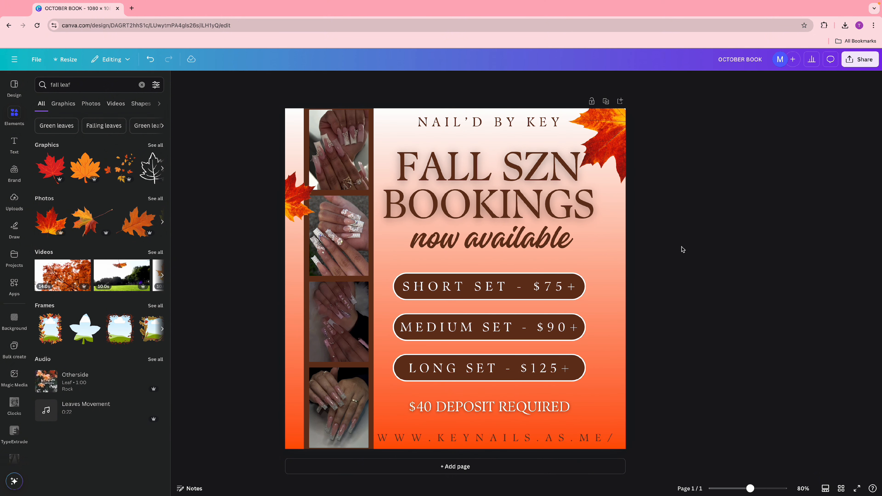
# Step: Shrink the maple leaf in the flyer's upper-right corner and rotate it slightly
pyautogui.click(616, 171)
pyautogui.moveTo(618, 188); pyautogui.dragTo(609, 176)
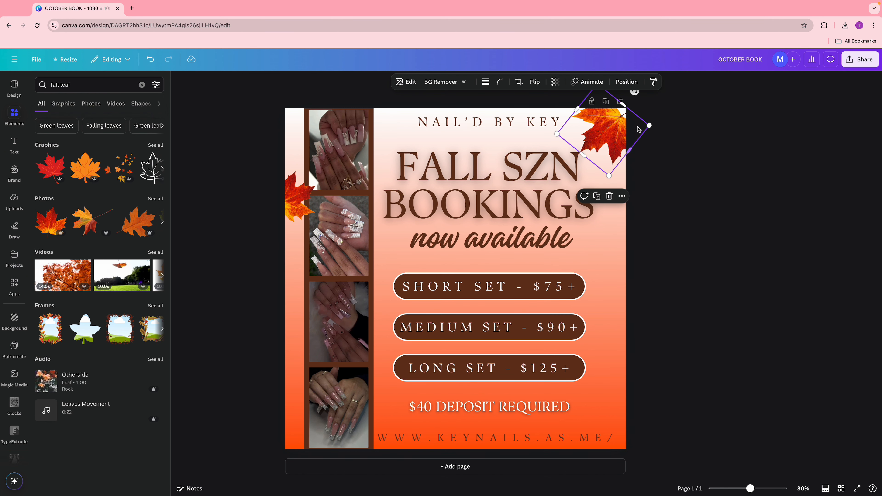
pyautogui.moveTo(633, 93); pyautogui.dragTo(653, 101)
pyautogui.click(677, 162)
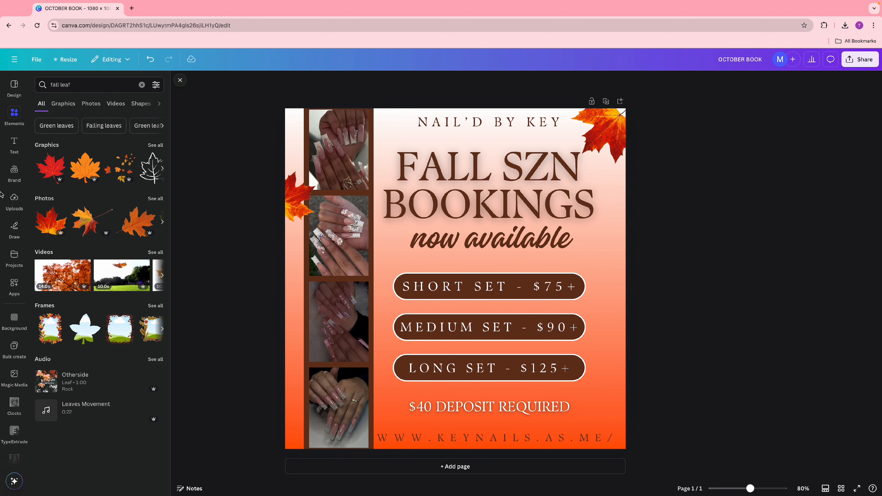
# Step: Add the scattered fall leaves graphic over the flyer's upper-left area, about 610 px wide and partly above the page
pyautogui.click(128, 168)
pyautogui.moveTo(438, 275); pyautogui.dragTo(343, 105)
pyautogui.moveTo(412, 163); pyautogui.dragTo(425, 151)
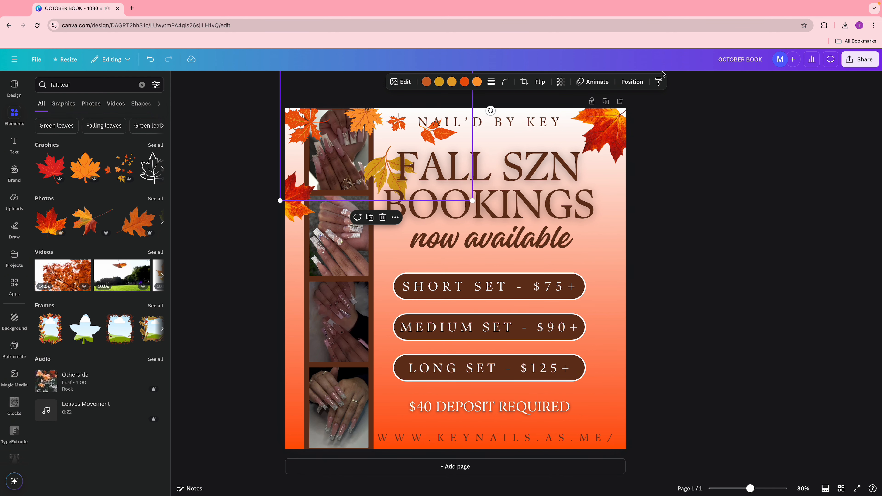
# Step: Send the scattered leaves graphic to the back and set its transparency to 31
pyautogui.click(632, 82)
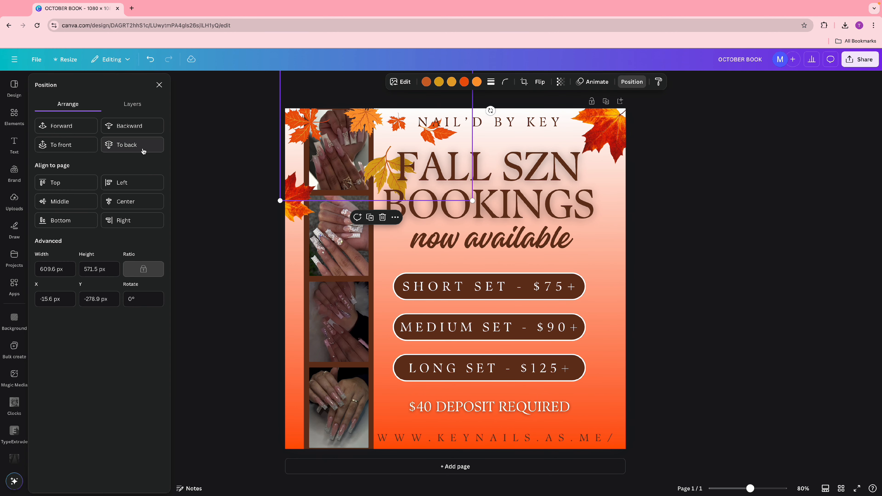
pyautogui.click(143, 150)
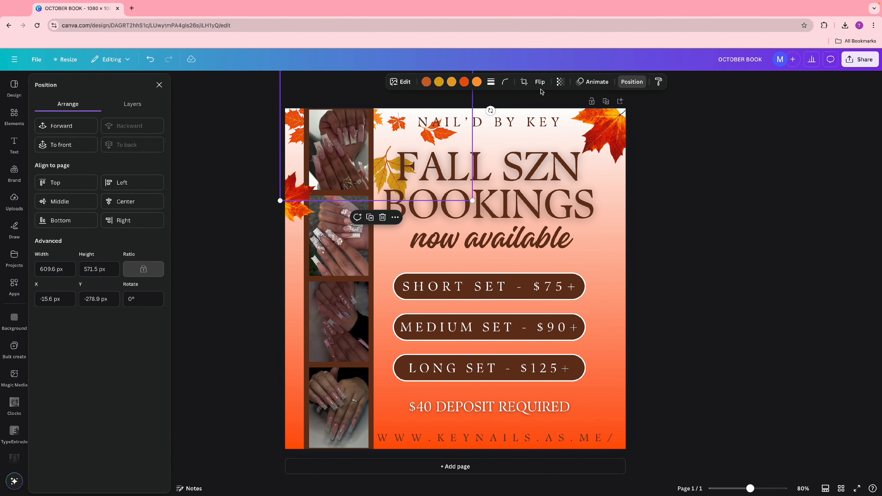
pyautogui.click(558, 82)
pyautogui.moveTo(580, 115); pyautogui.dragTo(550, 115)
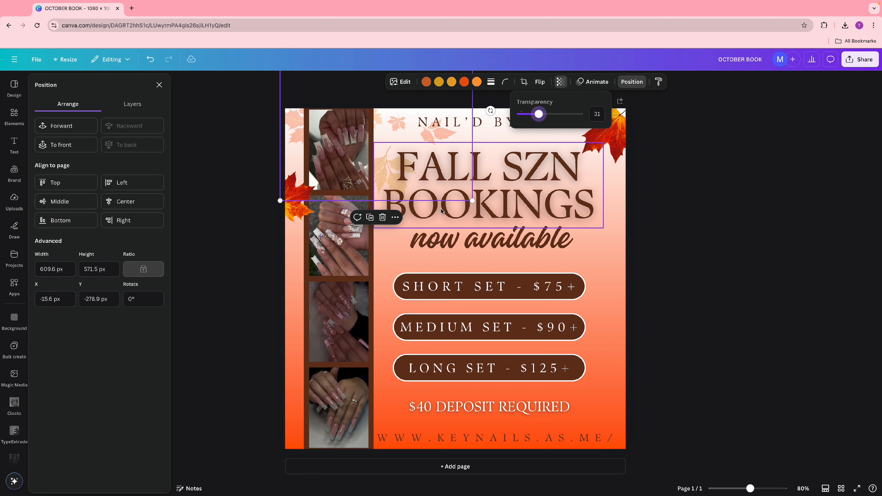
# Step: Duplicate the scattered leaves graphic, rotate the copy to about -122.7° and place it overhanging the flyer's right edge beside "now available"
pyautogui.moveTo(383, 157); pyautogui.dragTo(644, 267)
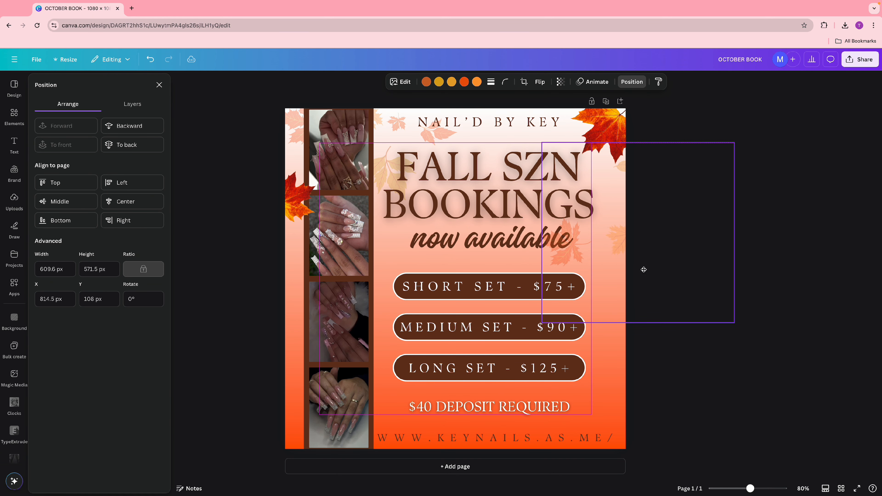
pyautogui.moveTo(636, 339); pyautogui.dragTo(703, 192)
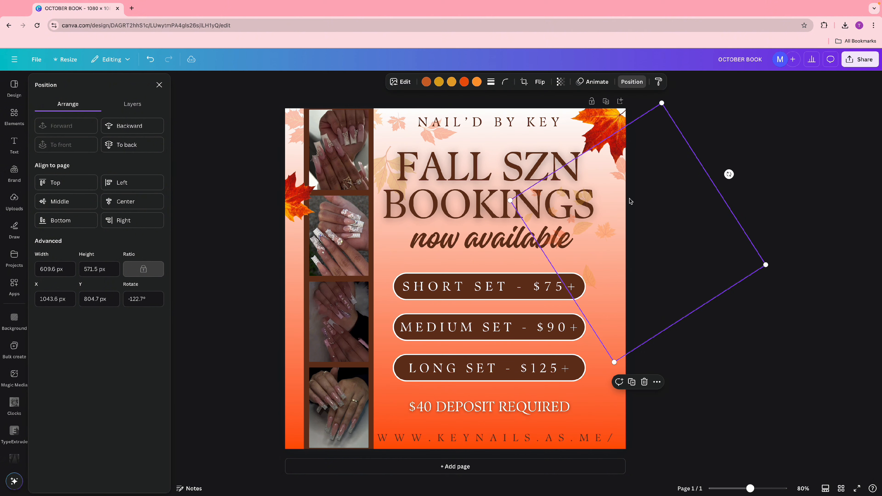
pyautogui.moveTo(629, 223); pyautogui.dragTo(658, 258)
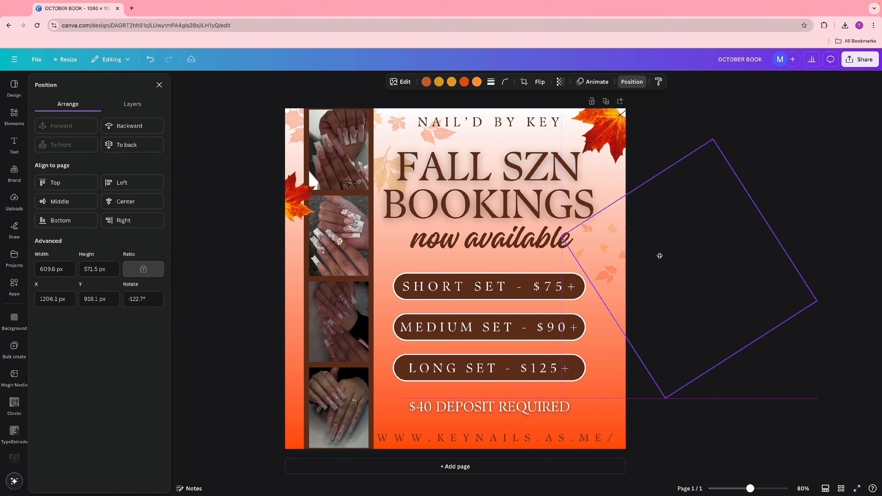
pyautogui.click(740, 129)
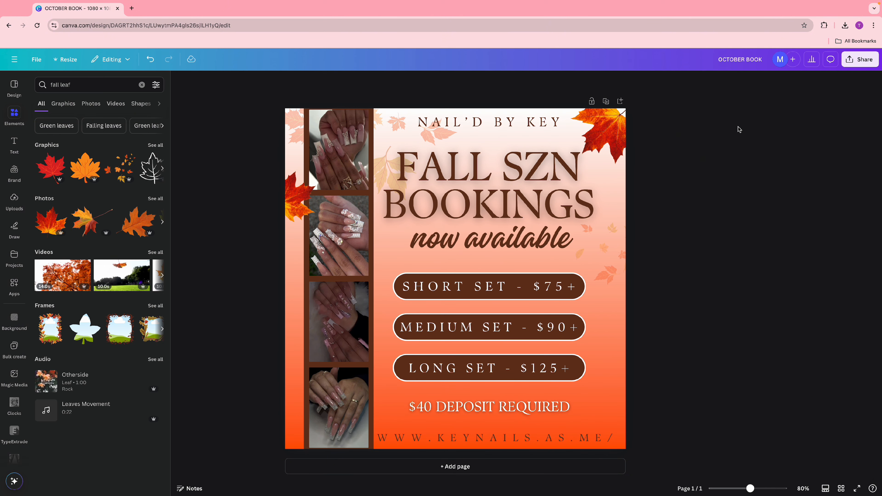
# Step: Try a red maple leaf graphic recoloured brown with orange veins, shrunk and rotated over the flyer's right edge beside "BOOKINGS"
pyautogui.click(44, 160)
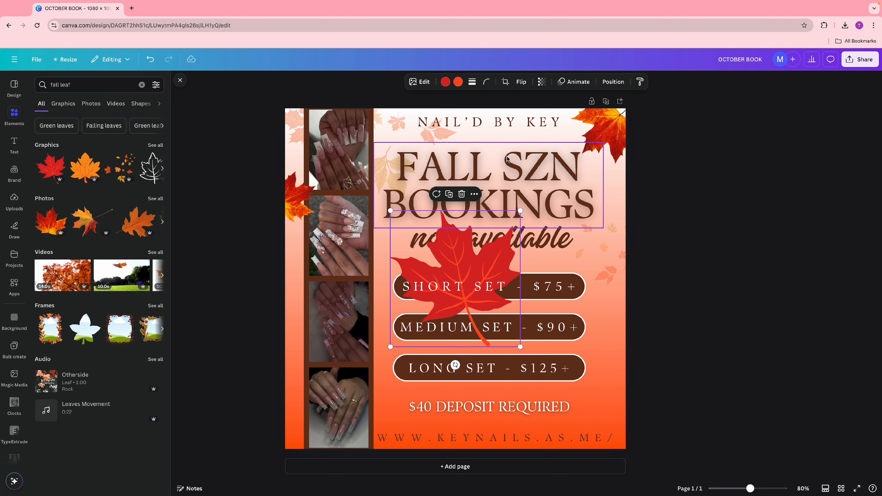
pyautogui.click(445, 82)
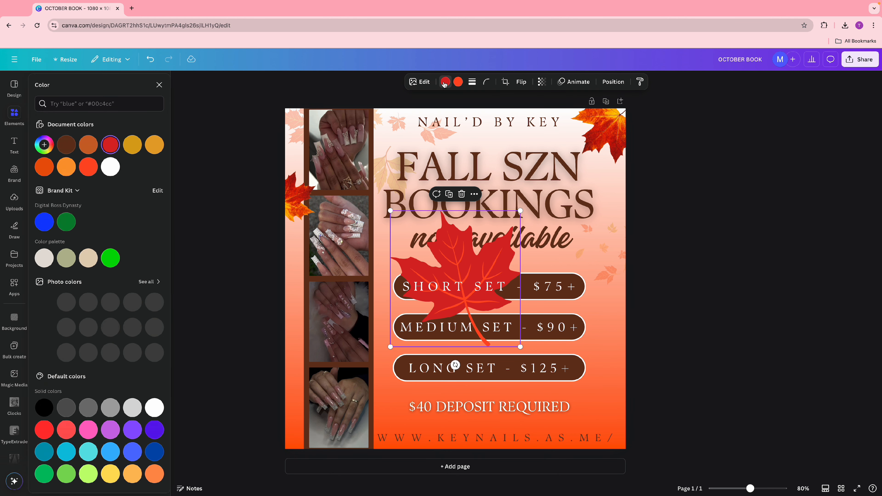
pyautogui.click(66, 145)
pyautogui.click(455, 84)
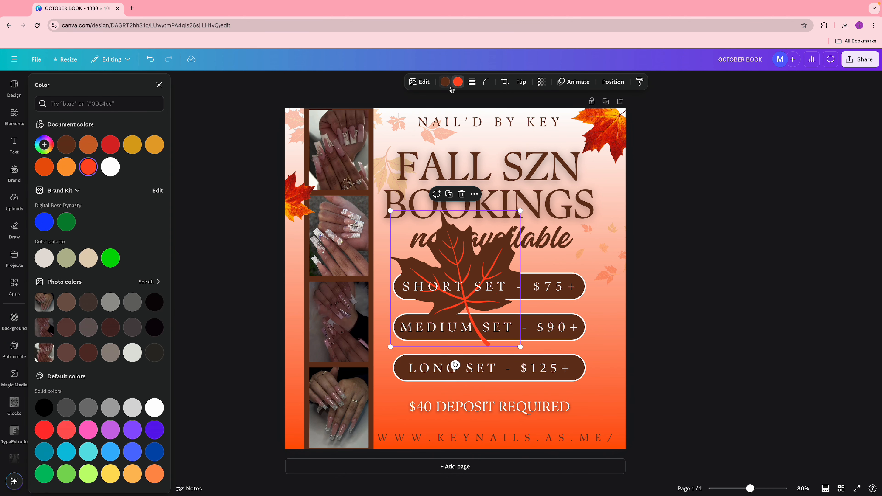
pyautogui.click(110, 168)
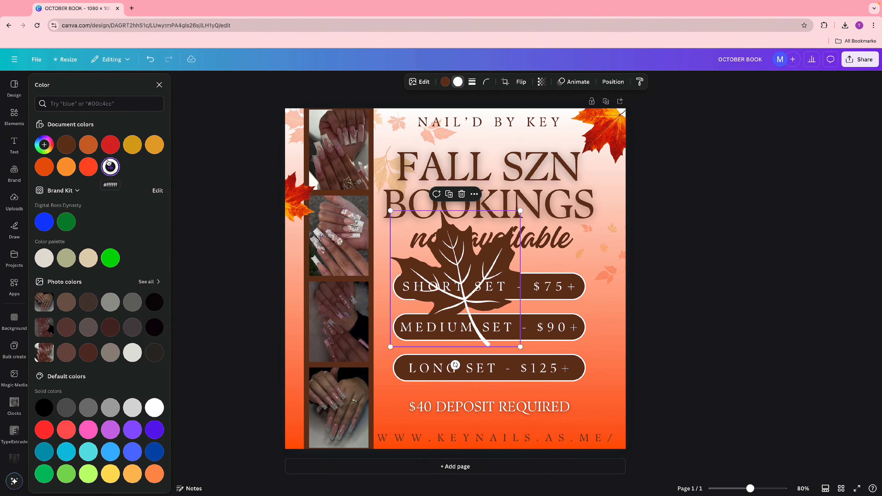
pyautogui.click(155, 145)
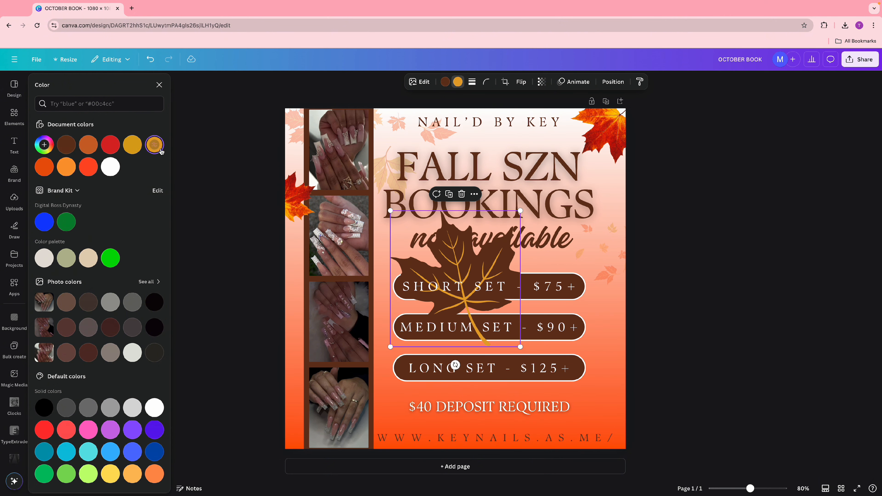
pyautogui.click(93, 148)
pyautogui.moveTo(520, 347); pyautogui.dragTo(477, 209)
pyautogui.moveTo(427, 237); pyautogui.dragTo(629, 211)
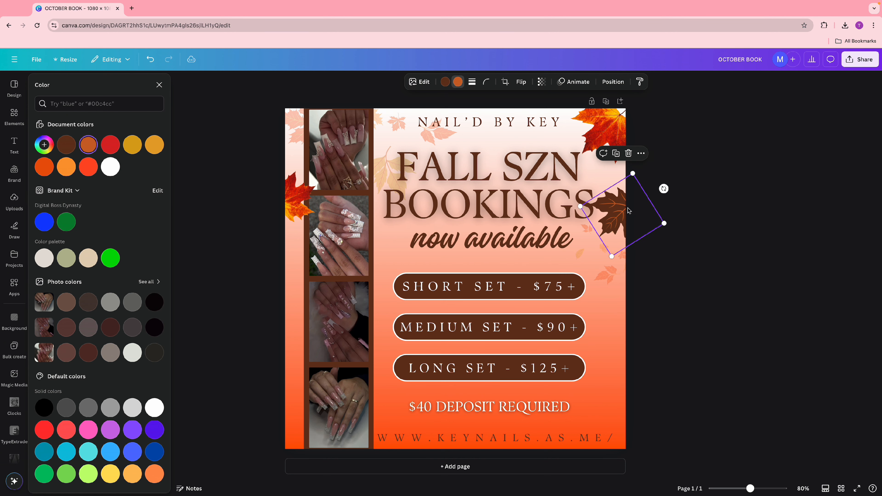
# Step: Duplicate the upper-left scattered leaves graphic, place the copy over the flyer's lower-right area and send it to the back
pyautogui.click(408, 138)
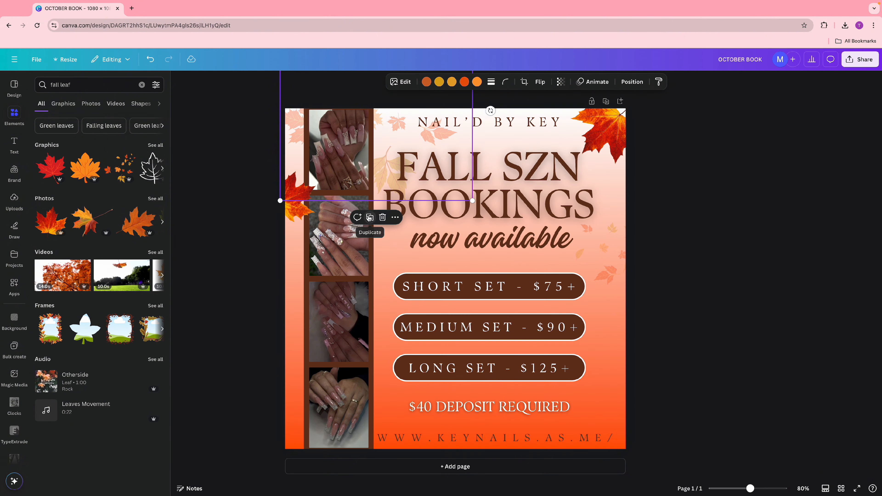
pyautogui.moveTo(401, 133); pyautogui.dragTo(595, 392)
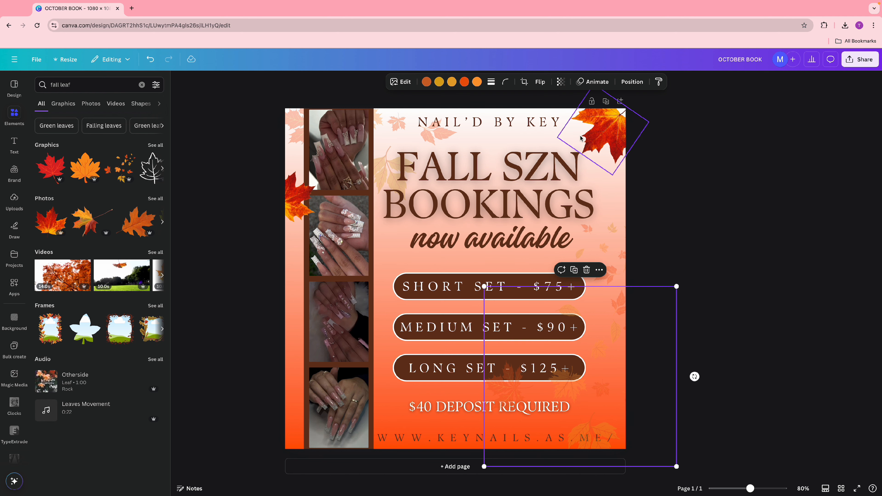
pyautogui.click(632, 82)
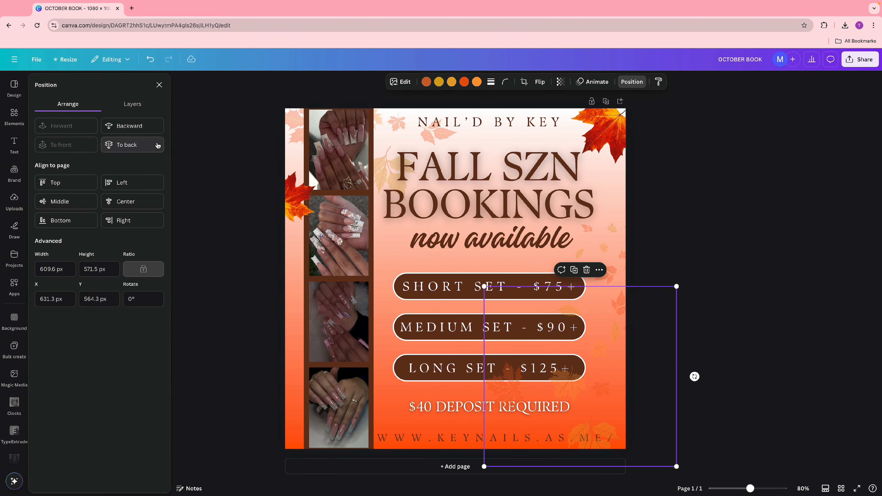
pyautogui.click(126, 145)
pyautogui.click(560, 82)
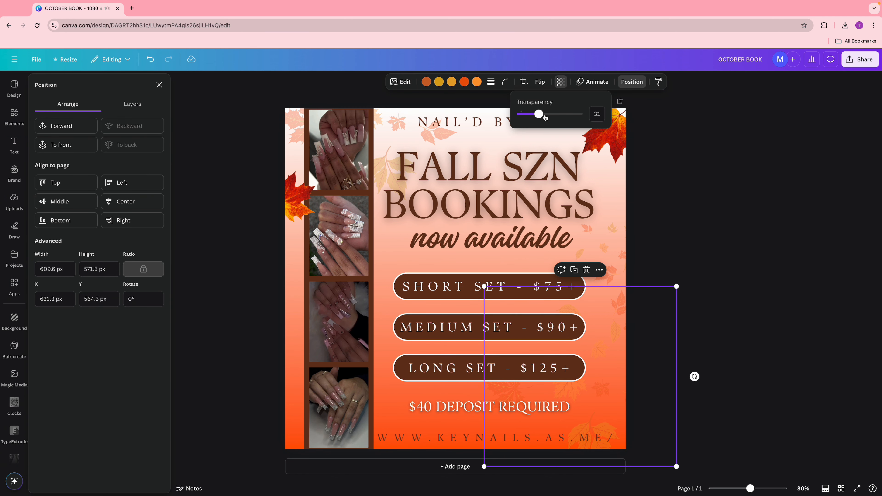
# Step: Adjust the lower-right leaves graphic's transparency, shrink it to about 527 px wide and reposition it overhanging the flyer's right edge
pyautogui.moveTo(539, 116)
pyautogui.mouseDown()
pyautogui.moveTo(567, 117)
pyautogui.moveTo(553, 120)
pyautogui.mouseUp()
pyautogui.moveTo(624, 334); pyautogui.dragTo(638, 338)
pyautogui.moveTo(497, 286); pyautogui.dragTo(523, 309)
pyautogui.moveTo(614, 376); pyautogui.dragTo(602, 352)
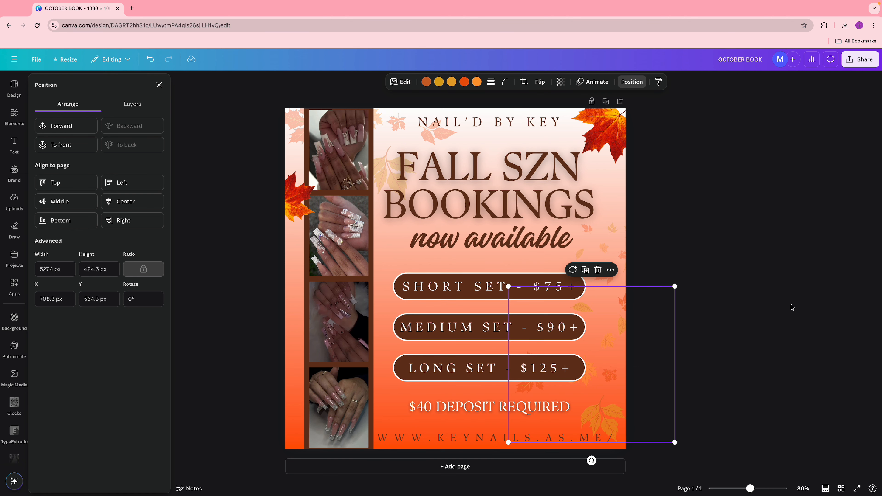
pyautogui.click(782, 305)
# Step: Duplicate the lower-right leaves graphic, place the copy over the flyer's lower-left edge, rotated to about -57.6°, and send it to the back
pyautogui.click(615, 339)
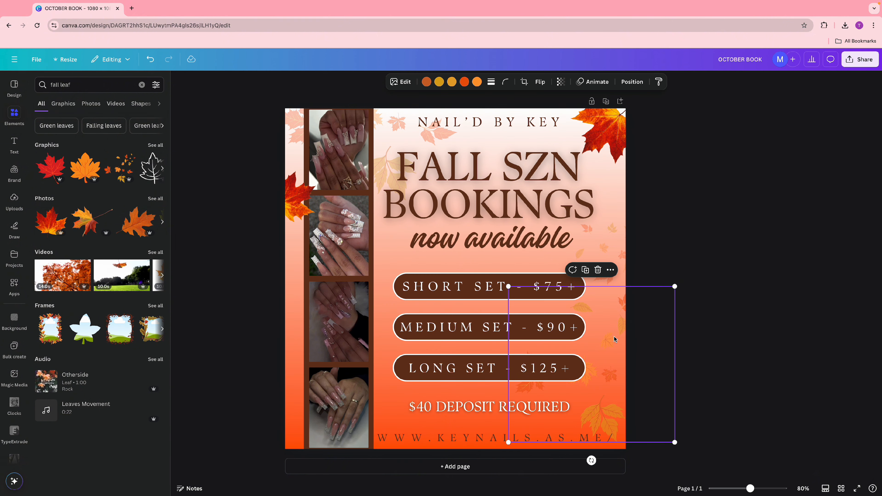
pyautogui.moveTo(614, 339); pyautogui.dragTo(286, 293)
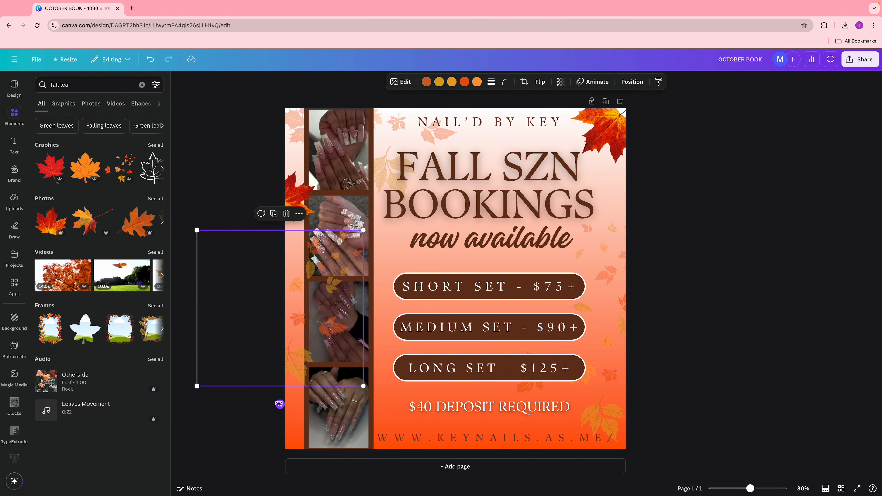
pyautogui.moveTo(279, 404); pyautogui.dragTo(407, 389)
pyautogui.moveTo(306, 299); pyautogui.dragTo(322, 313)
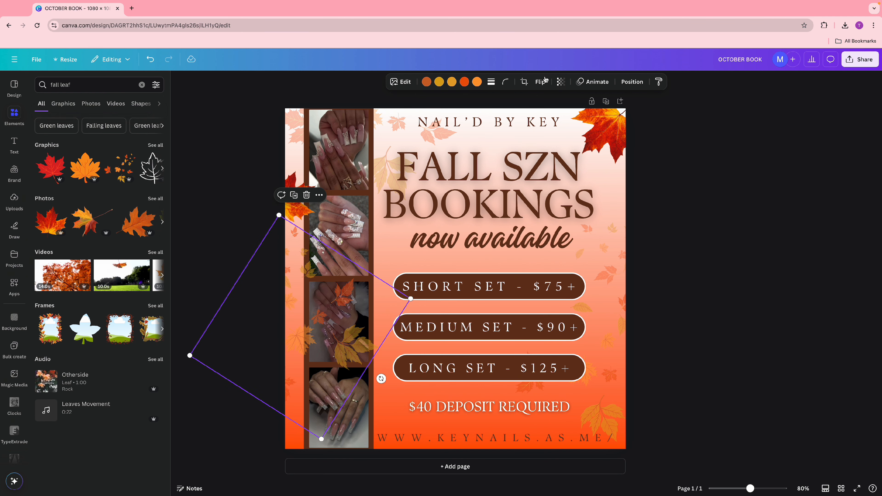
pyautogui.click(632, 86)
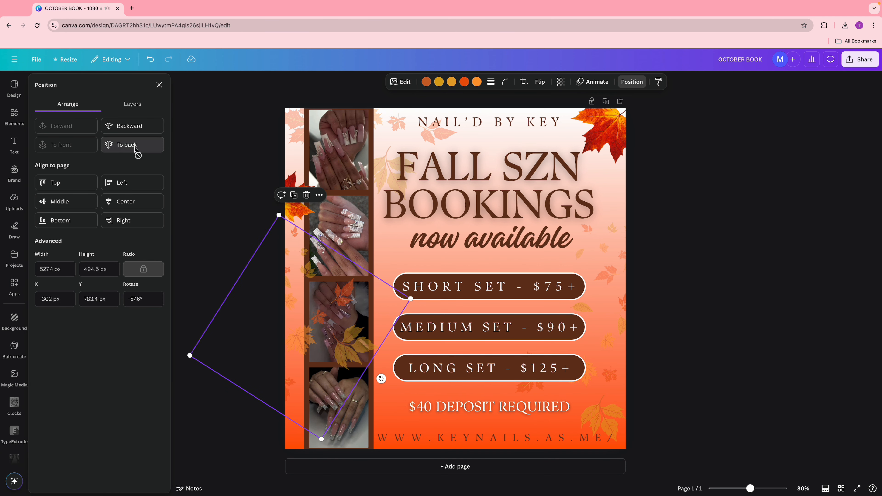
pyautogui.moveTo(297, 381); pyautogui.dragTo(308, 389)
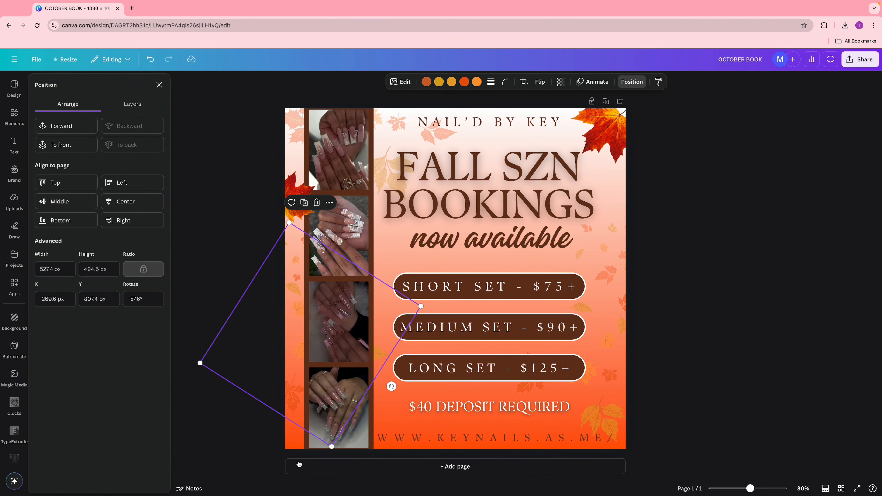
# Step: Rotate the lower-left leaves graphic to about -72.2° and enlarge it to about 591 px wide, positioned behind the photo strip
pyautogui.moveTo(392, 387); pyautogui.dragTo(402, 364)
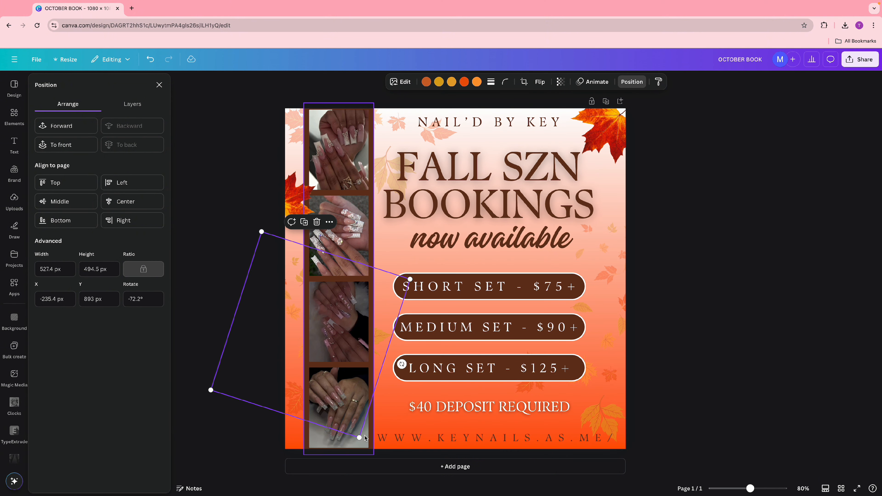
pyautogui.moveTo(360, 438); pyautogui.dragTo(365, 463)
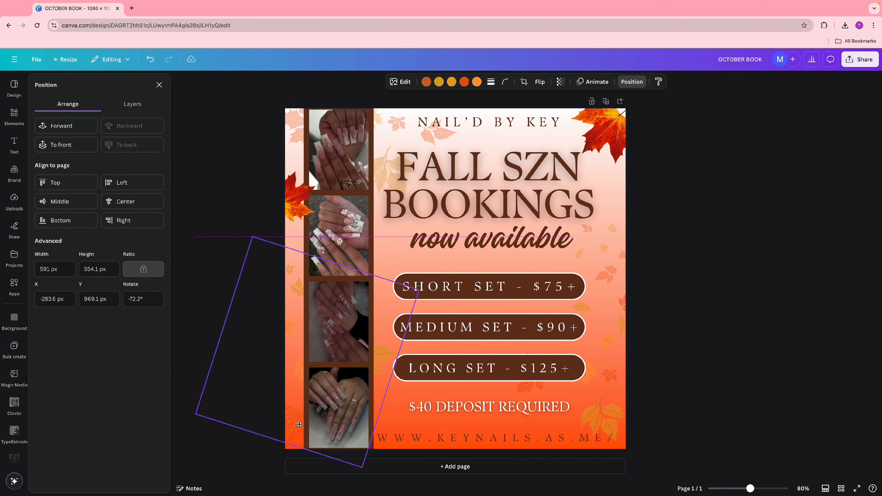
pyautogui.click(729, 378)
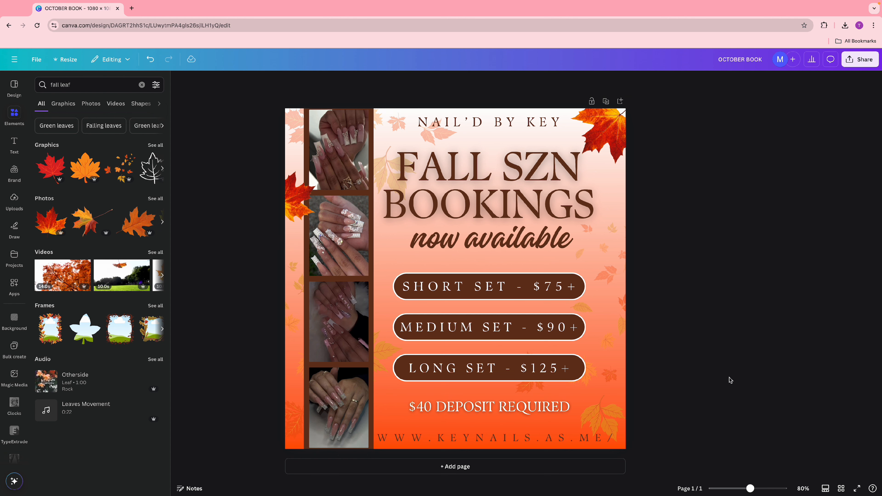
# Step: Search the elements for "texture" and show all matching graphics
pyautogui.click(76, 85)
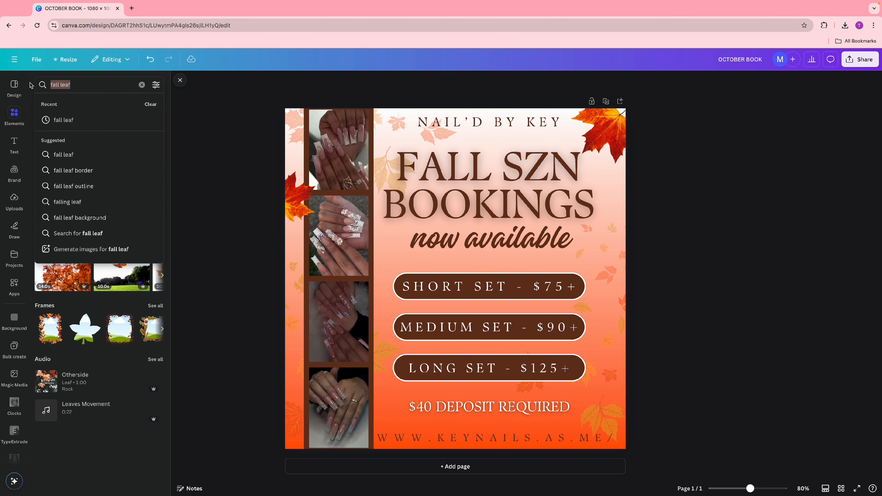
pyautogui.write('textu')
pyautogui.click(63, 233)
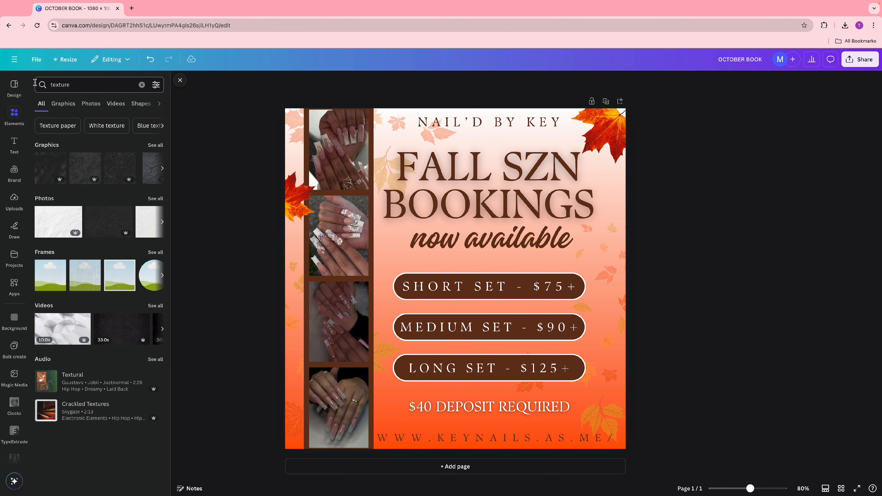
pyautogui.click(155, 145)
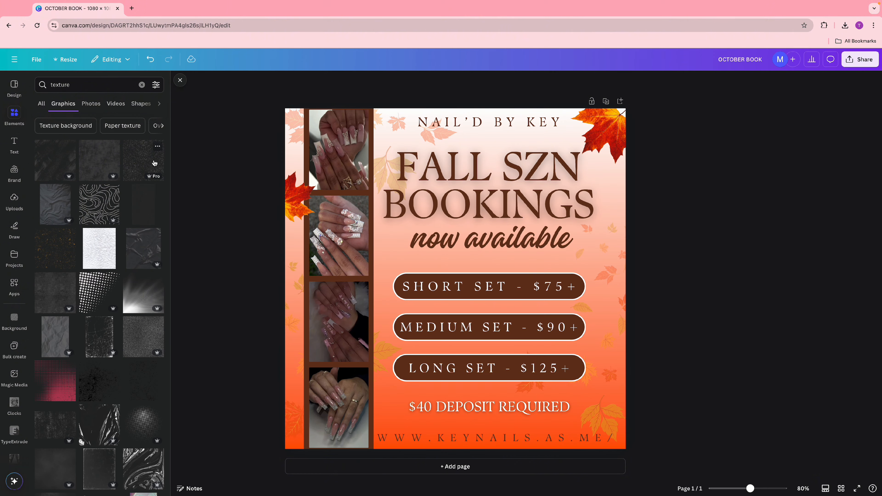
# Step: Add a grainy grunge texture graphic and stretch it over the whole flyer, about 1116 by 1222 px
pyautogui.scroll(-1, 100, 205)
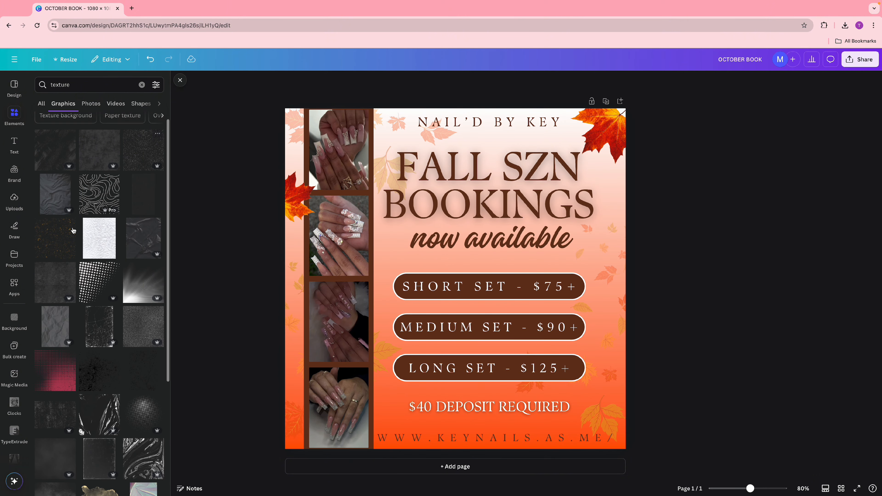
pyautogui.click(52, 290)
pyautogui.moveTo(377, 242); pyautogui.dragTo(434, 216)
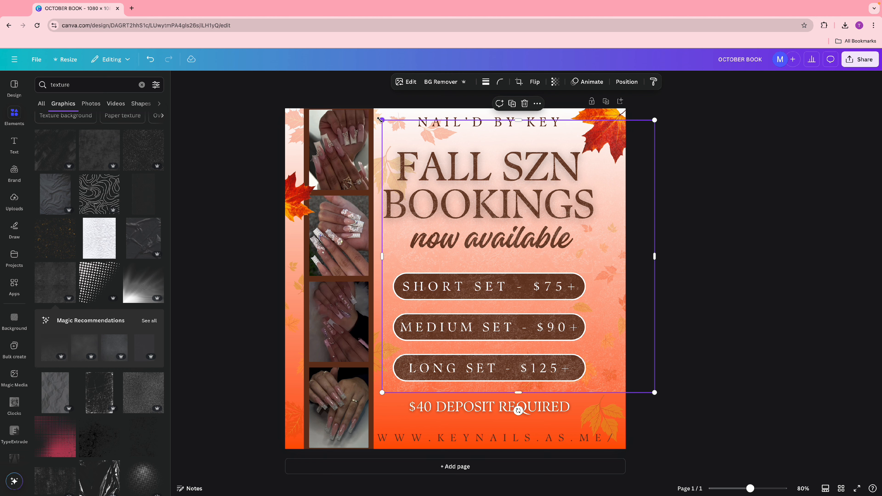
pyautogui.moveTo(384, 120); pyautogui.dragTo(332, 71)
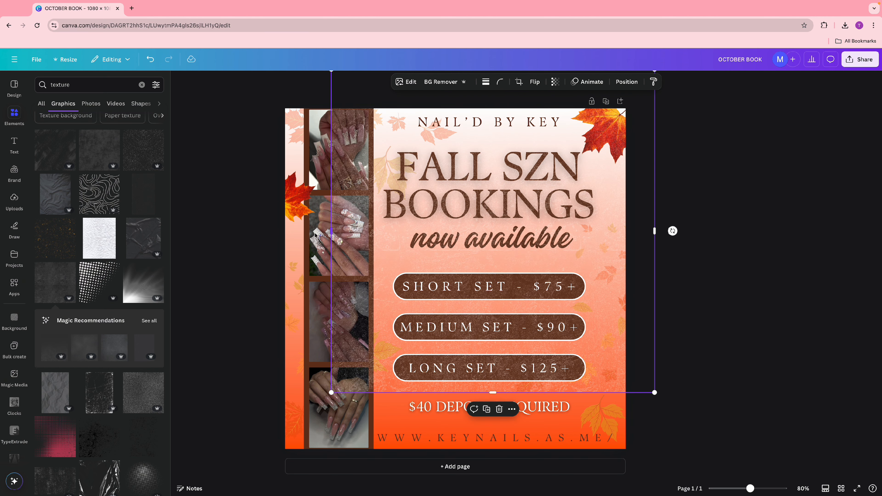
pyautogui.moveTo(331, 231); pyautogui.dragTo(274, 231)
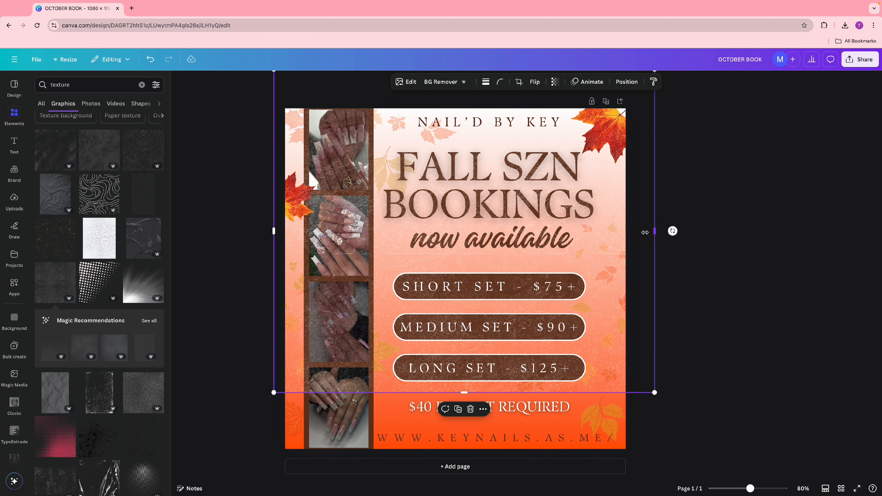
pyautogui.moveTo(645, 232); pyautogui.dragTo(625, 234)
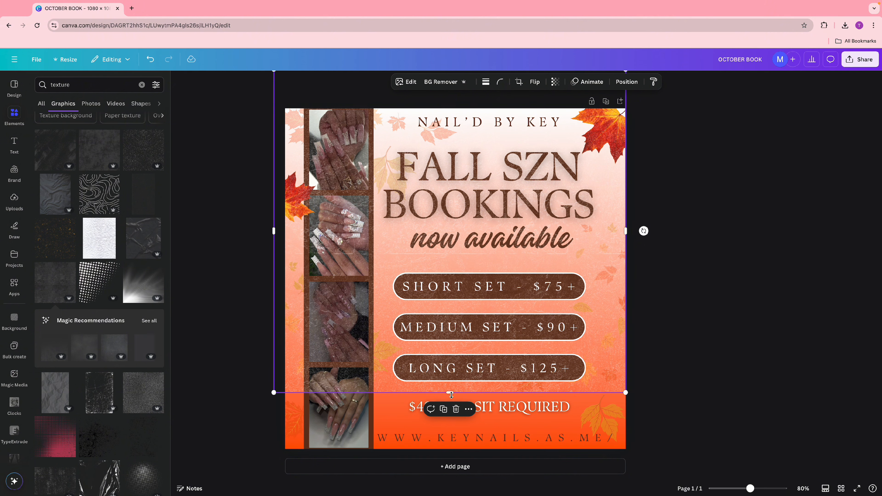
pyautogui.moveTo(449, 392); pyautogui.dragTo(449, 454)
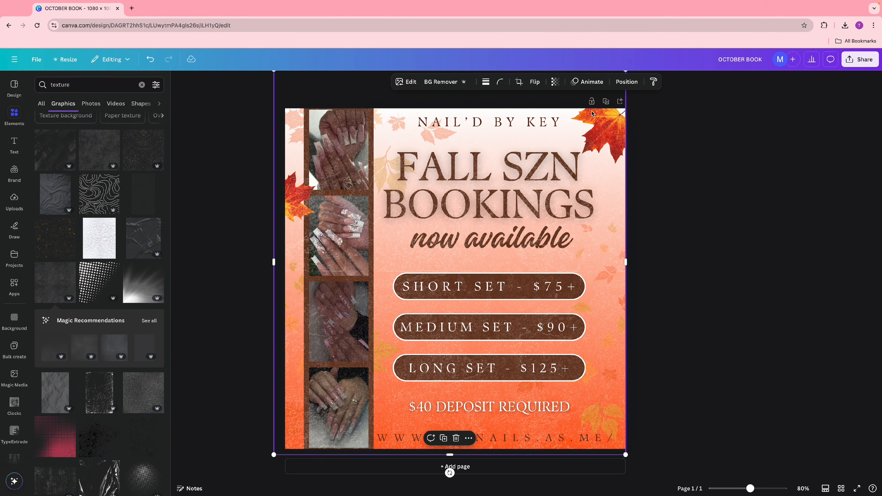
# Step: Send the grainy texture overlay to the back and set its transparency to 28
pyautogui.click(626, 82)
pyautogui.click(124, 145)
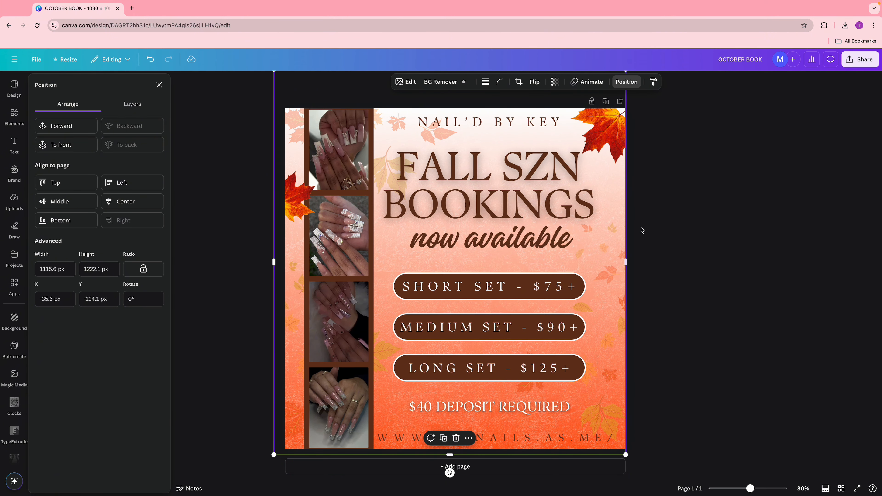
pyautogui.click(555, 81)
pyautogui.moveTo(576, 114); pyautogui.dragTo(532, 130)
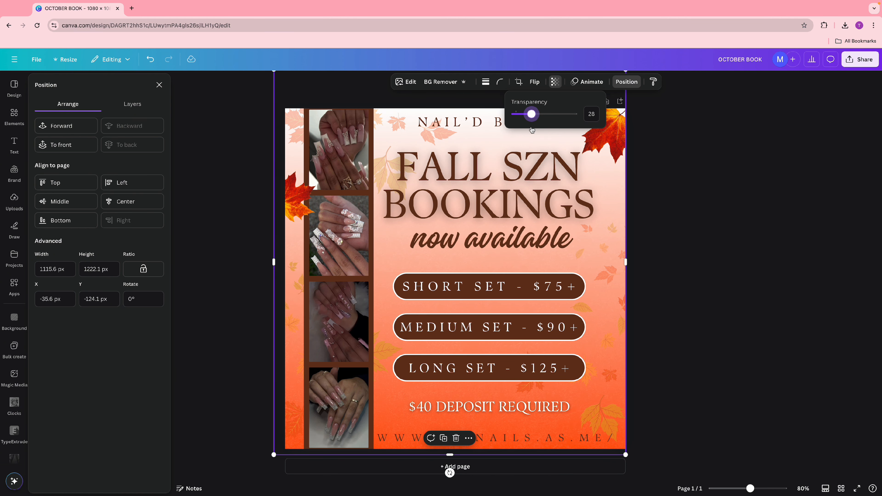
pyautogui.click(723, 140)
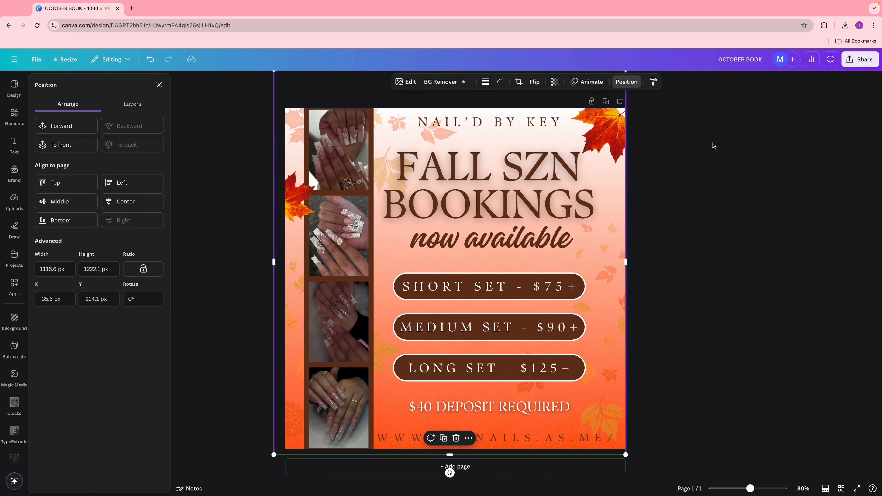
# Step: Add a wrinkled plastic texture graphic from the texture results and enlarge it over the whole flyer, about 1154 by 1154 px
pyautogui.click(713, 145)
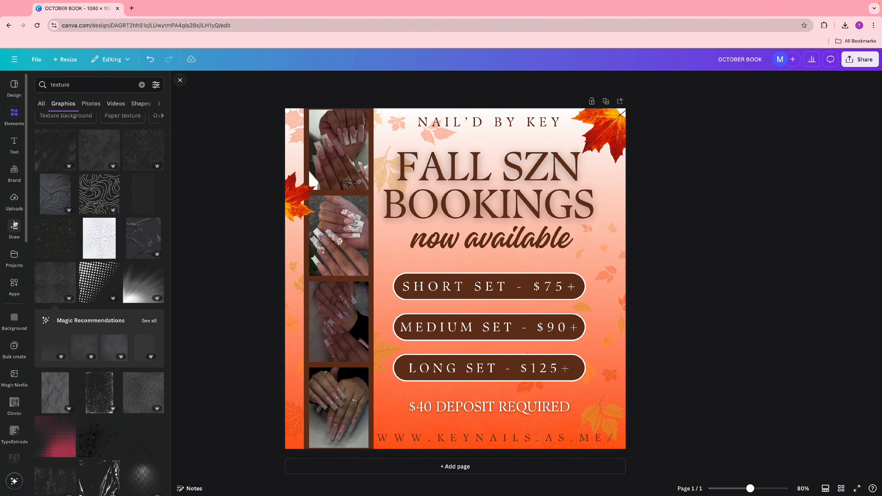
pyautogui.scroll(-6, 157, 204)
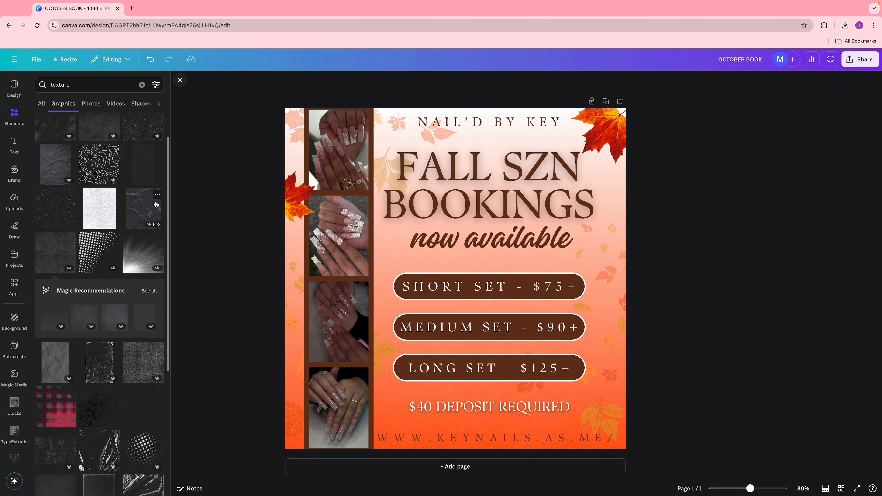
pyautogui.scroll(-6, 156, 204)
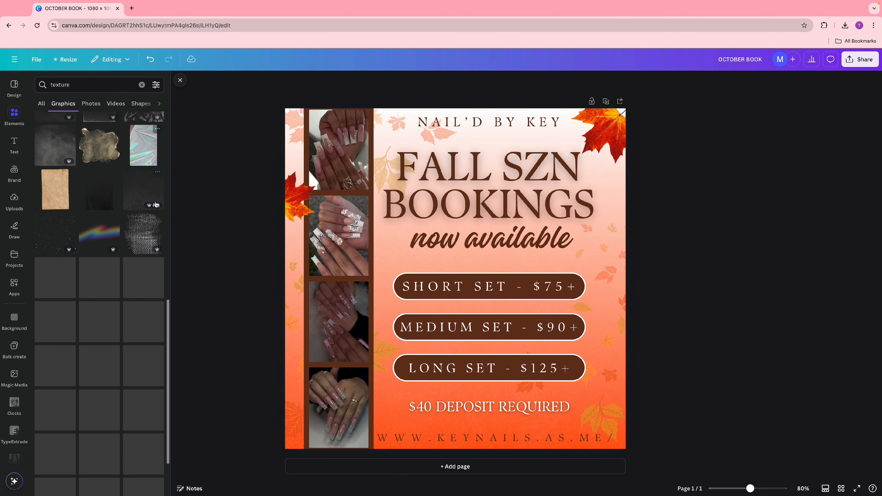
pyautogui.scroll(-3, 156, 204)
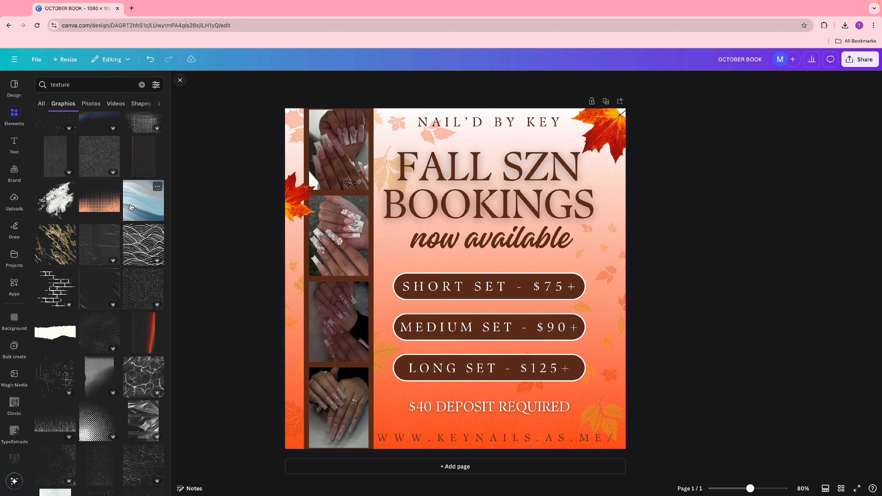
pyautogui.click(105, 238)
pyautogui.moveTo(481, 214); pyautogui.dragTo(440, 174)
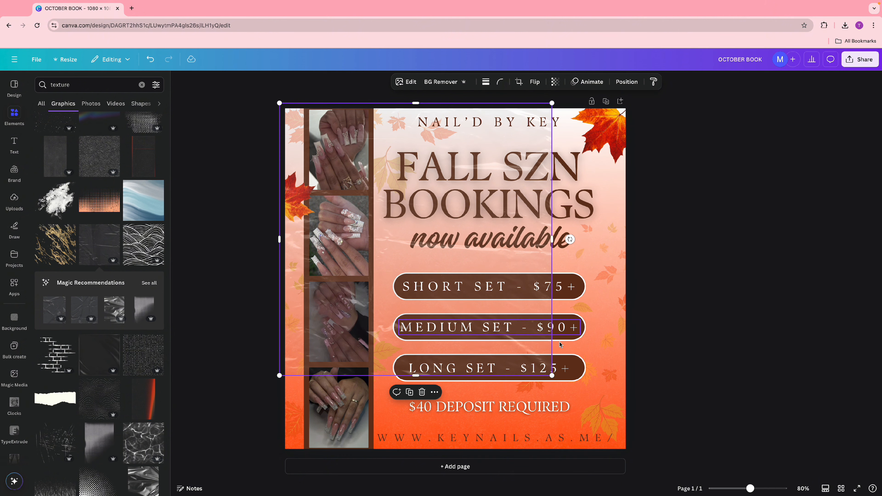
pyautogui.moveTo(551, 376); pyautogui.dragTo(643, 467)
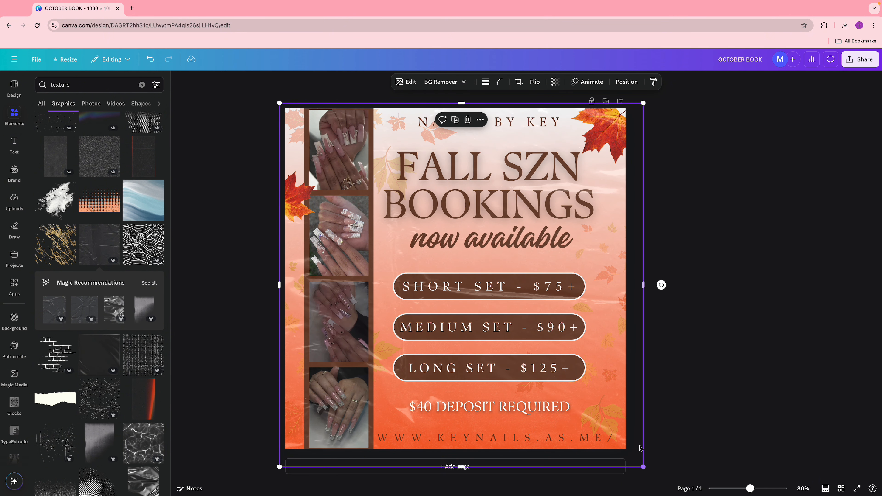
# Step: Send the wrinkled plastic overlay to the back and set its transparency to 42
pyautogui.click(626, 82)
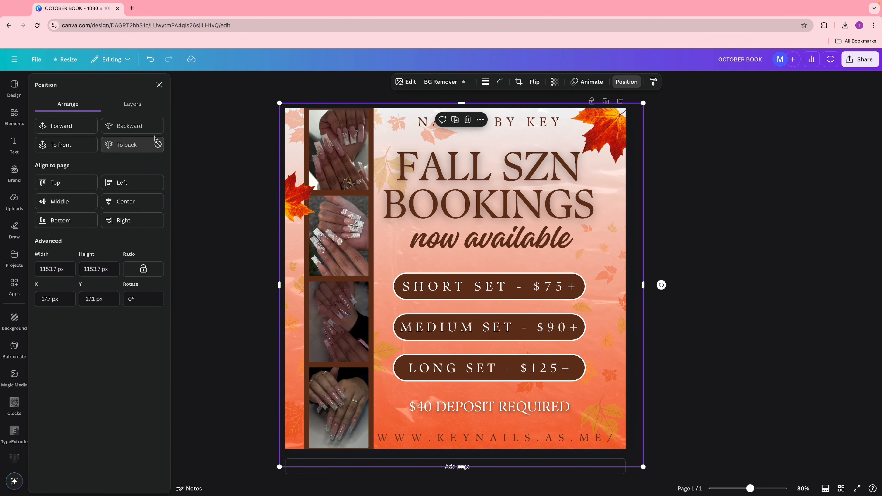
pyautogui.click(555, 82)
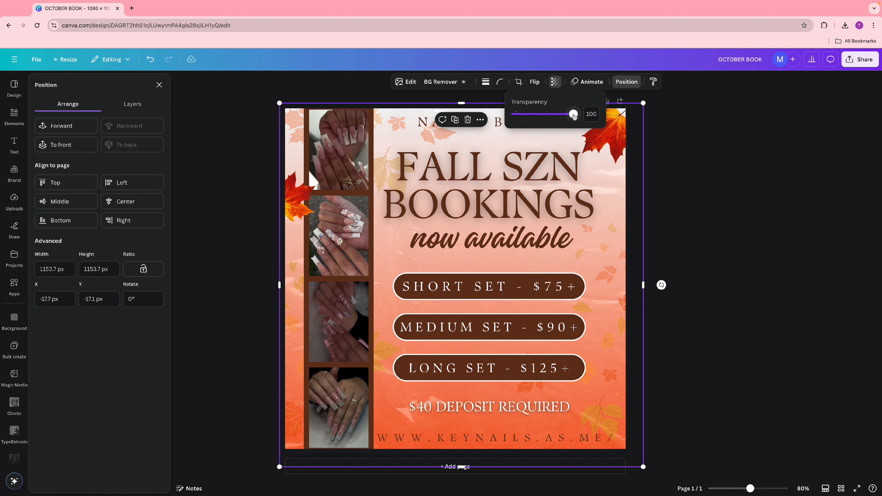
pyautogui.moveTo(576, 114); pyautogui.dragTo(539, 122)
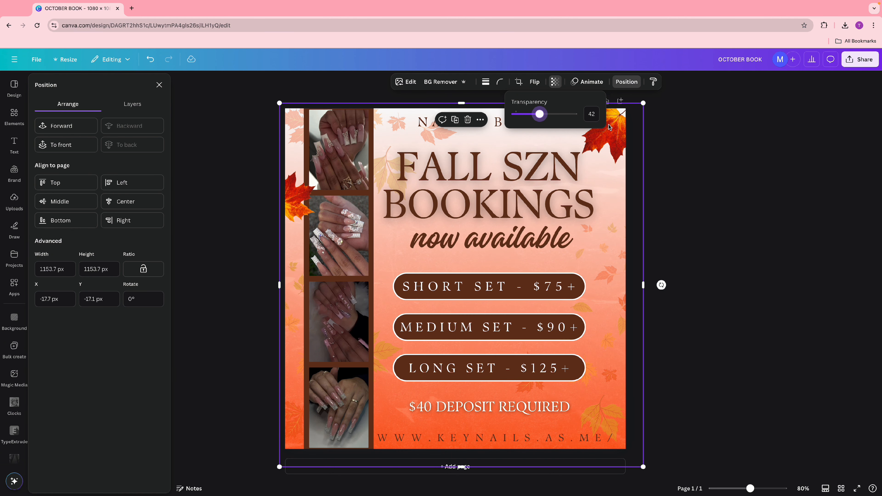
pyautogui.click(789, 179)
pyautogui.click(790, 182)
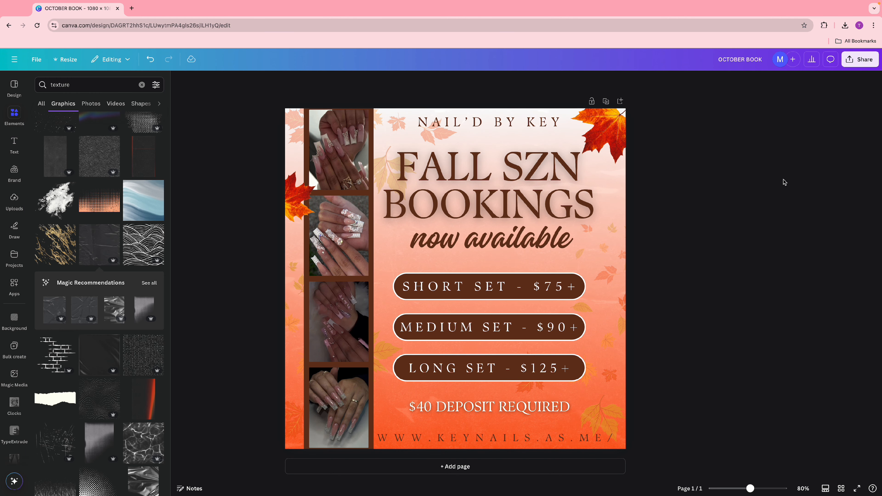